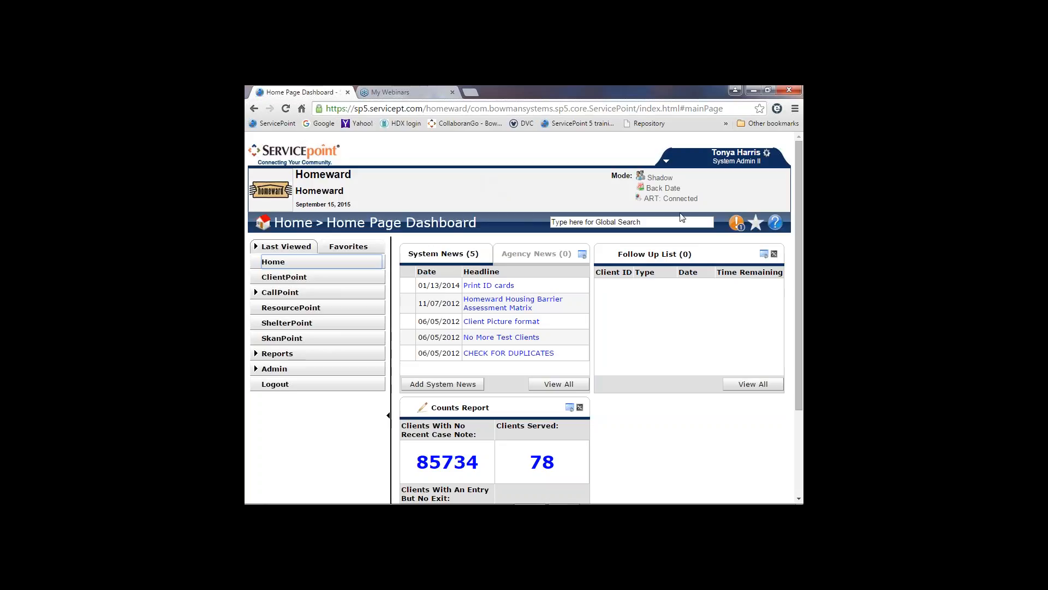
Step: Open the Advanced Reporting Tool and expand its Public Folder
left_click(651, 202)
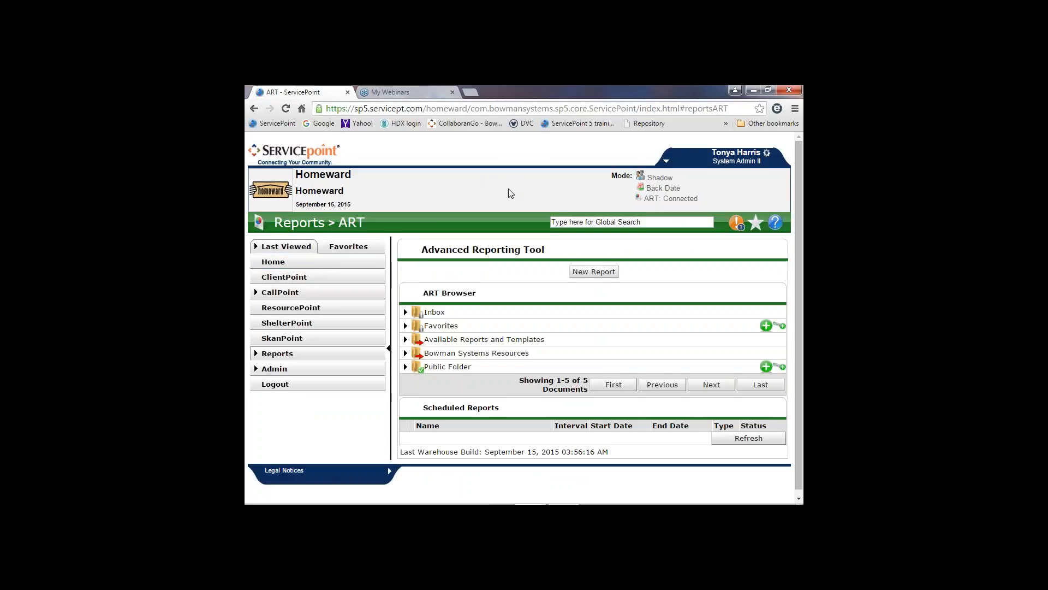
scroll(464, 284, "down", 1)
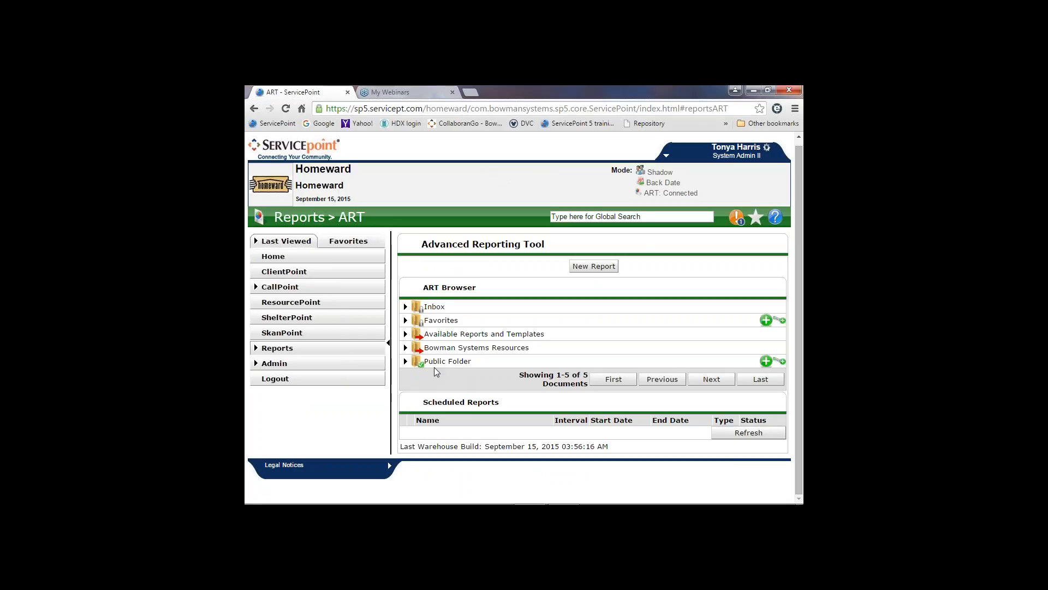
left_click(405, 361)
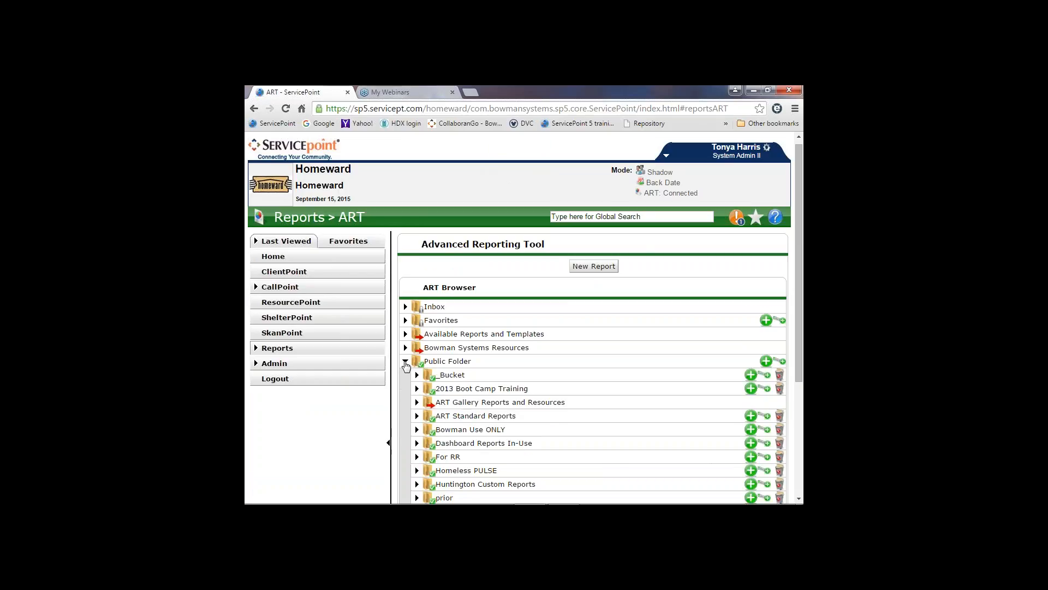
Step: Expand the Reports - ADMIN folder inside the Public Folder and go through its first page of reports
scroll(406, 365, "down", 2)
scroll(593, 301, "down", 1)
scroll(593, 302, "down", 1)
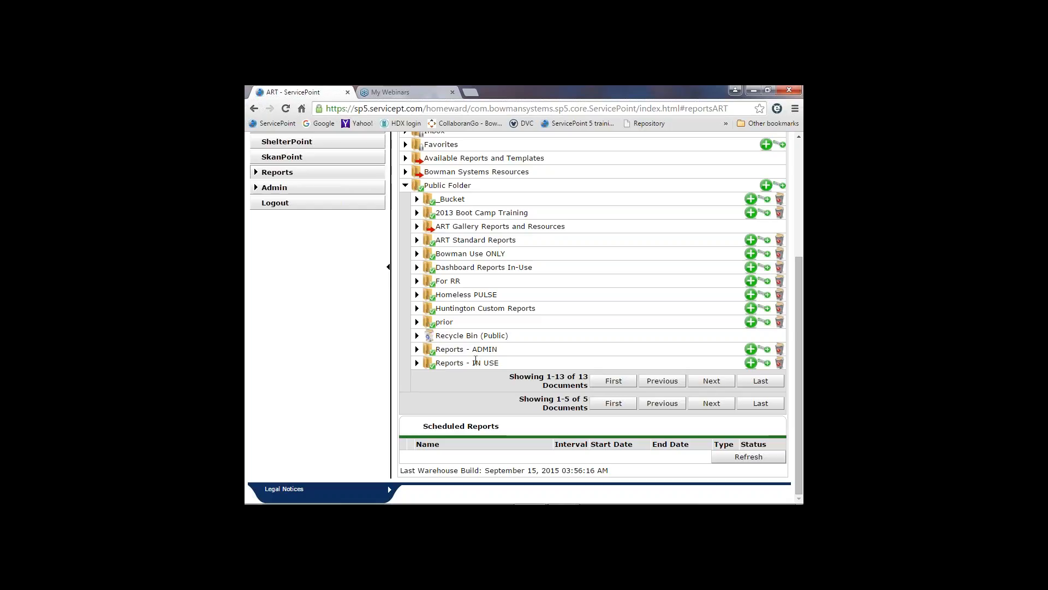
left_click(417, 350)
scroll(417, 354, "down", 6)
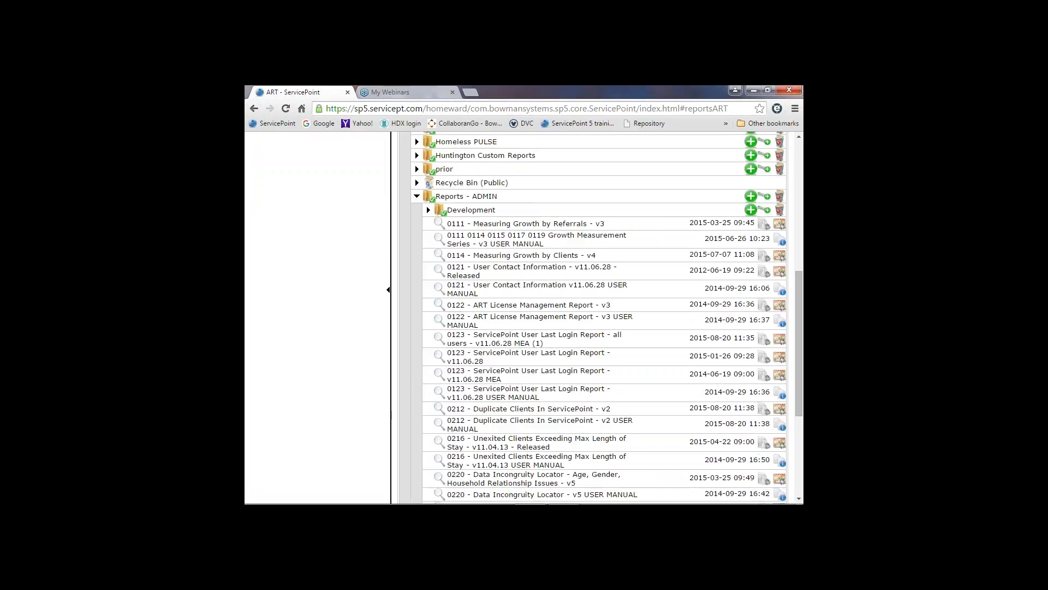
scroll(416, 350, "down", 2)
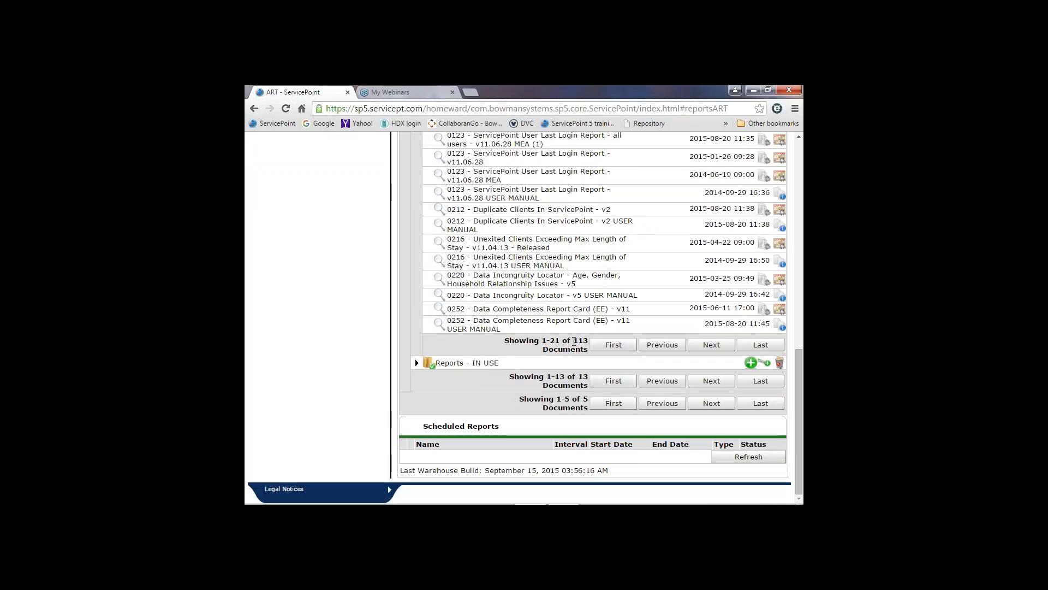
left_click_drag(576, 341, 589, 342)
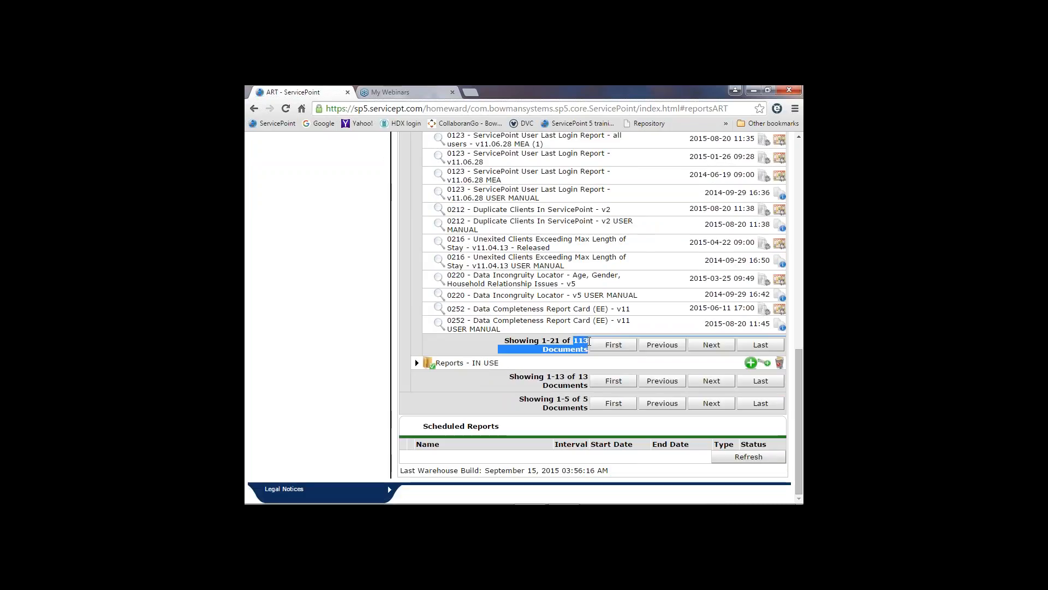
left_click(596, 363)
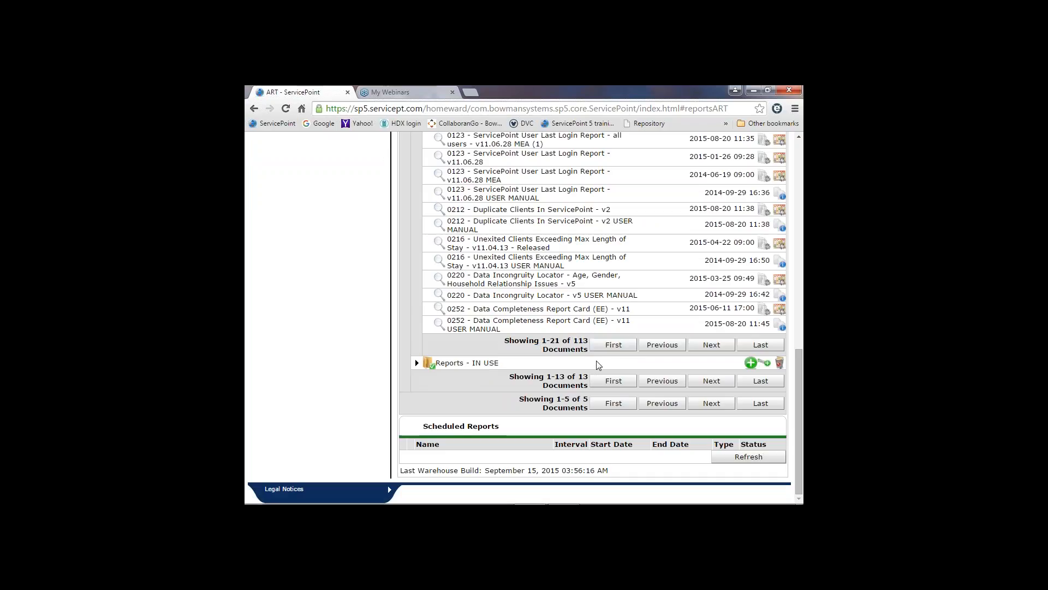
Step: Browse the following pages of the Reports - ADMIN folder, examining the report names and dates
left_click(710, 346)
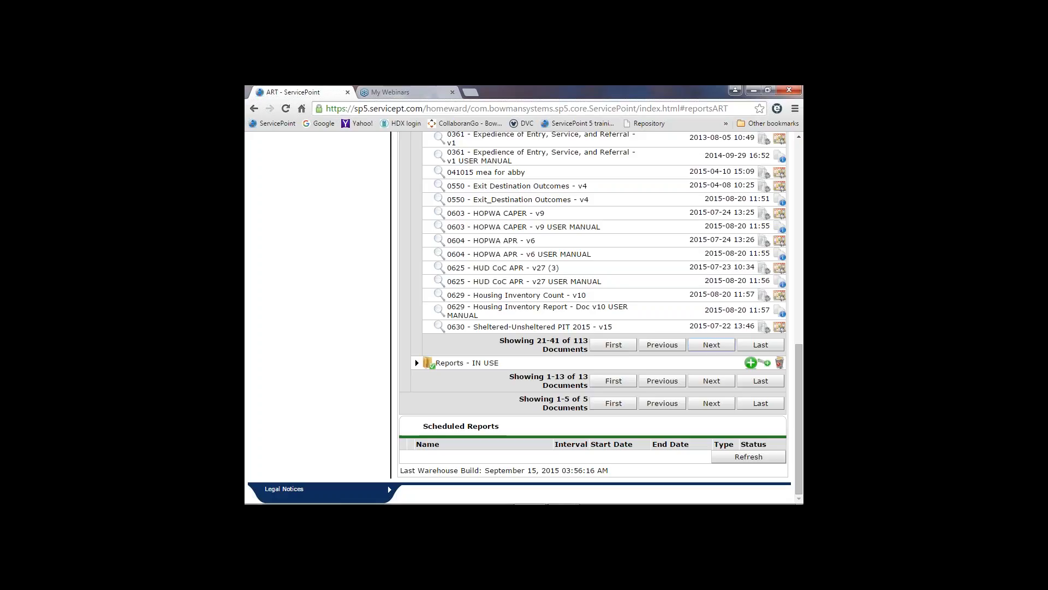
left_click(711, 348)
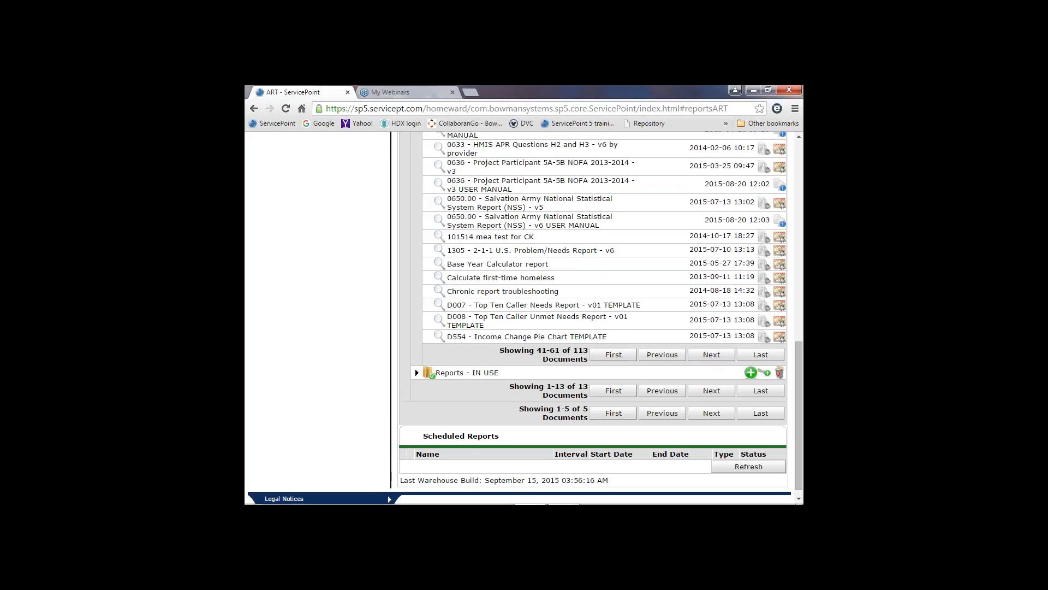
scroll(624, 283, "up", 1)
scroll(624, 283, "up", 1)
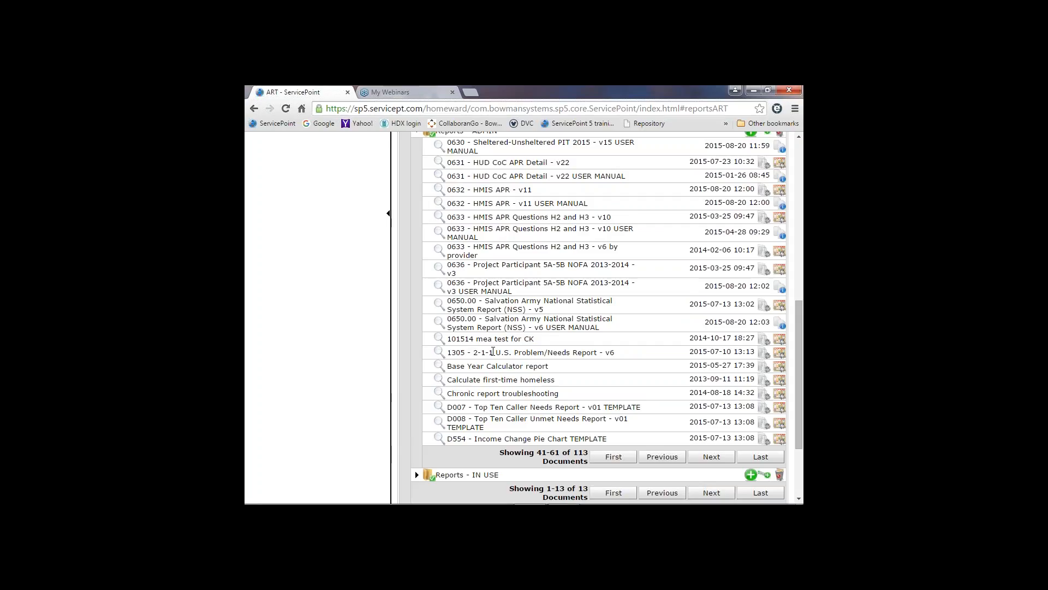
scroll(515, 356, "down", 2)
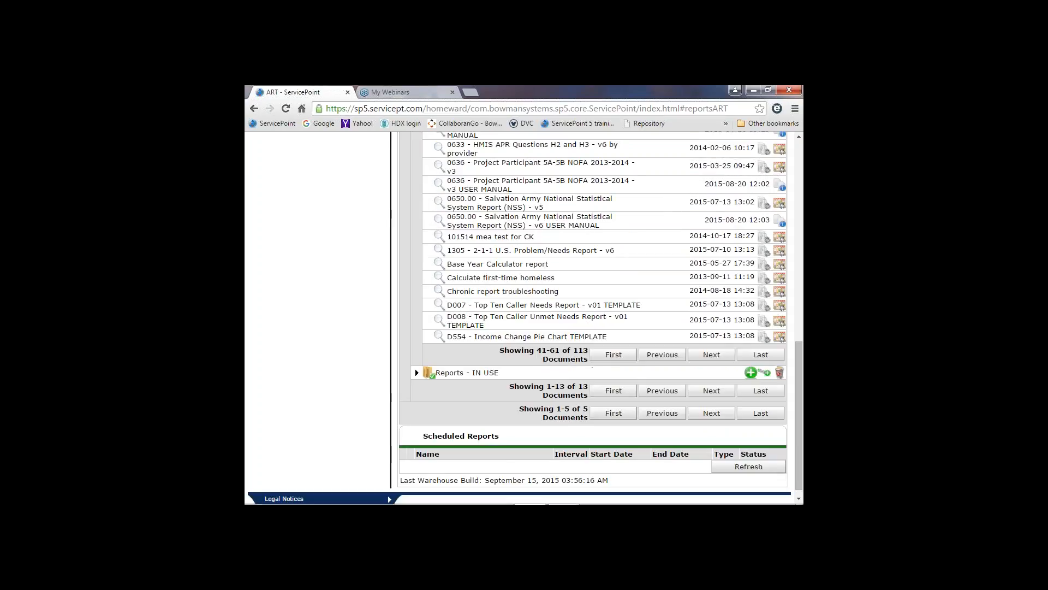
left_click(700, 355)
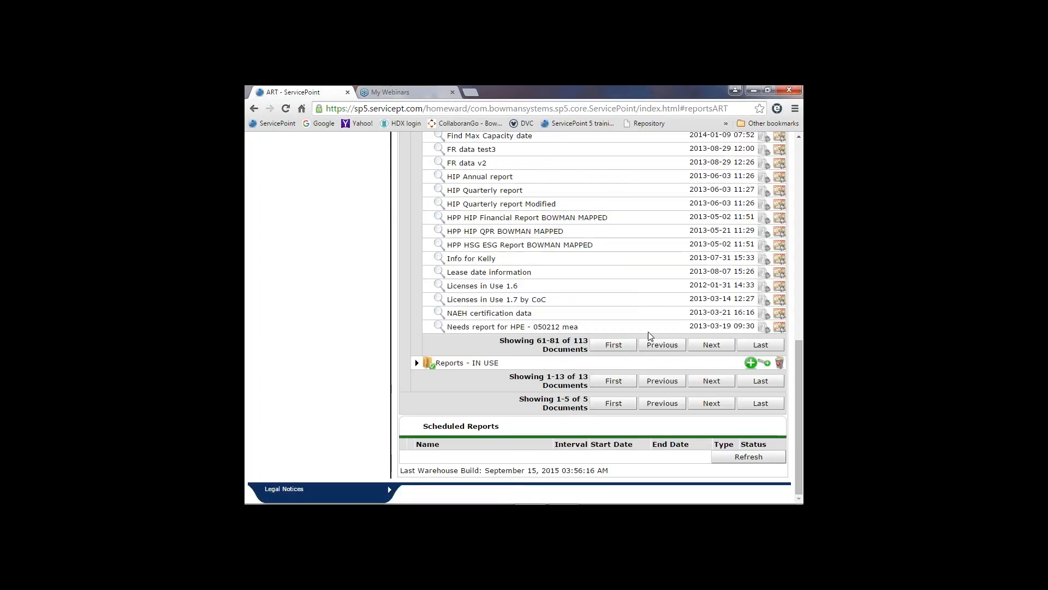
scroll(517, 286, "up", 2)
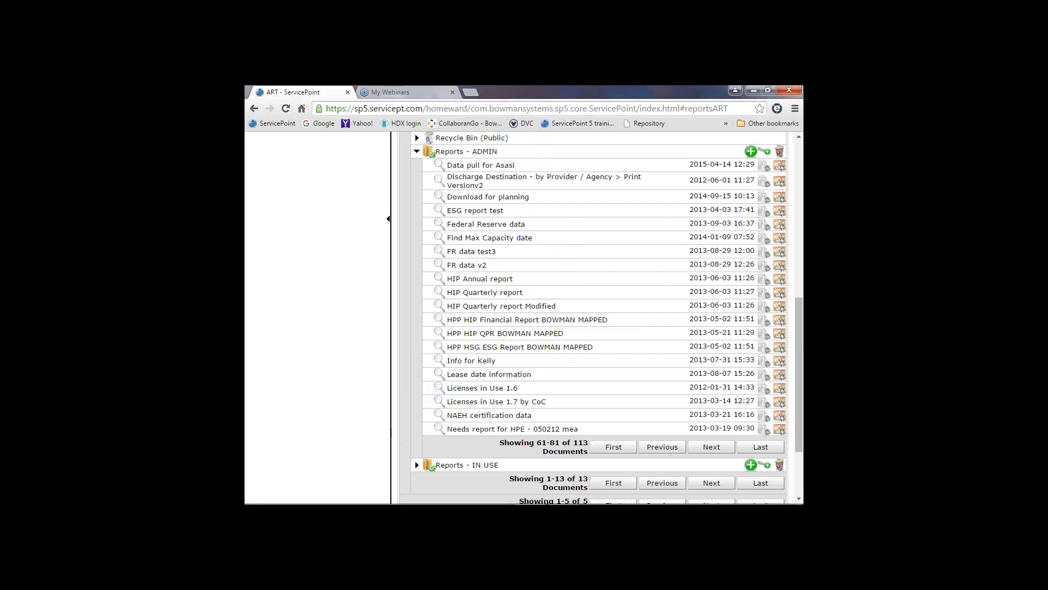
scroll(601, 316, "up", 1)
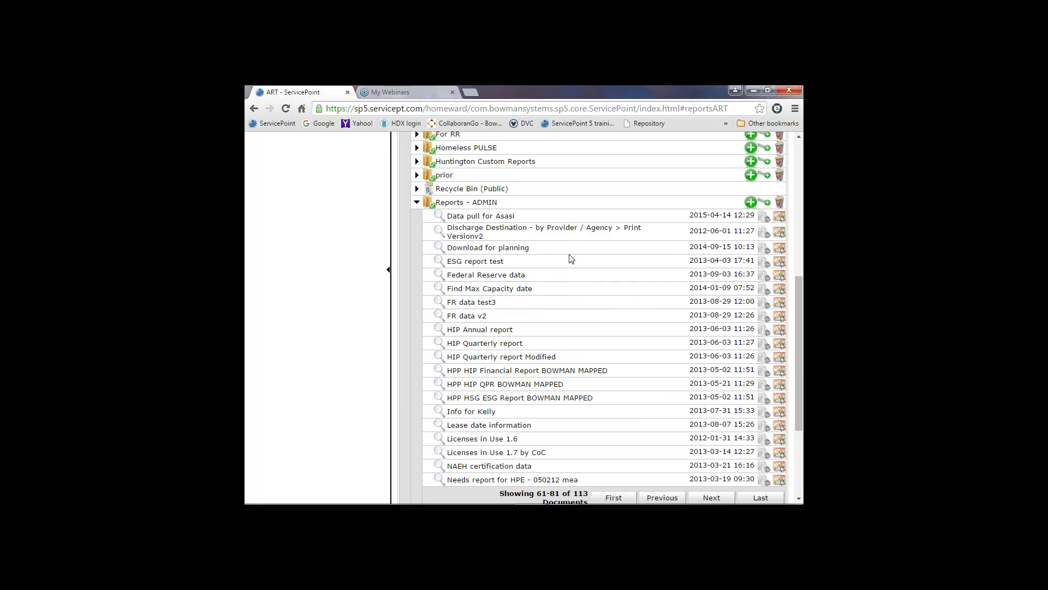
scroll(572, 258, "down", 2)
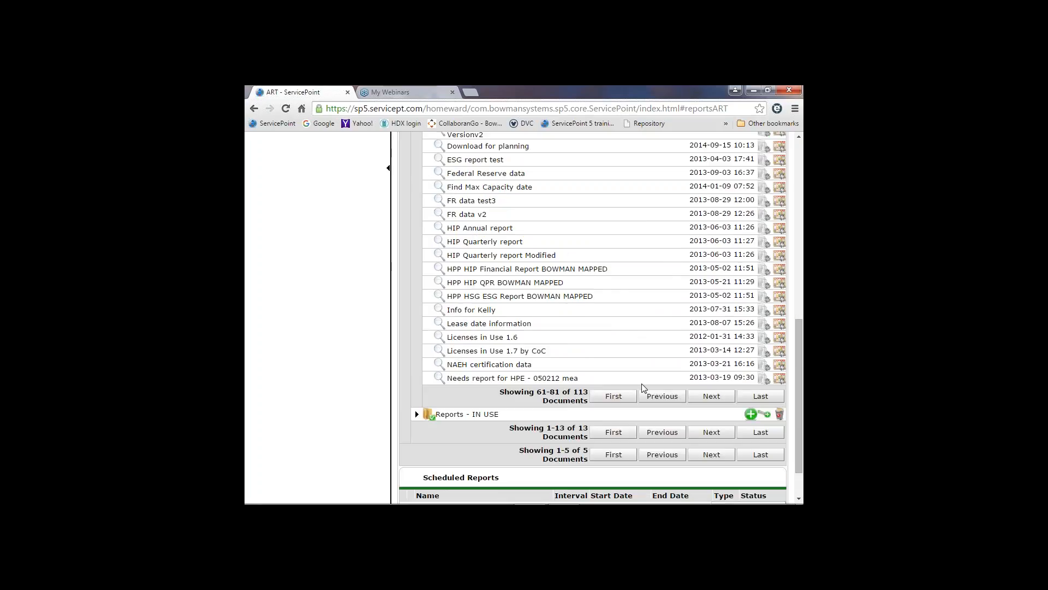
Step: Go back two pages in the Reports - ADMIN list and open the report 0625 - HUD CoC APR - v27 (3)
left_click(654, 399)
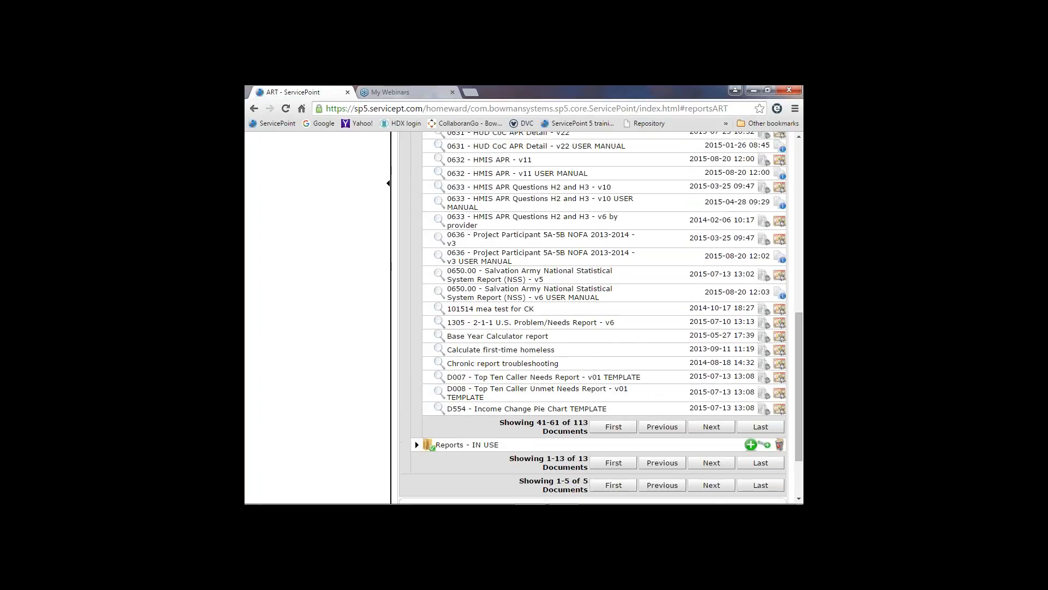
left_click(660, 429)
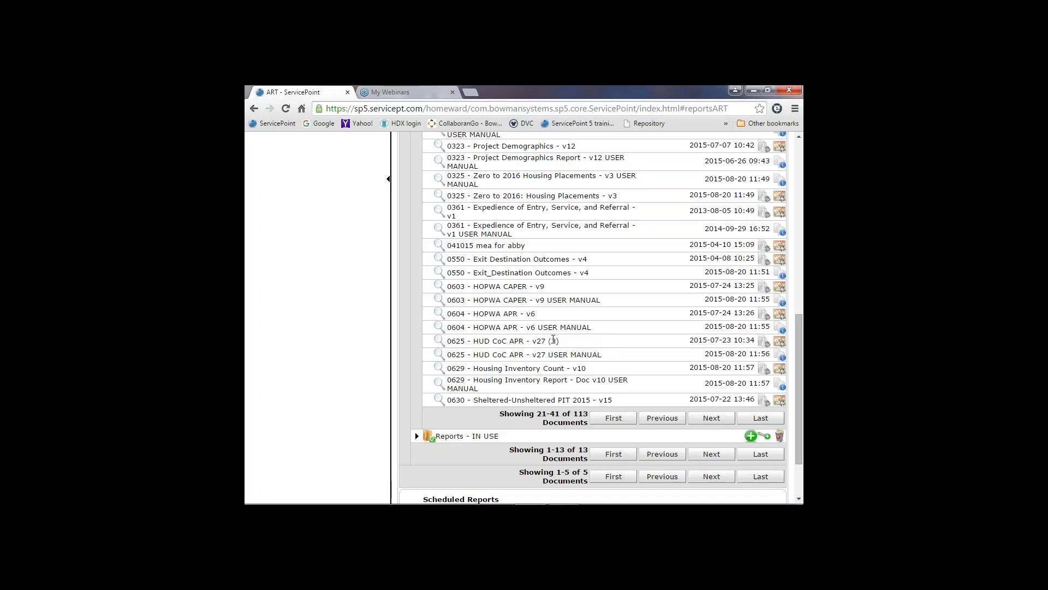
left_click(764, 343)
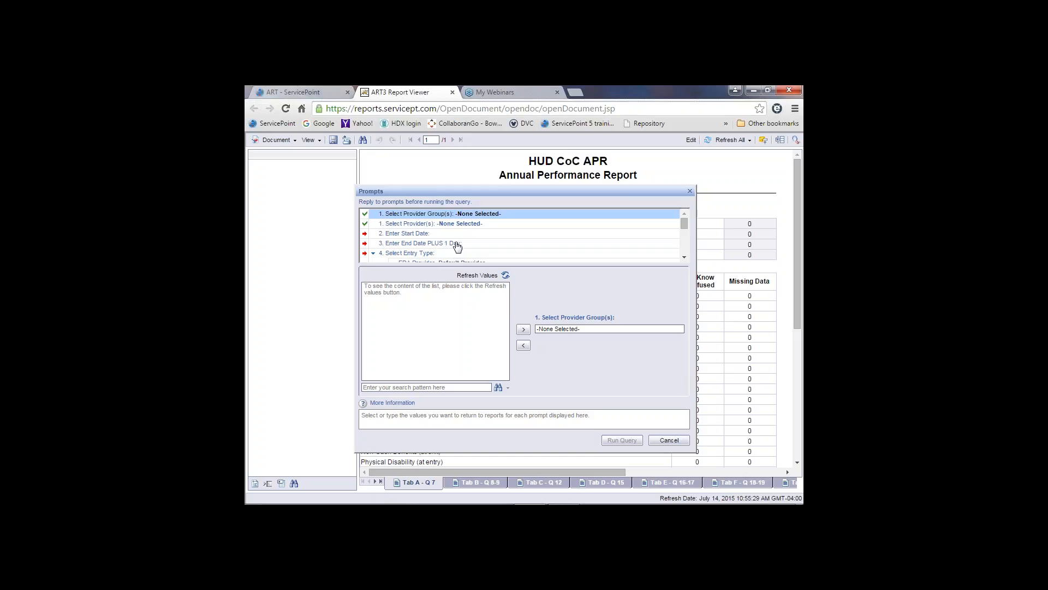
Step: Load the provider list for the Select Provider(s) prompt and search it for "2"
left_click(431, 228)
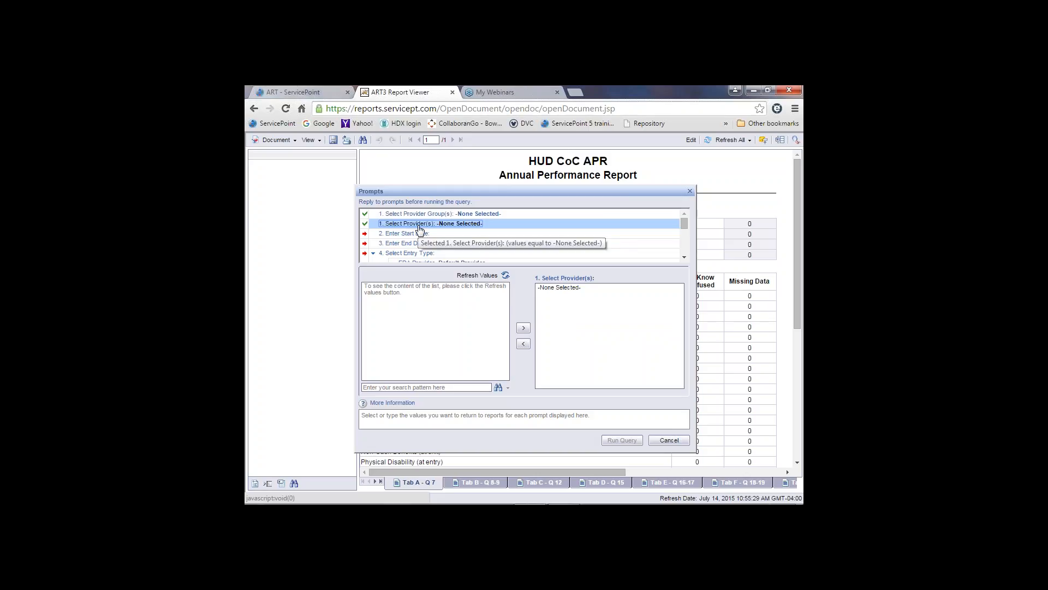
left_click(373, 387)
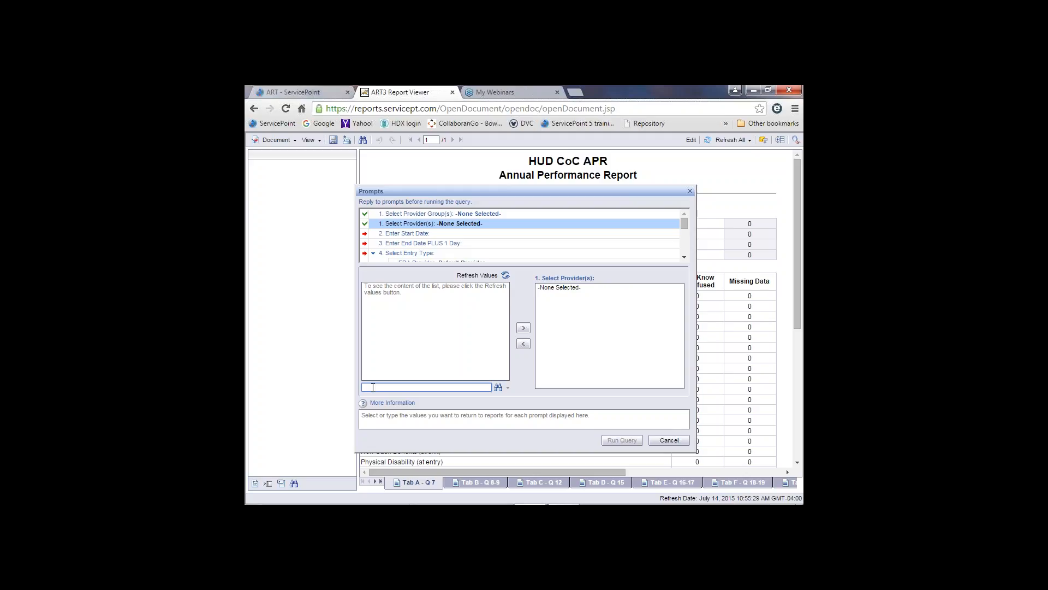
key("Return")
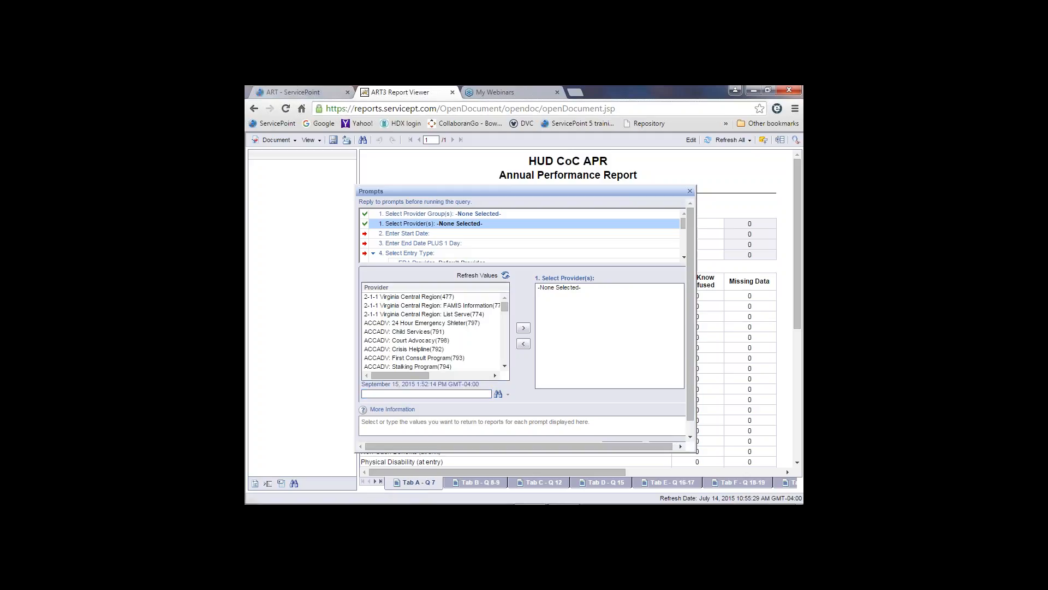
mouse_move(503, 307)
left_mouse_down()
mouse_move(506, 360)
mouse_move(506, 299)
left_mouse_up()
left_click(372, 395)
type("2")
key("Return")
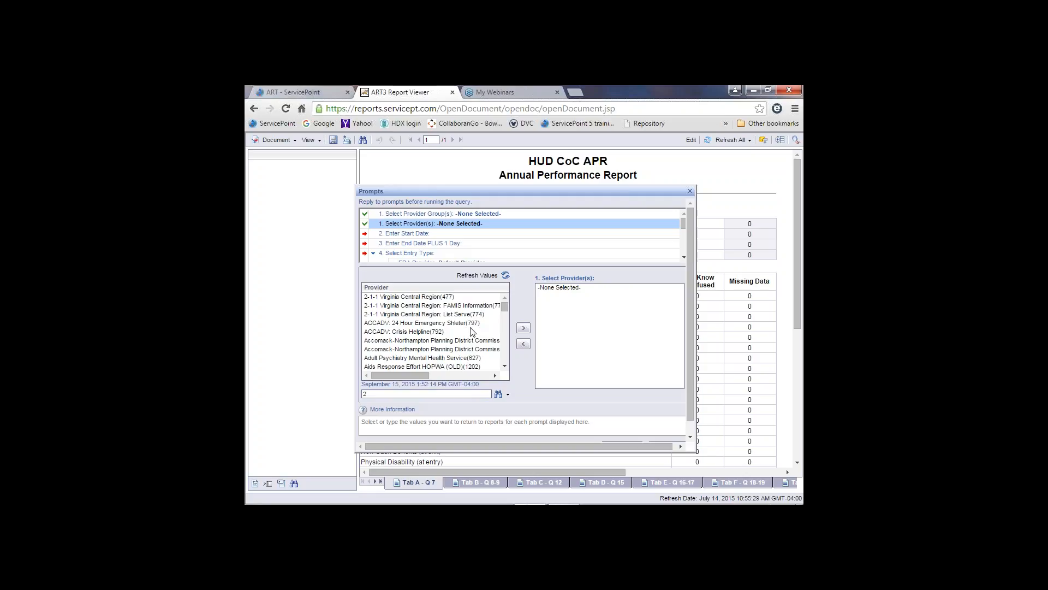
Step: Find Homeward(2) in the provider list and add it to the selected providers
left_click(505, 367)
left_click(505, 367)
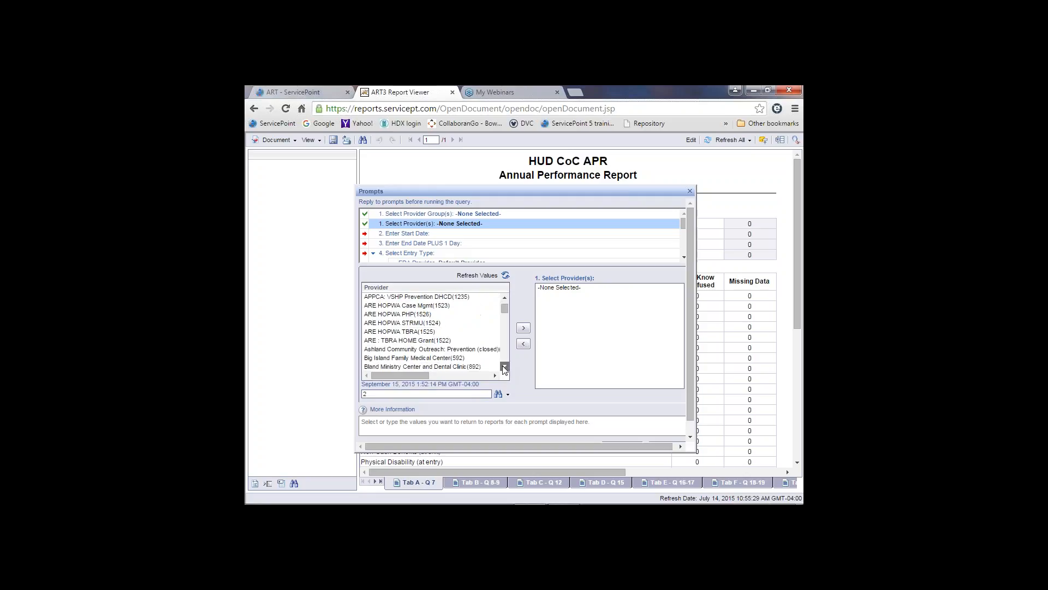
left_click(505, 367)
left_click(505, 367)
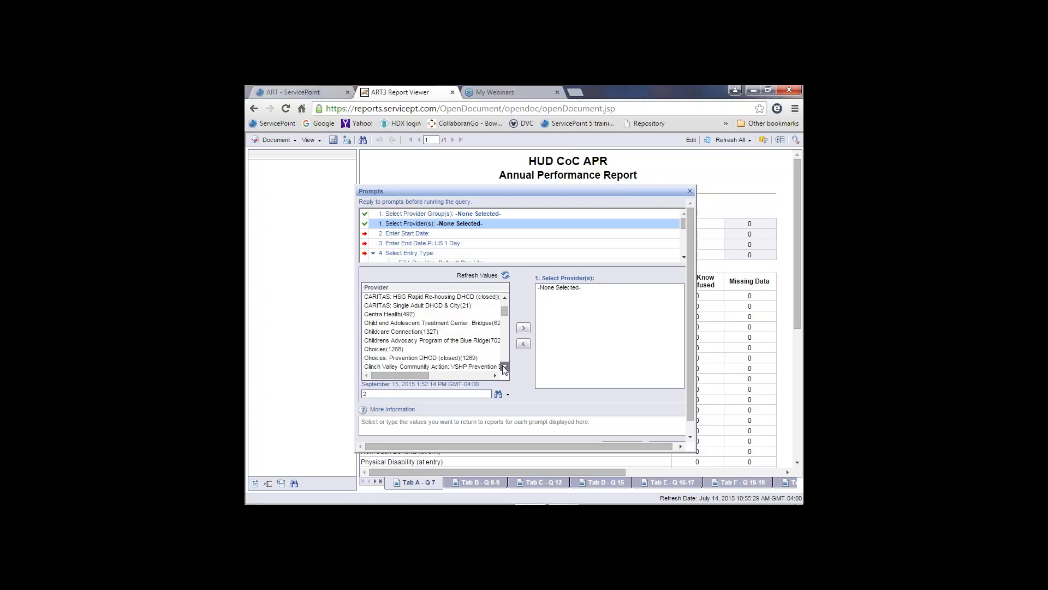
left_click(505, 367)
left_click(505, 367)
left_click(505, 367)
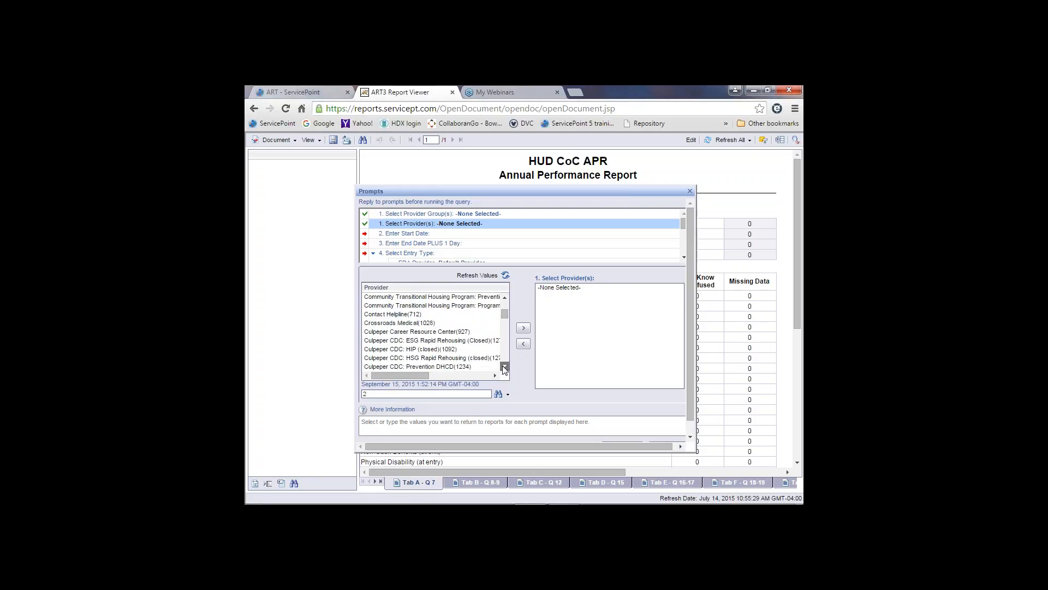
left_click(505, 367)
left_click(505, 367)
left_click(505, 367)
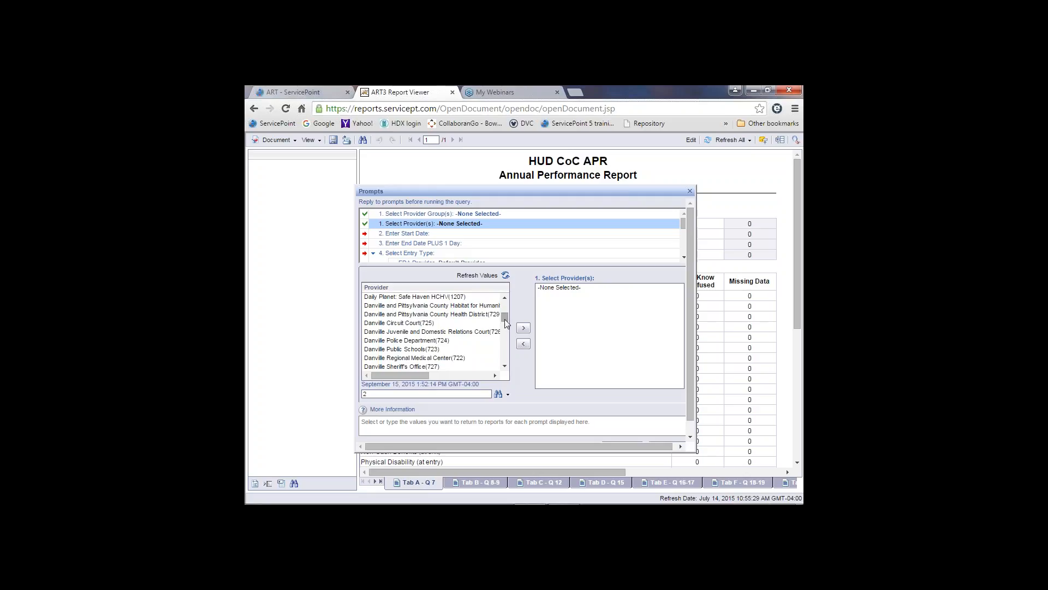
mouse_move(505, 319)
left_mouse_down()
mouse_move(507, 335)
mouse_move(507, 327)
left_mouse_up()
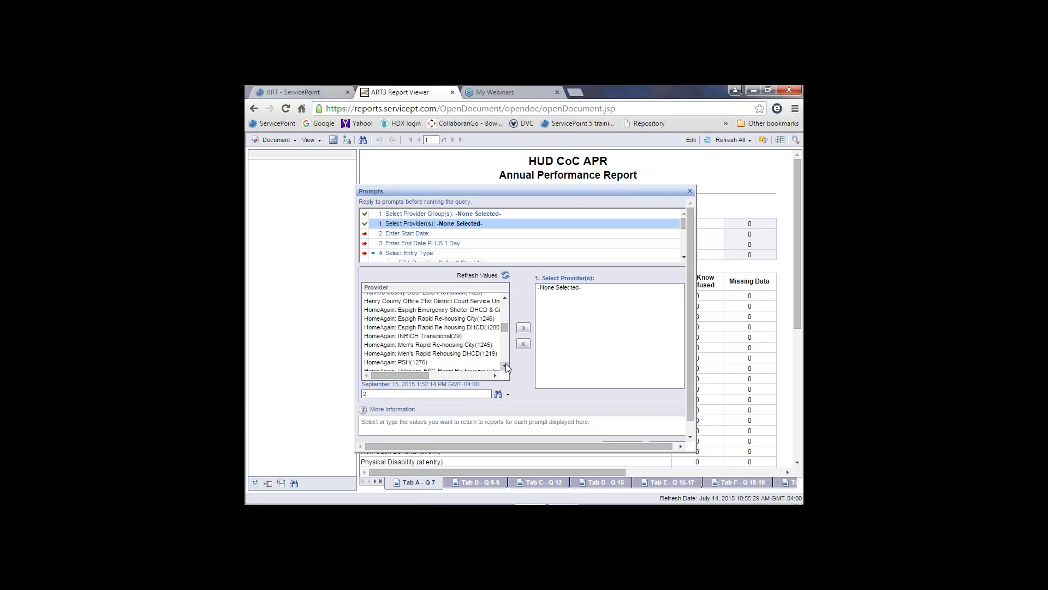
left_click(505, 365)
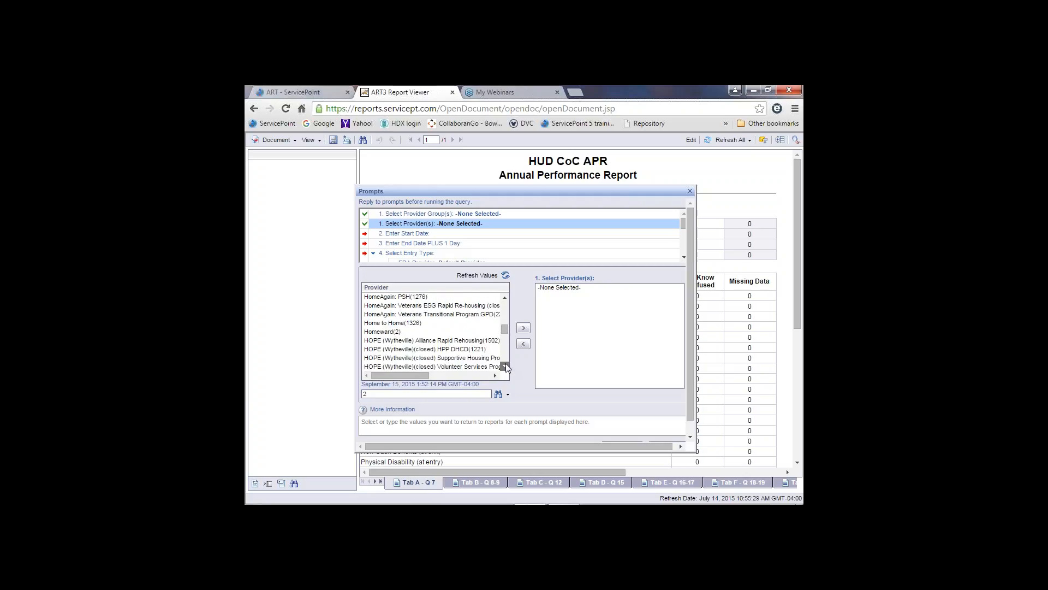
left_click(386, 332)
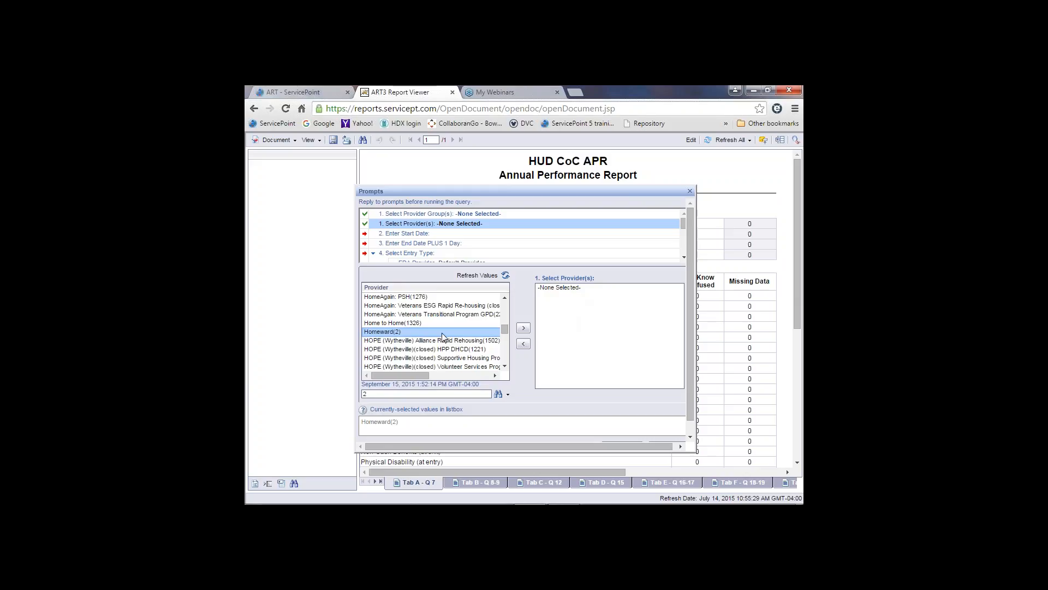
double_click(482, 332)
Step: Set the Enter Start Date prompt to 1/1/2015 using the calendar
left_click(413, 236)
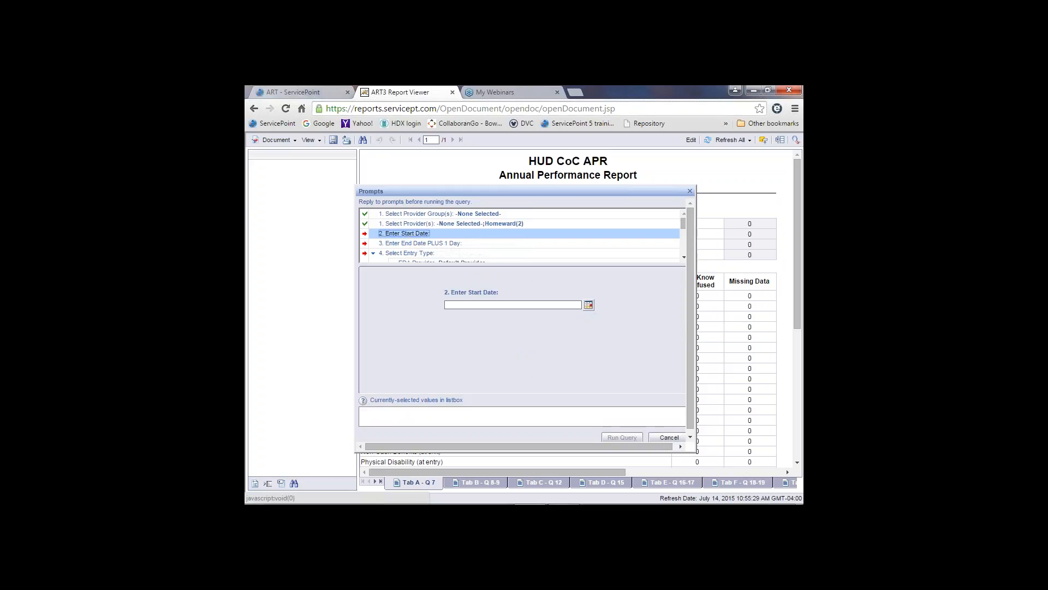
left_click(589, 305)
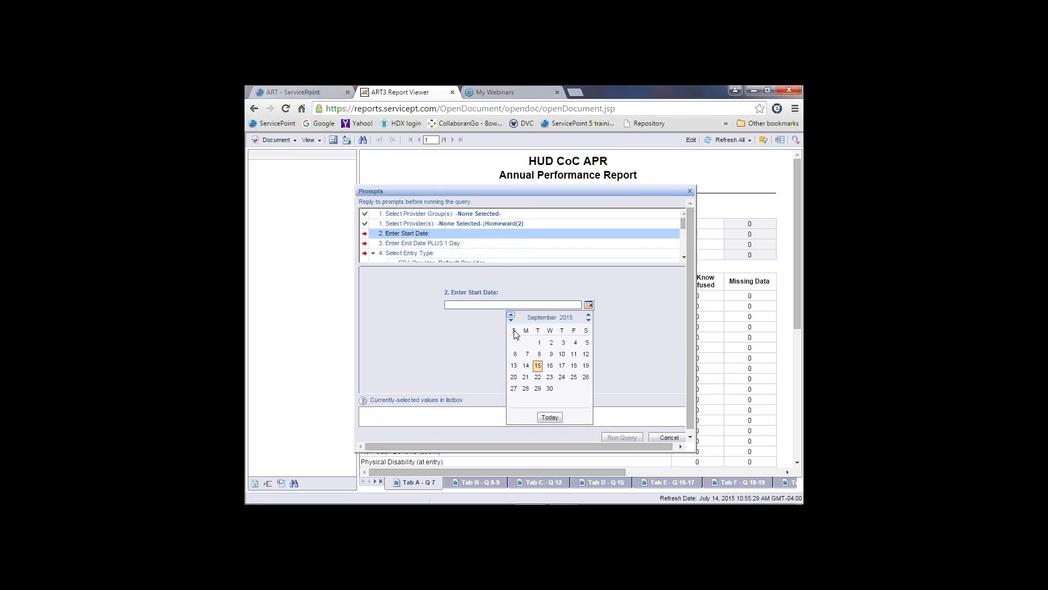
left_click(511, 320)
left_click(511, 320)
left_click(511, 320)
left_click(511, 321)
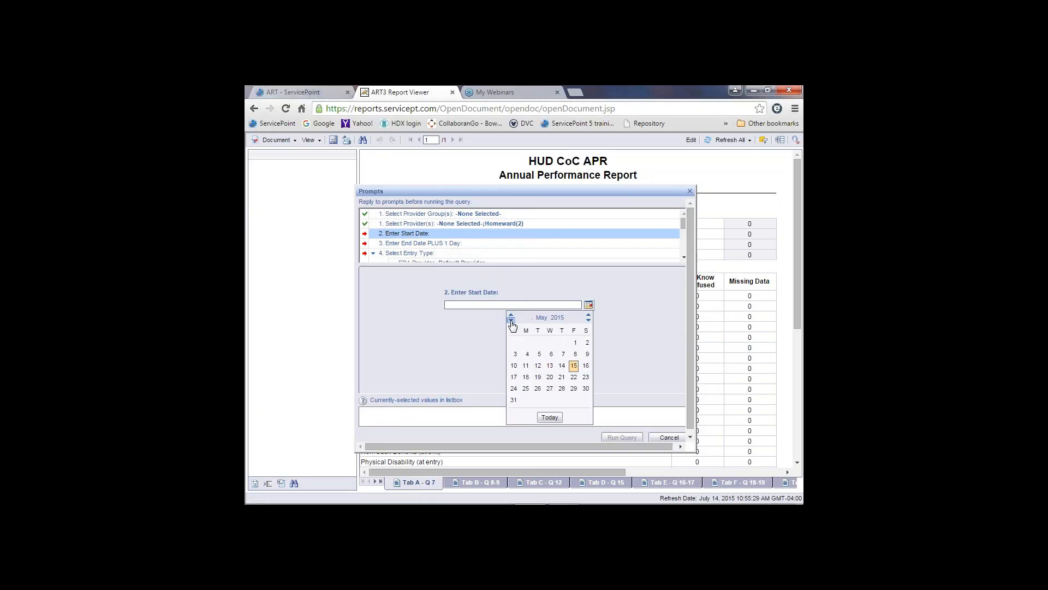
left_click(511, 320)
left_click(511, 320)
left_click(512, 321)
left_click(511, 321)
left_click(561, 343)
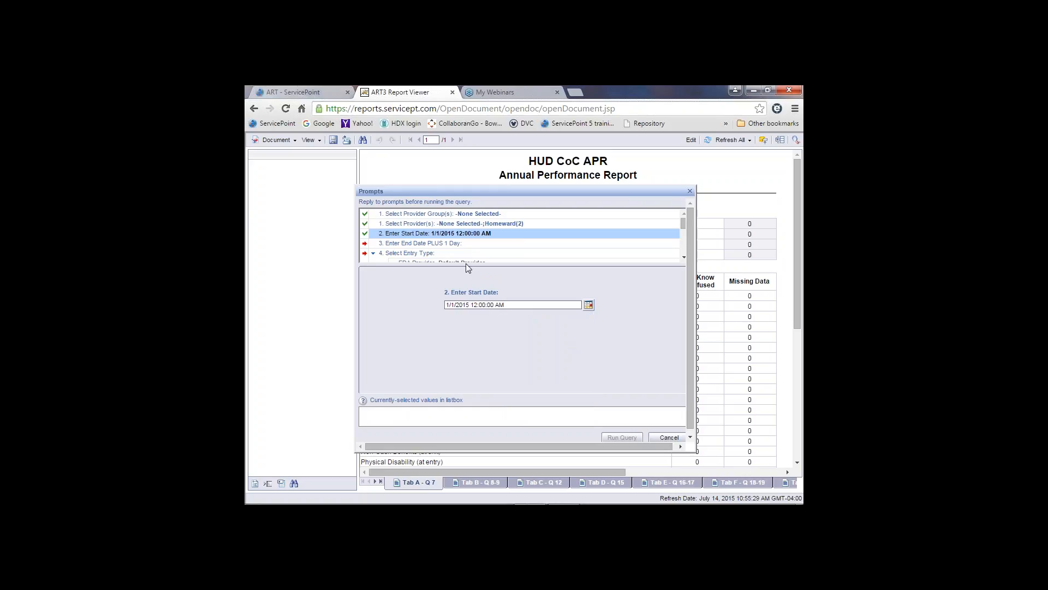
Step: Set the Enter End Date PLUS 1 Day prompt to 9/1/2015 and choose HUD for the Select Entry Type prompt
left_click(454, 244)
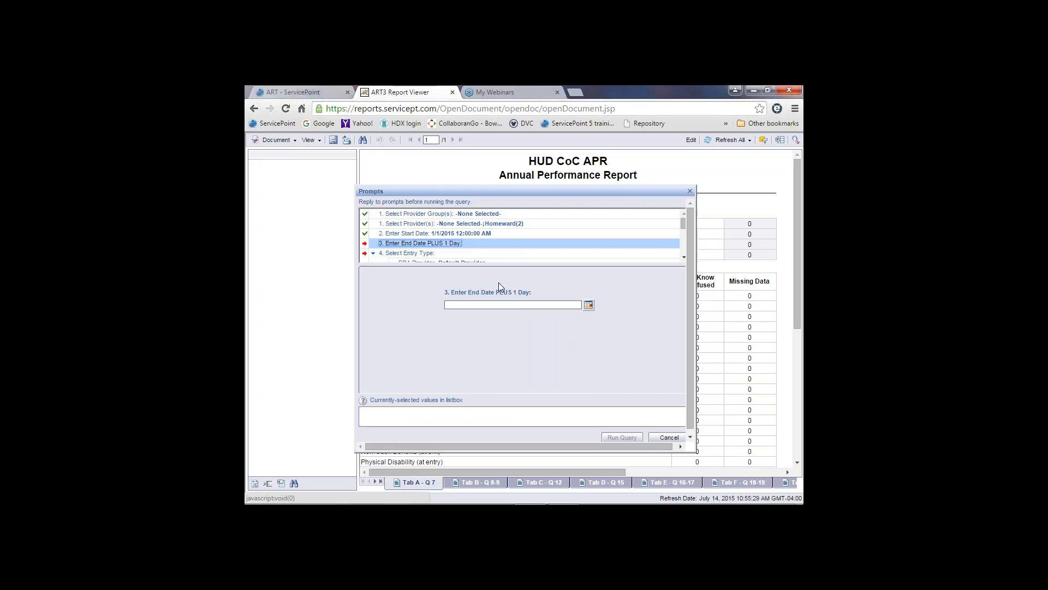
left_click(588, 308)
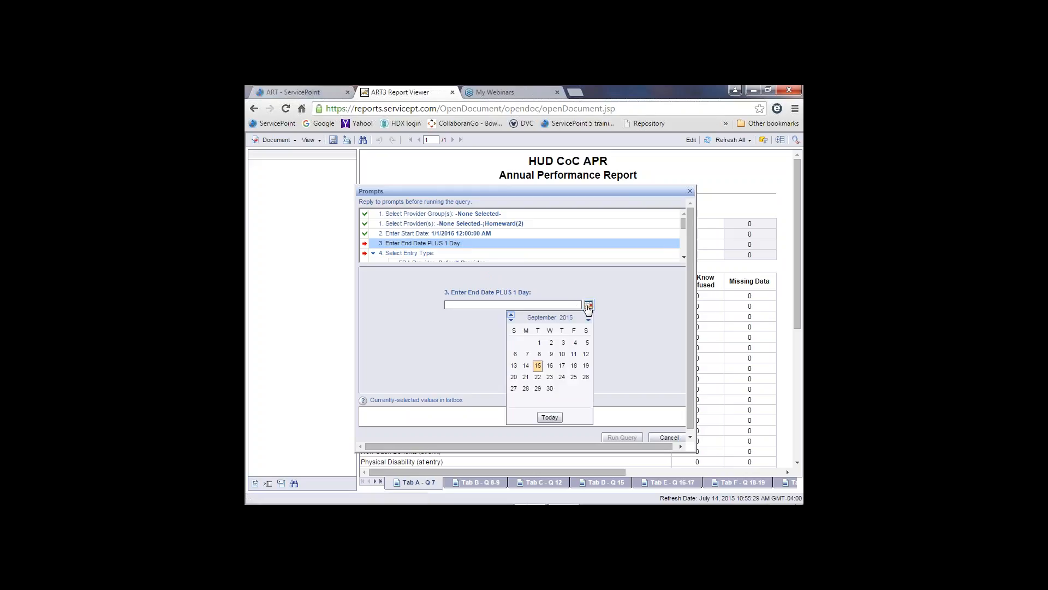
left_click(538, 345)
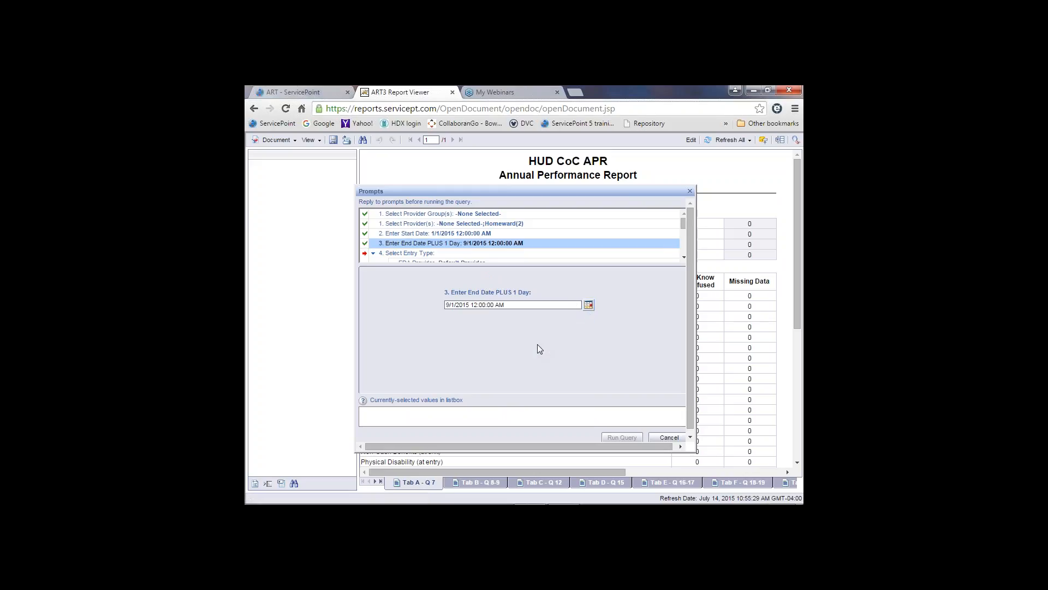
left_click(421, 254)
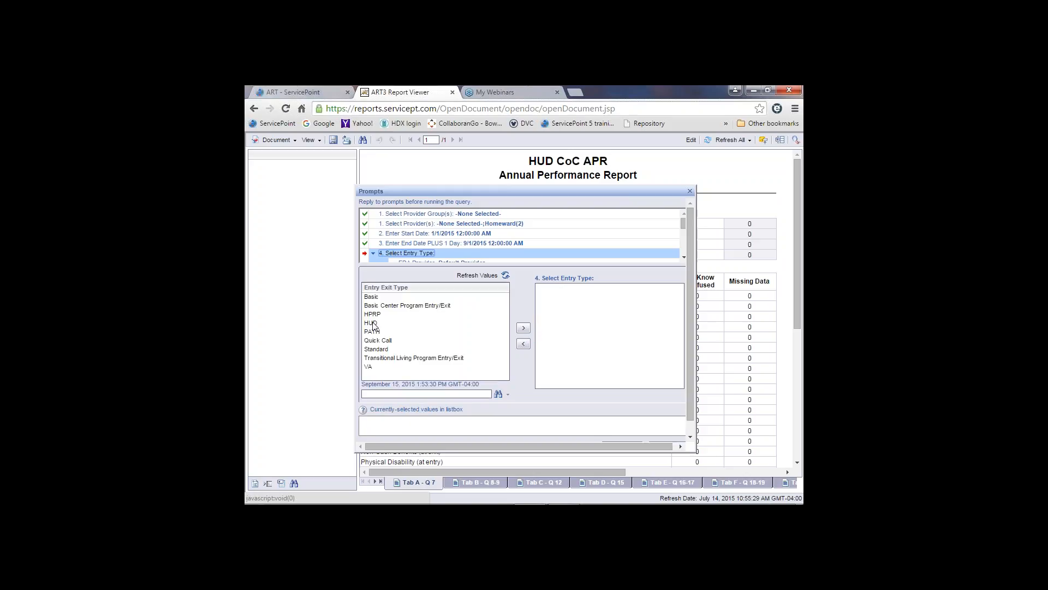
double_click(376, 324)
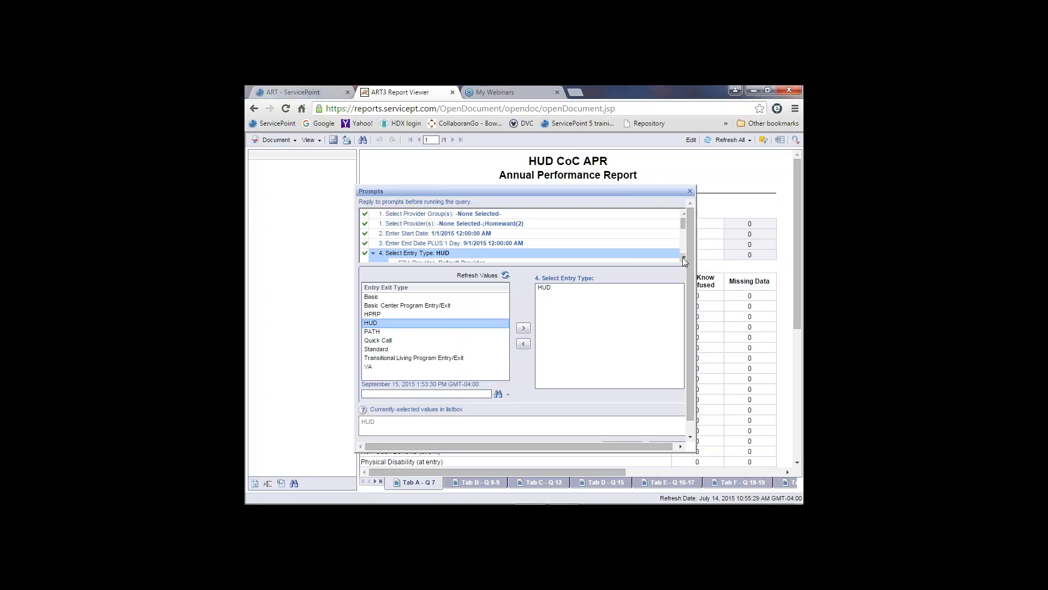
Step: Set the Enter effective date prompt to 9/1/2015 using the calendar
left_click(684, 259)
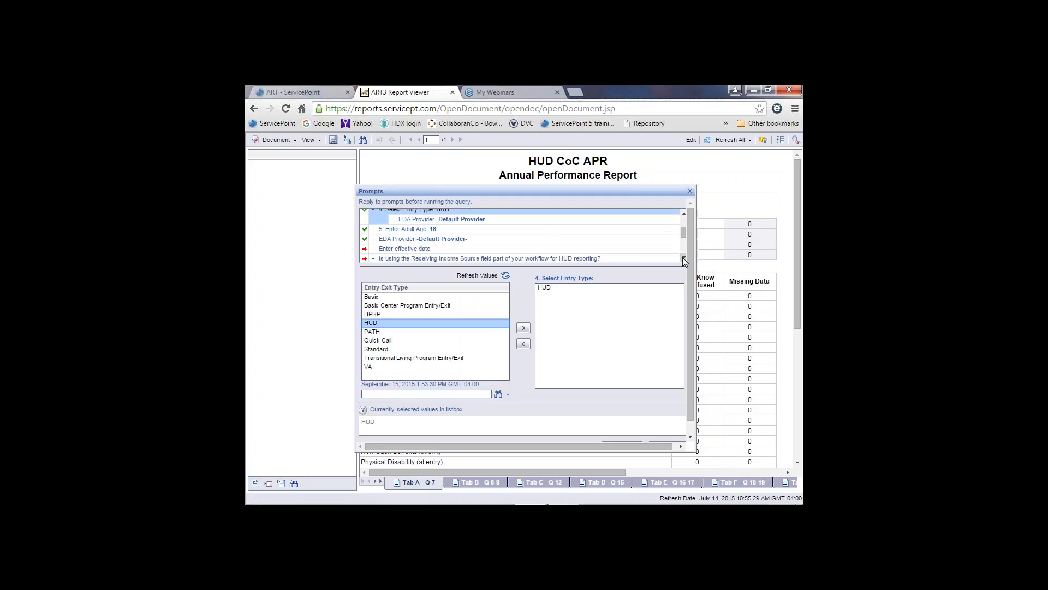
left_click(416, 250)
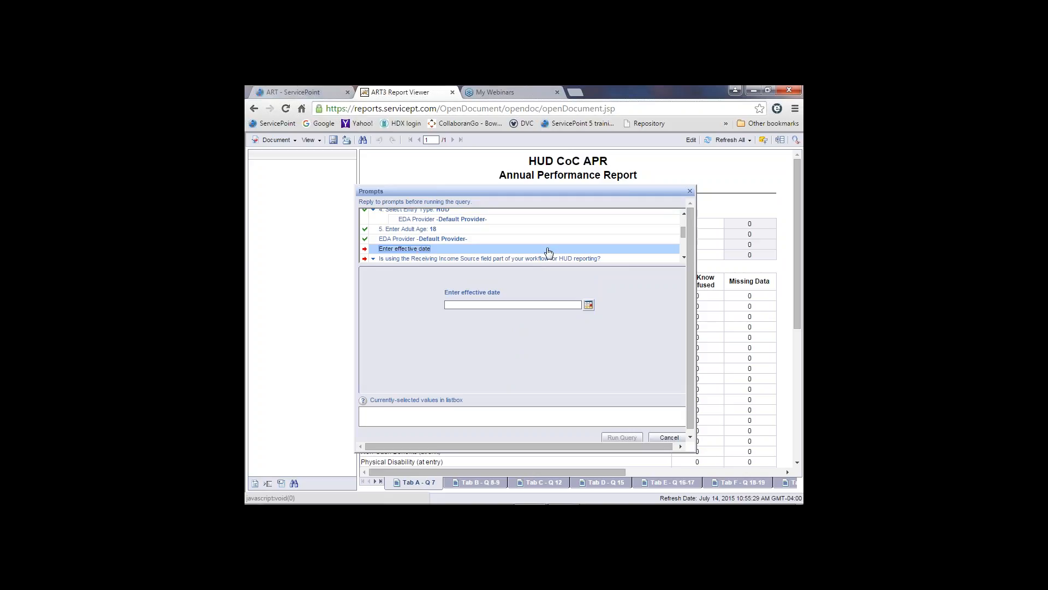
left_click(588, 306)
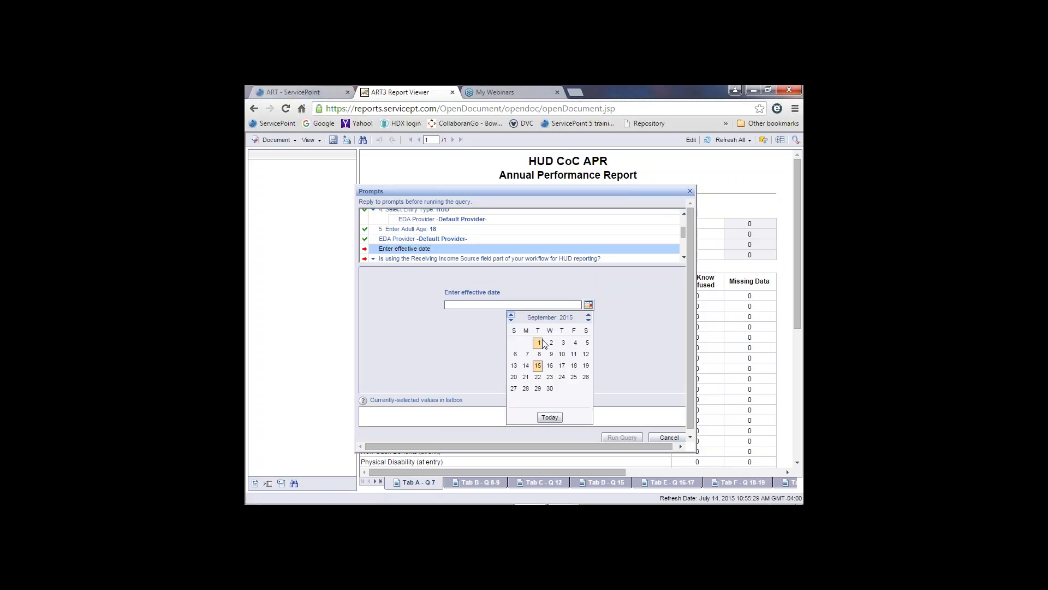
left_click(540, 344)
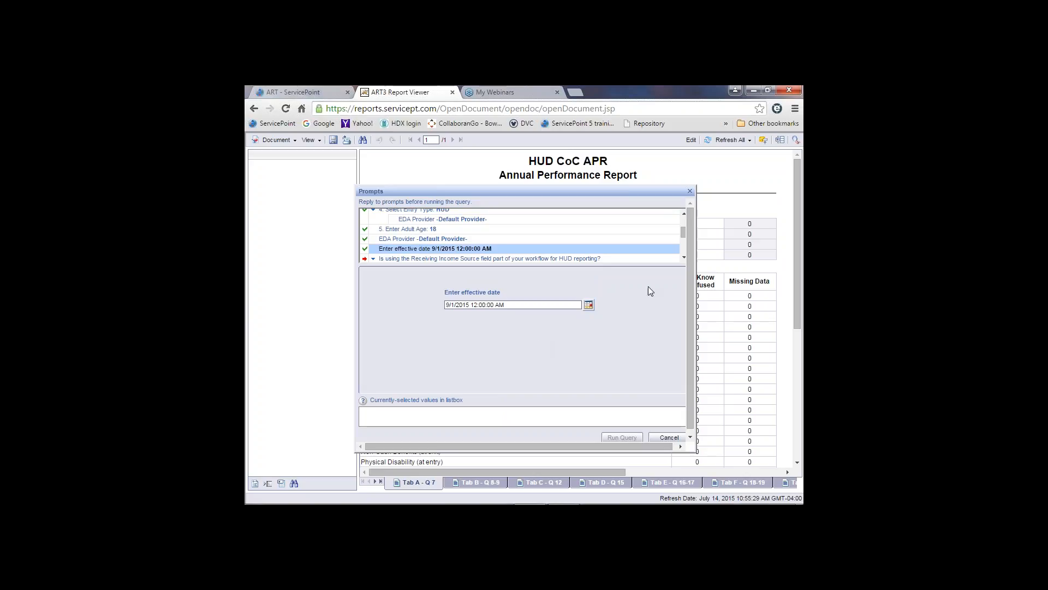
Step: Answer Yes to the prompts on using the Receiving Income Source and Receiving Benefit fields for HUD reporting
left_click(683, 257)
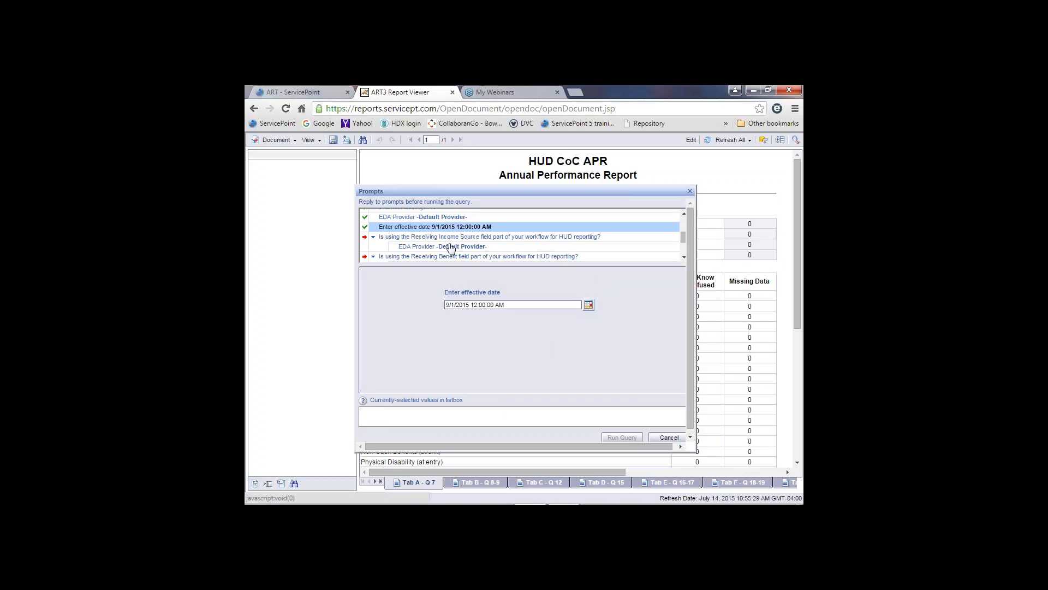
left_click(684, 257)
left_click(683, 257)
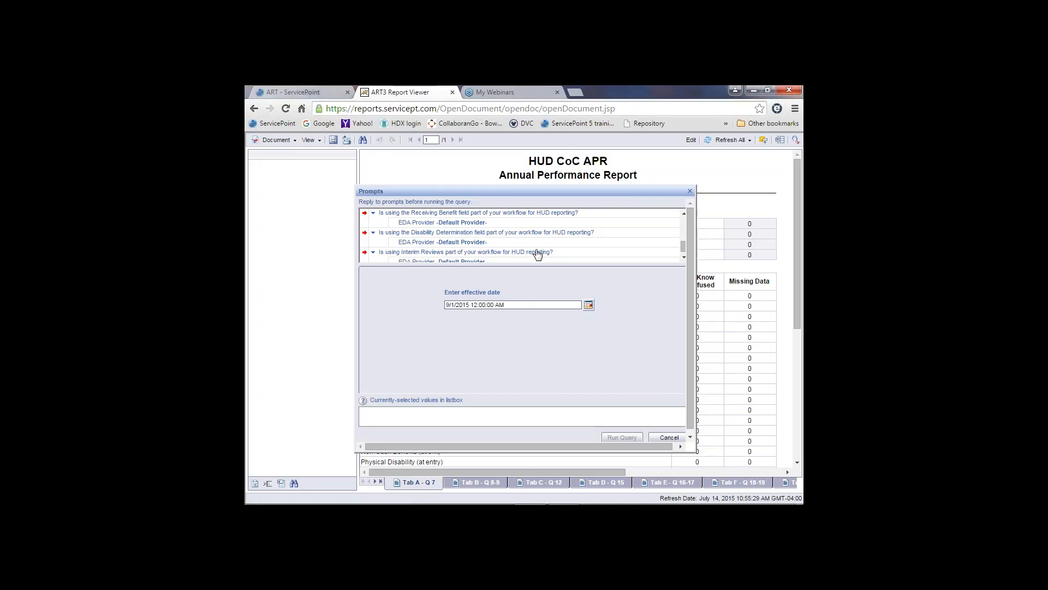
left_click(682, 214)
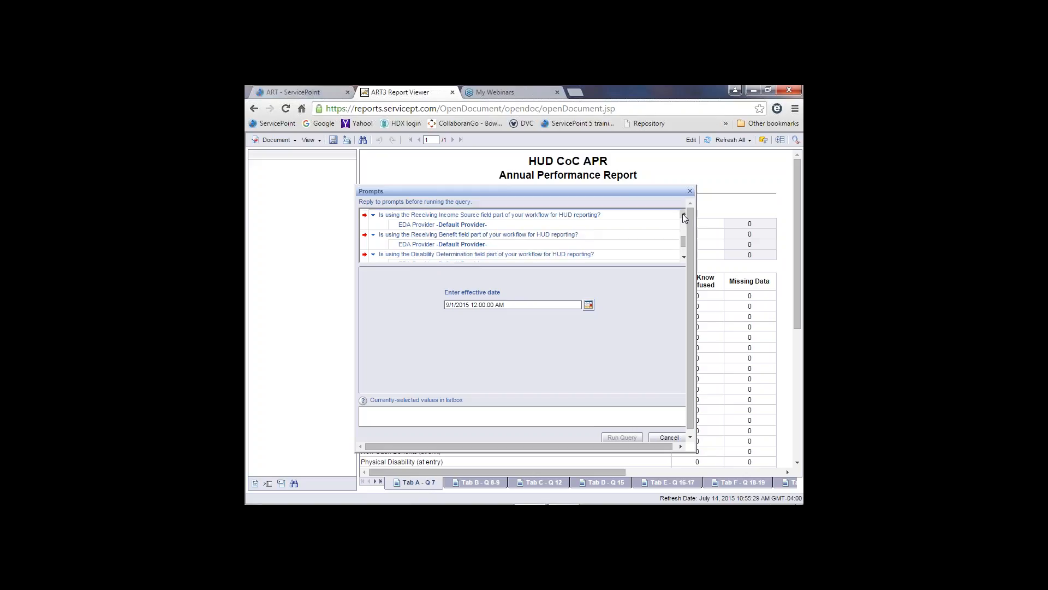
left_click(600, 240)
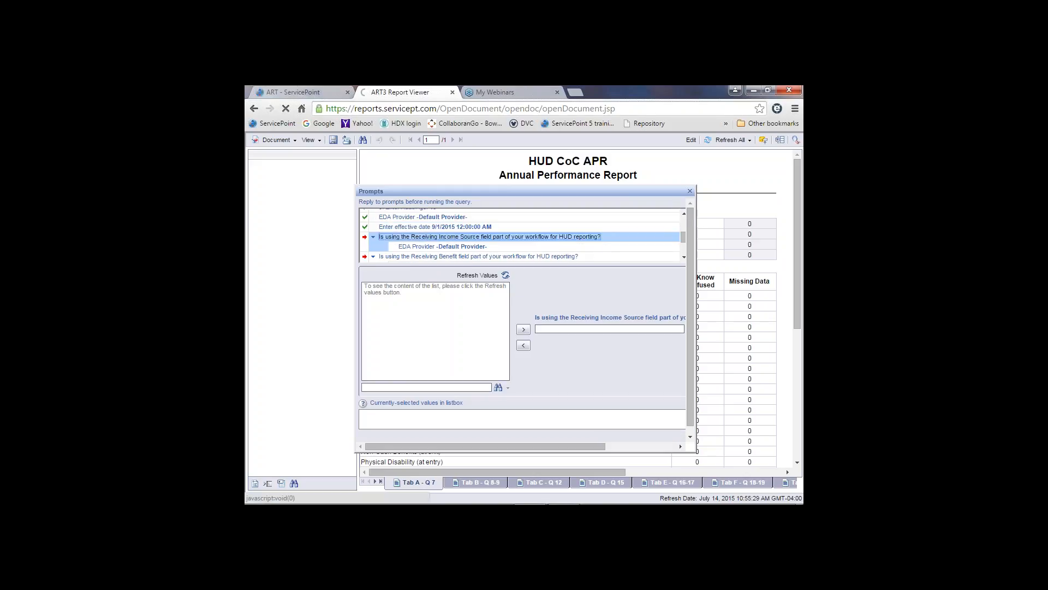
double_click(371, 306)
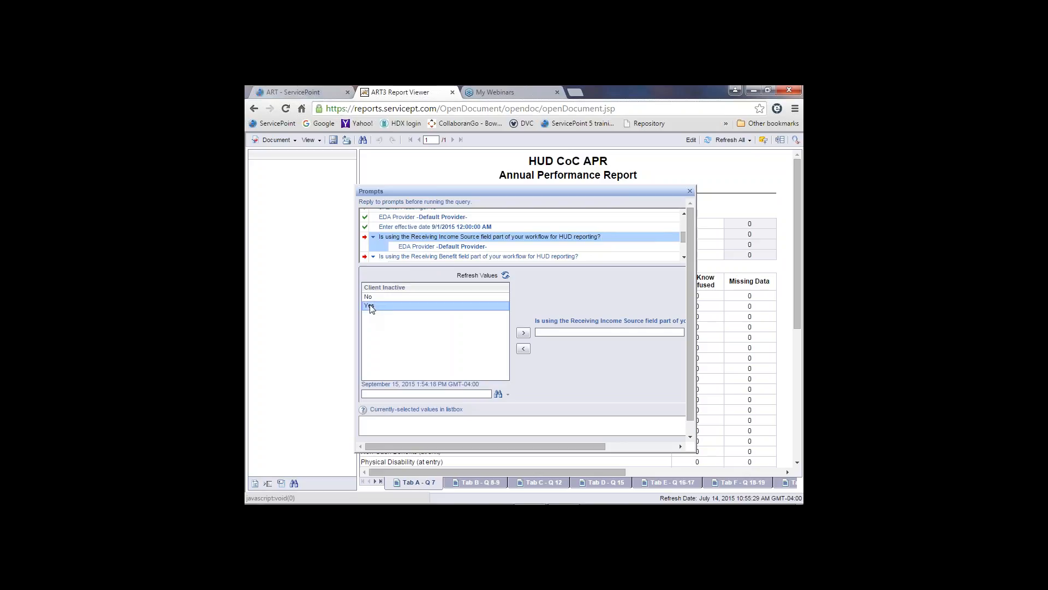
left_click(480, 256)
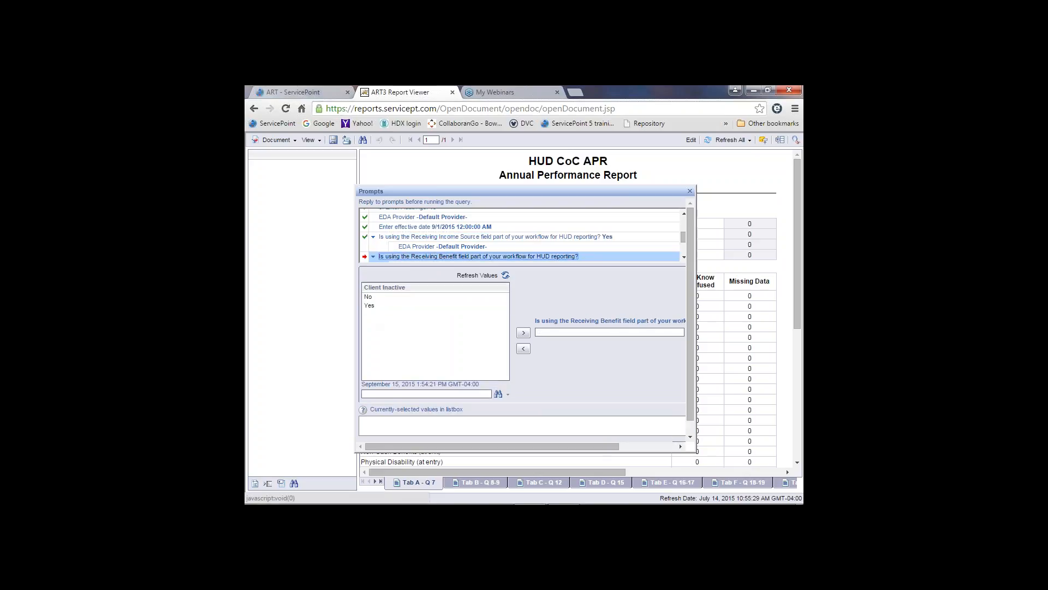
double_click(371, 306)
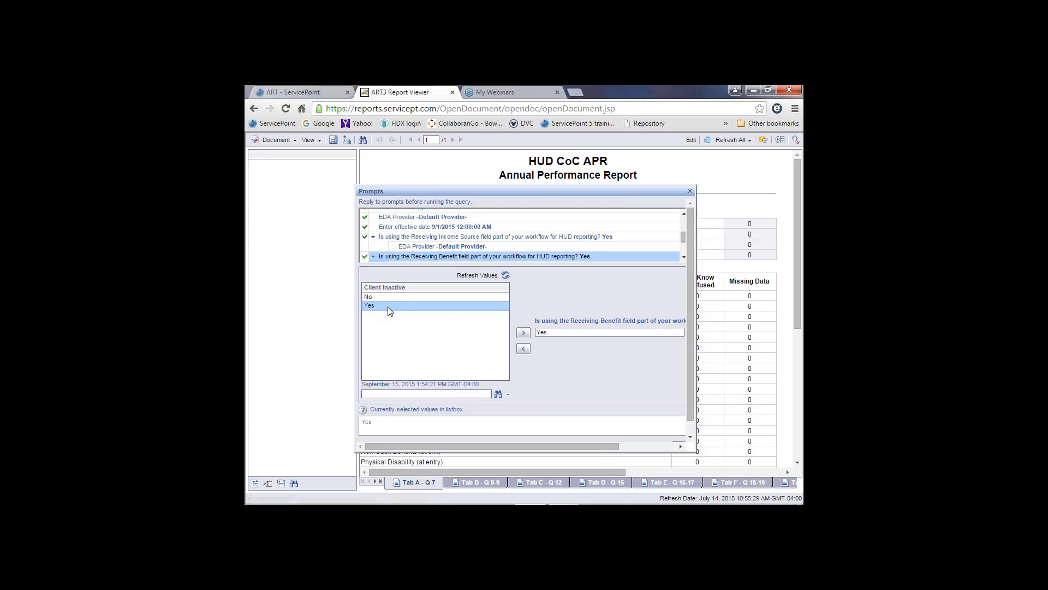
Step: Answer Yes to the prompts on using the Disability Determination field and Interim Reviews for HUD reporting
left_click(683, 256)
left_click(683, 257)
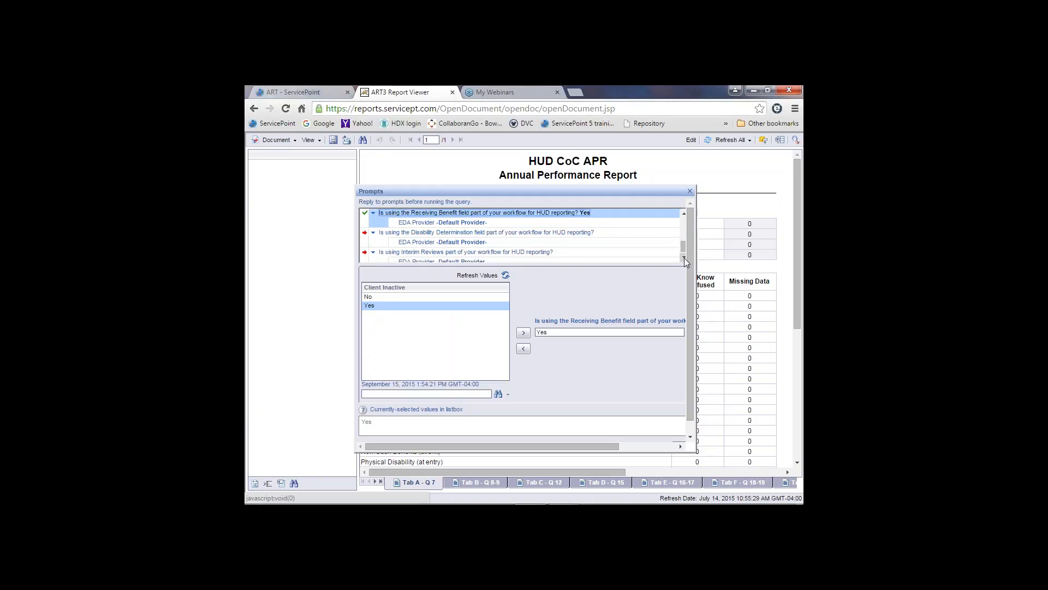
left_click(596, 233)
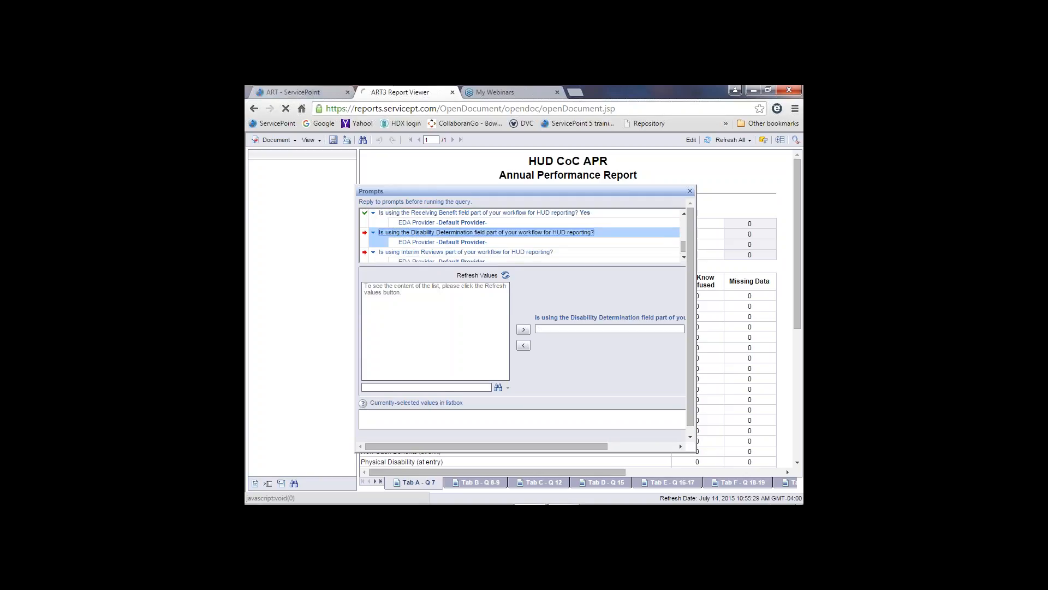
left_click(554, 252)
left_click(373, 307)
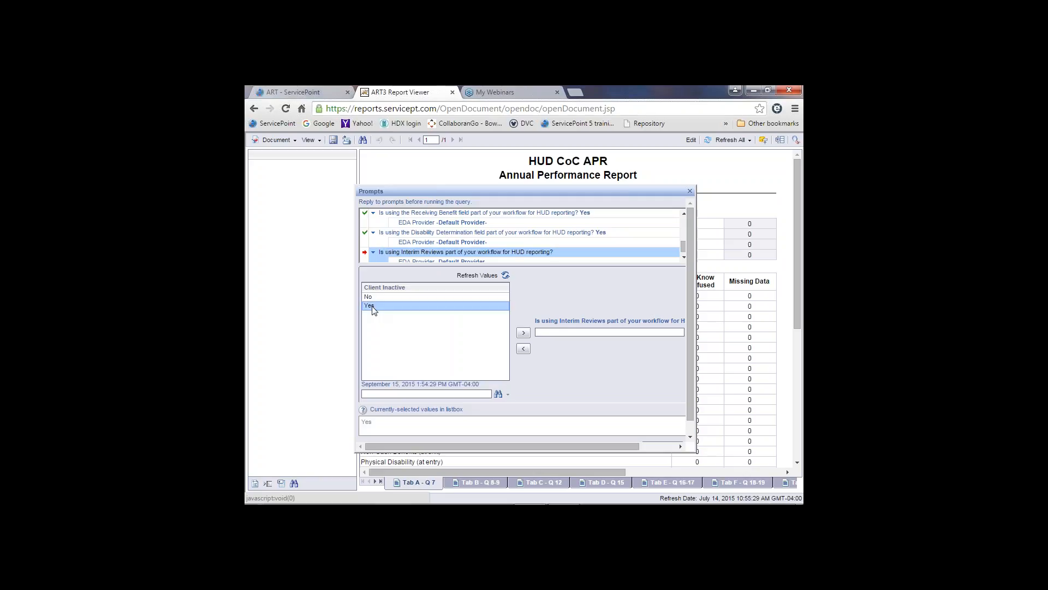
left_click(523, 333)
Step: Run the query with the completed prompts and dismiss the Retrieving Data notice
left_click(684, 257)
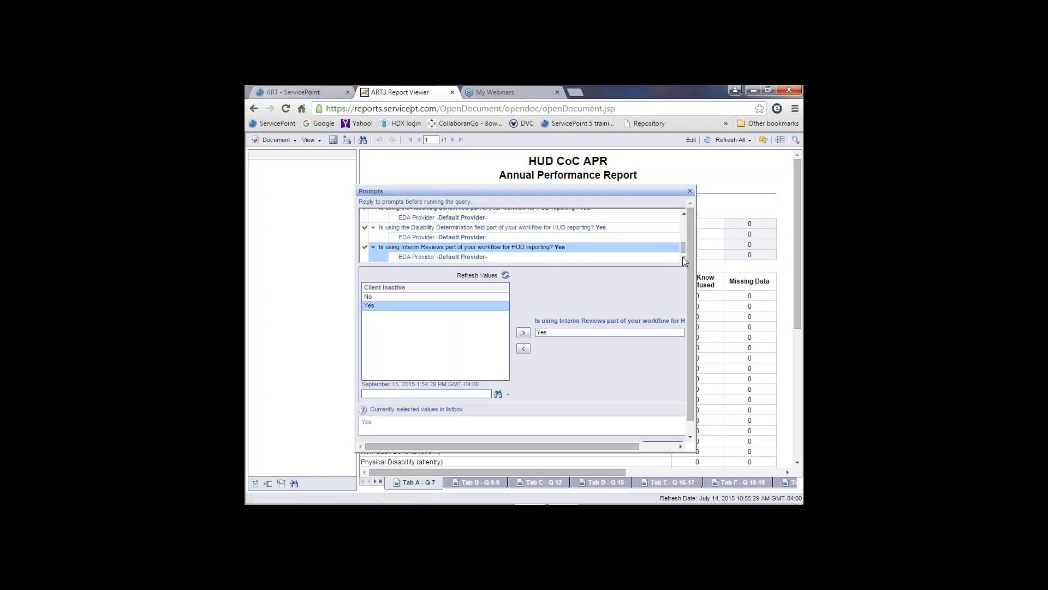
left_click_drag(572, 447, 622, 420)
scroll(542, 365, "down", 1)
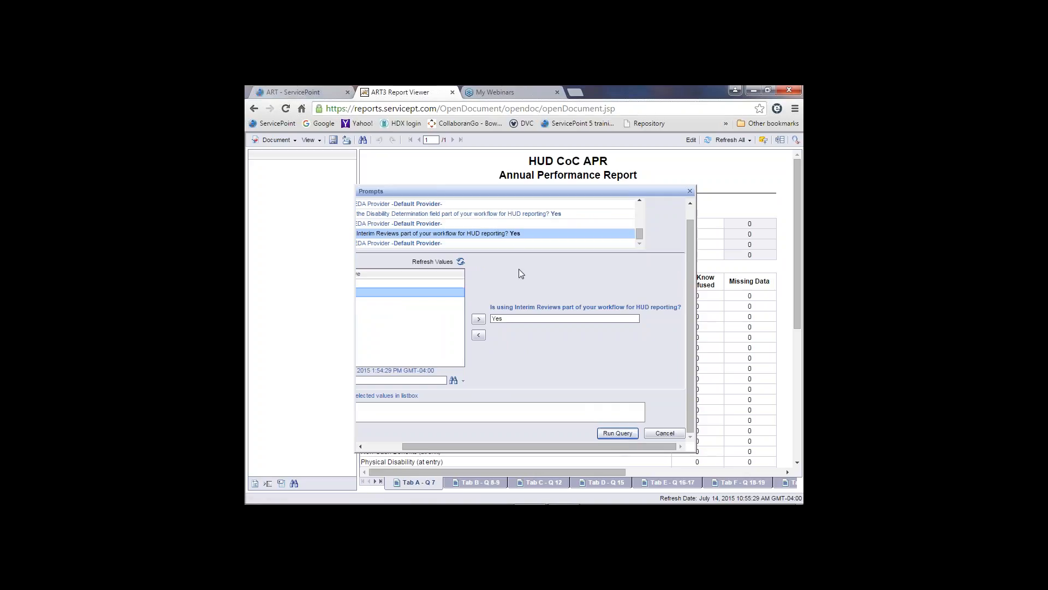
left_click(619, 438)
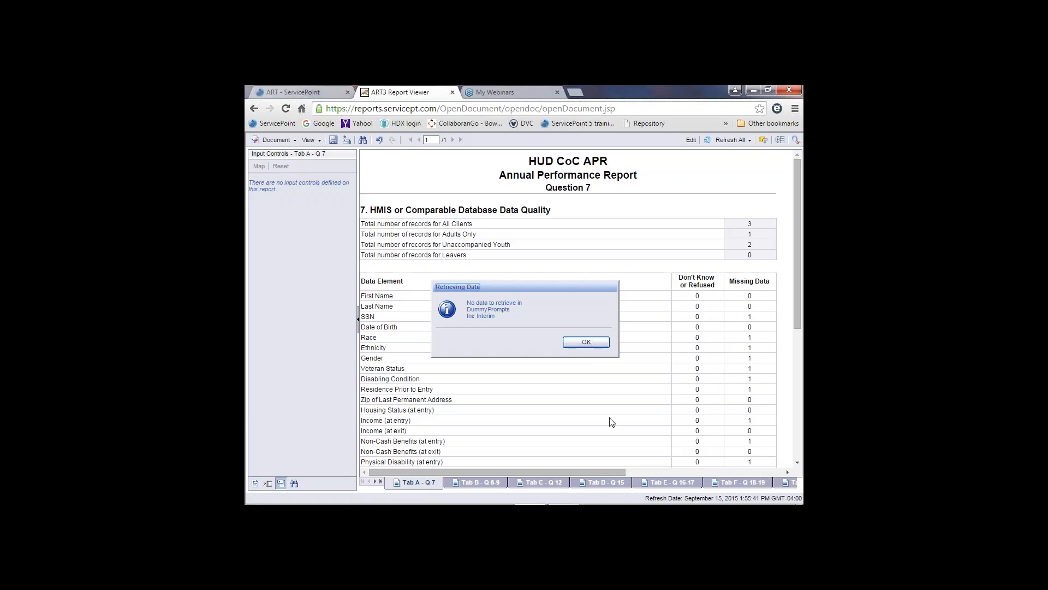
left_click(578, 345)
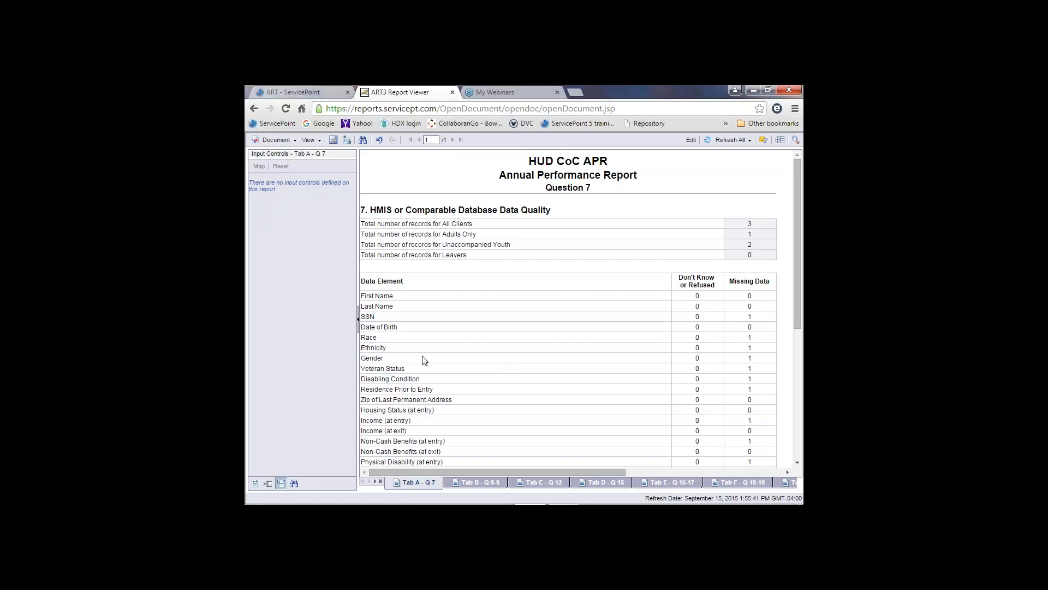
Step: Save the APR report to the computer in Excel format and open the downloaded workbook in Excel
left_click(294, 141)
mouse_move(304, 208)
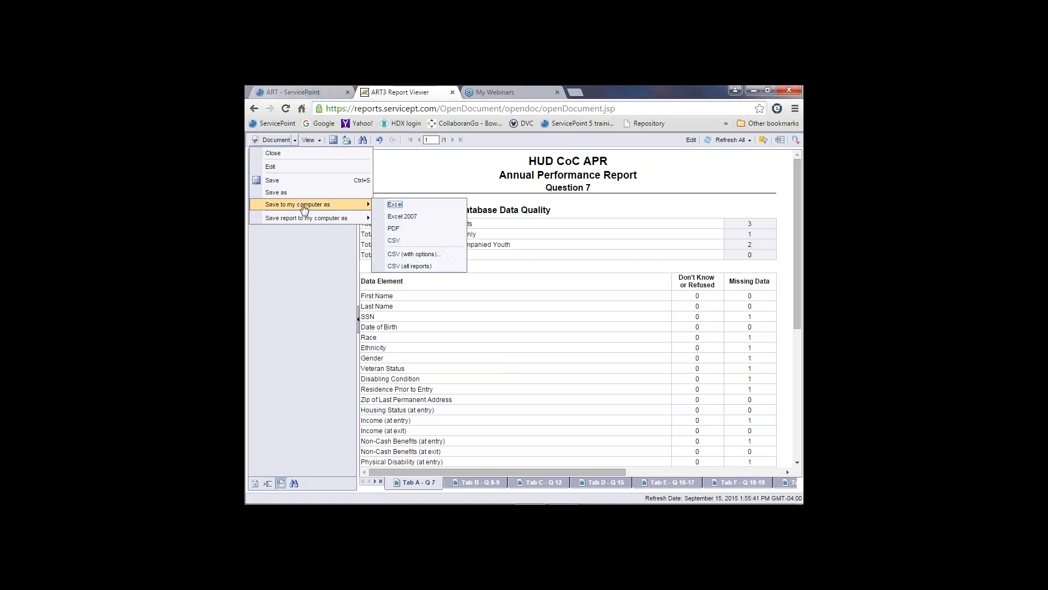
left_click(393, 205)
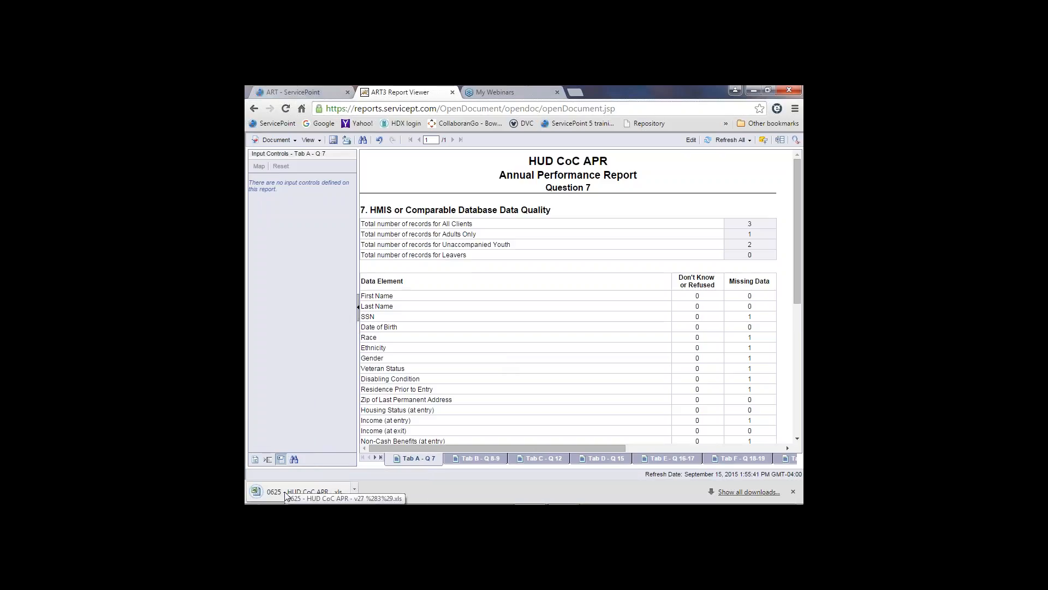
left_click(275, 491)
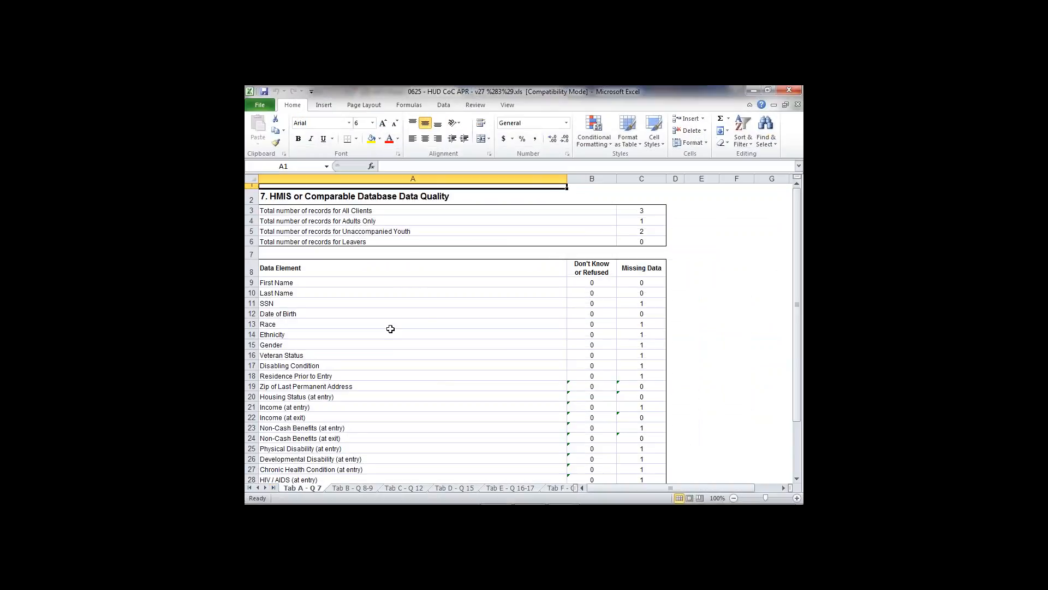
Step: Look through the workbook's sheets from Tab B - Q 8-9 to Tab F - Q 18-19
left_click(355, 488)
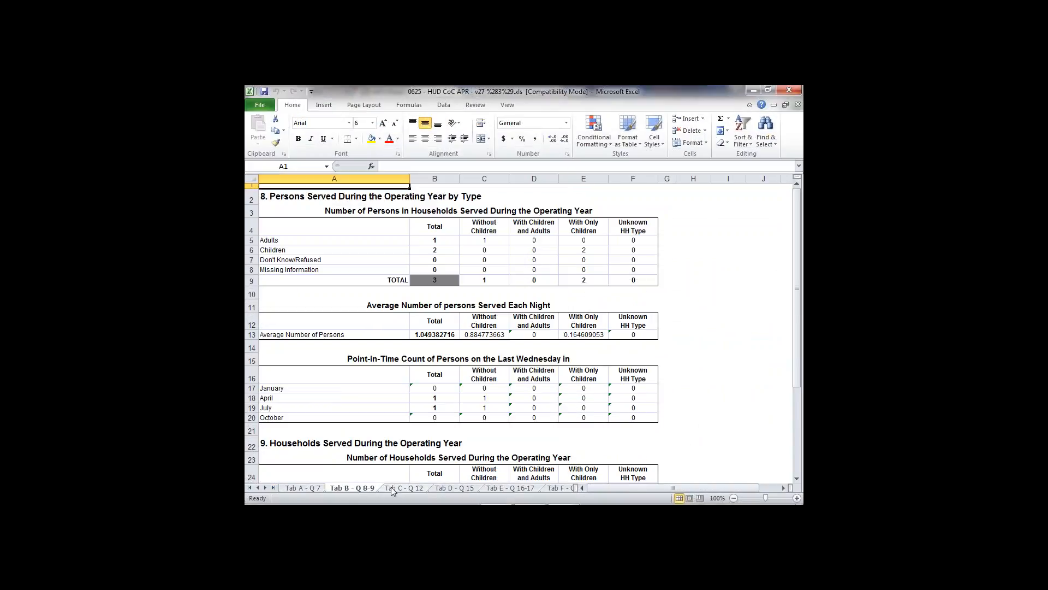
left_click(392, 488)
left_click(447, 488)
left_click(505, 488)
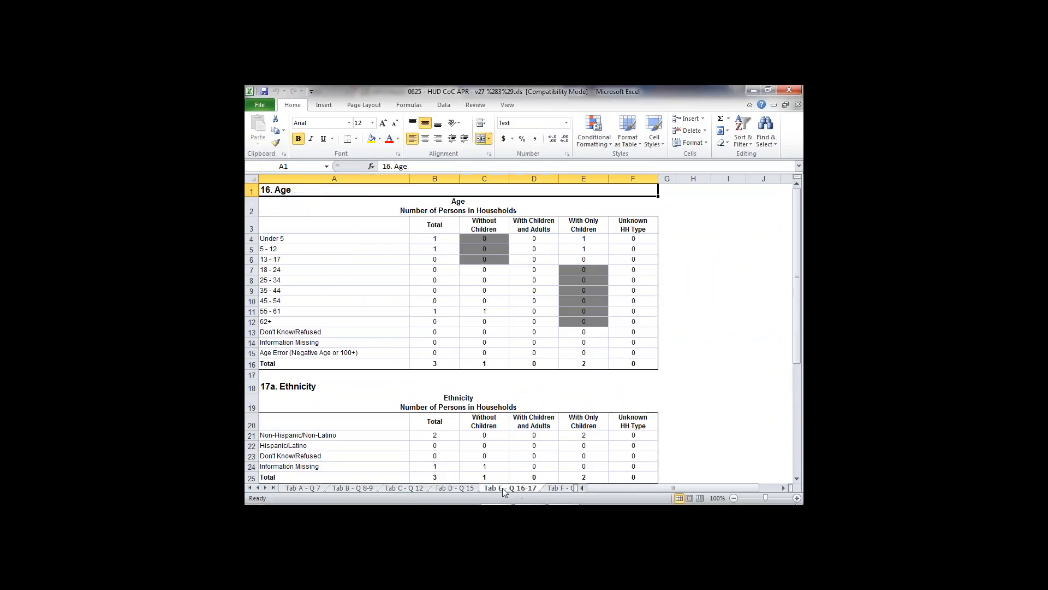
left_click(555, 489)
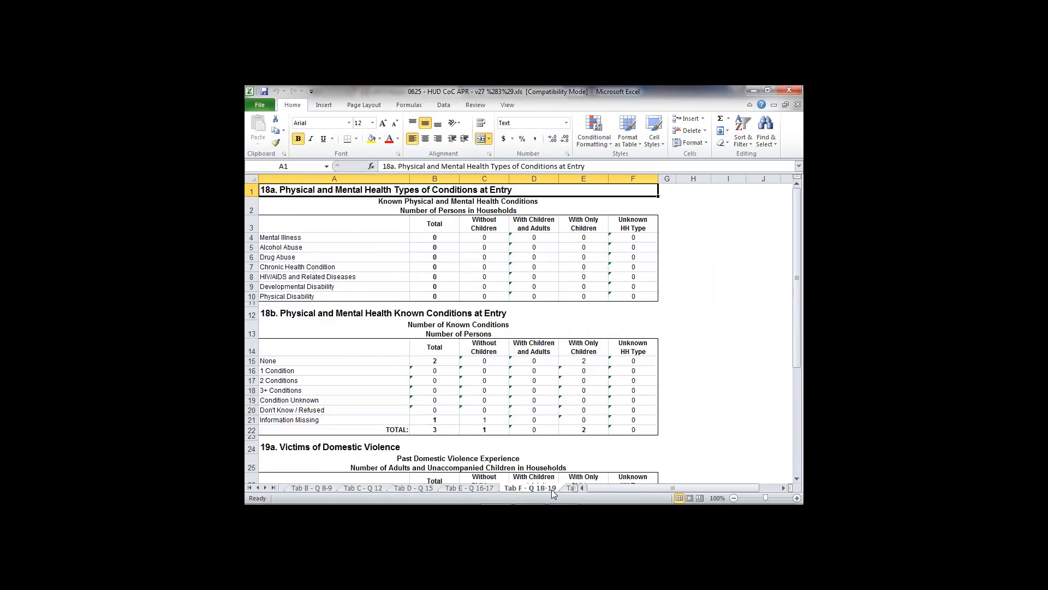
Step: Open the Tab O - Additional Information sheet to review the prompt values and provider reporting information
left_click(266, 488)
left_click(266, 489)
left_click(266, 488)
left_click(266, 488)
left_click(266, 488)
left_click(266, 488)
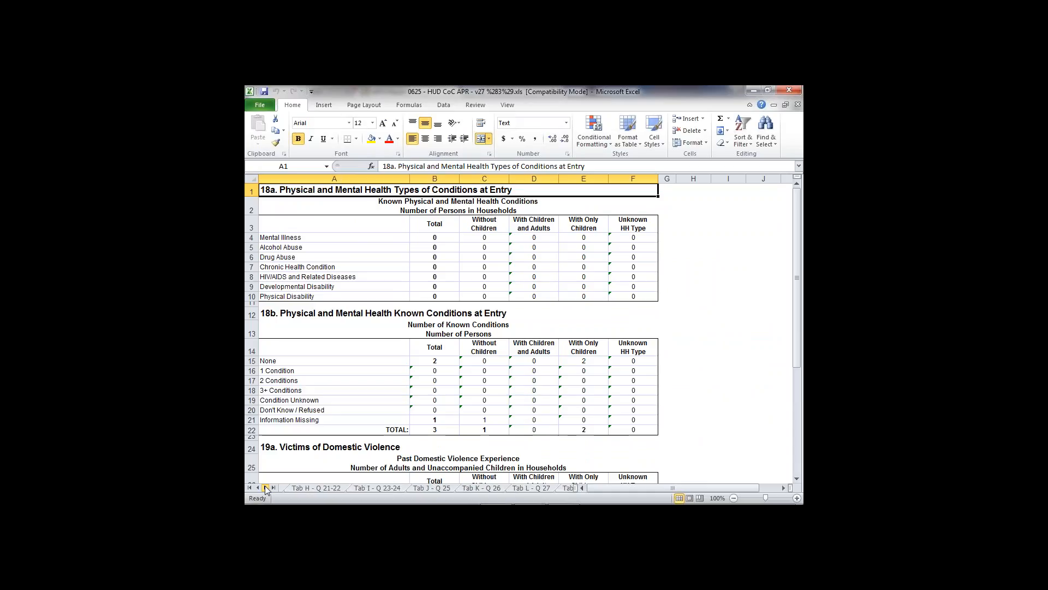
left_click(265, 488)
left_click(266, 488)
left_click(266, 488)
left_click(265, 488)
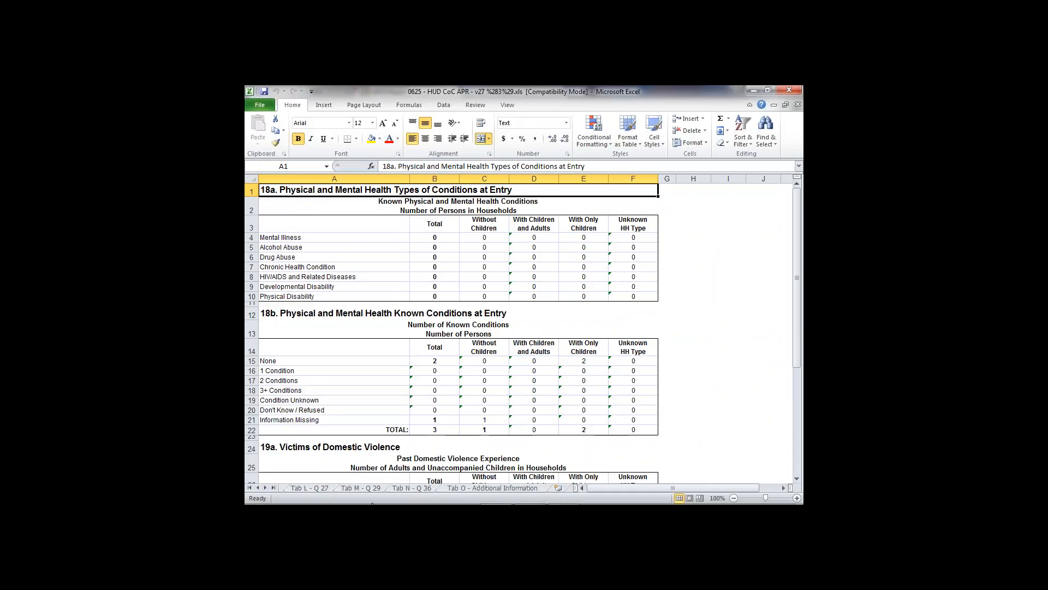
left_click(457, 488)
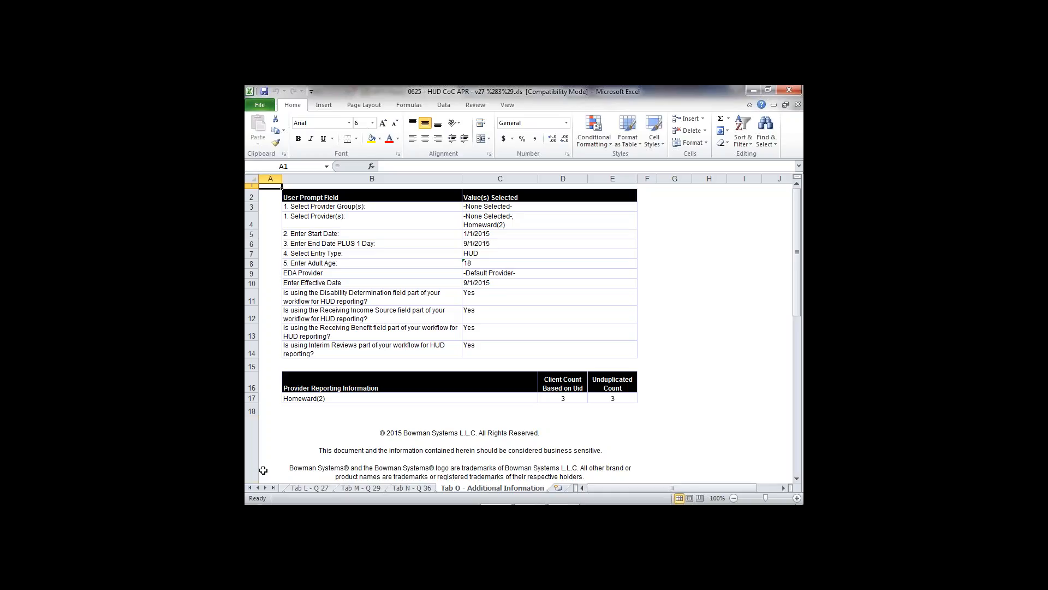
Step: Return to the start of the workbook and look through the sheets from Tab A - Q 7 to Tab E - Q 16-17
left_click(249, 487)
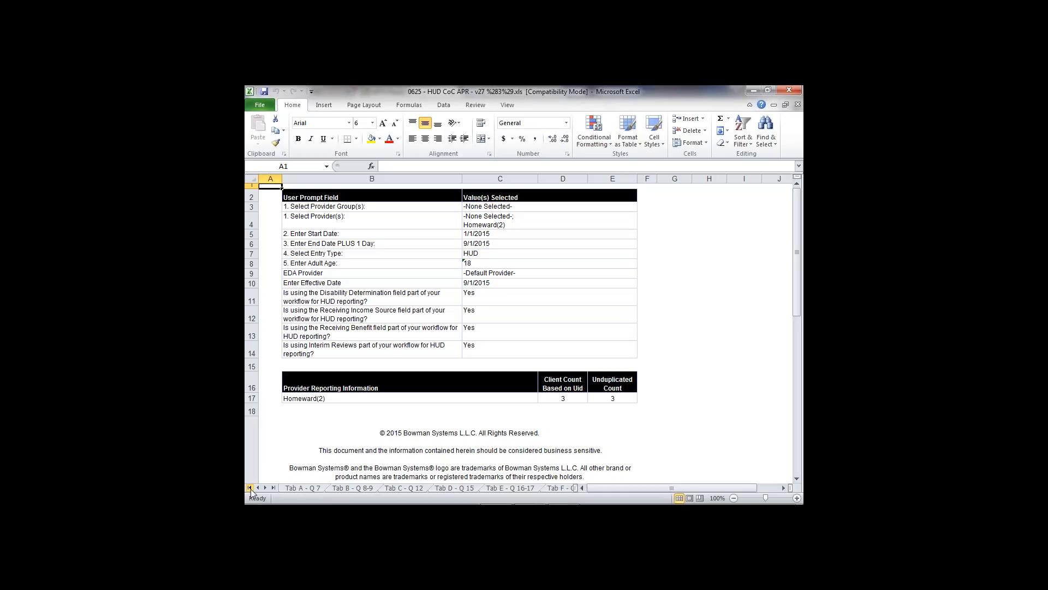
left_click(299, 488)
left_click(338, 488)
left_click(394, 487)
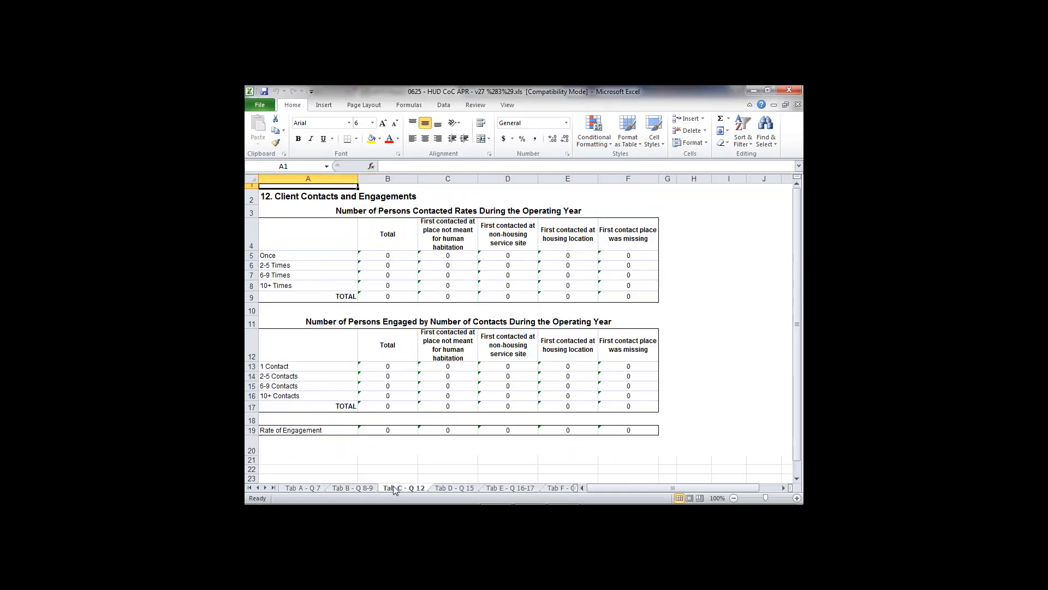
left_click(456, 488)
left_click(498, 489)
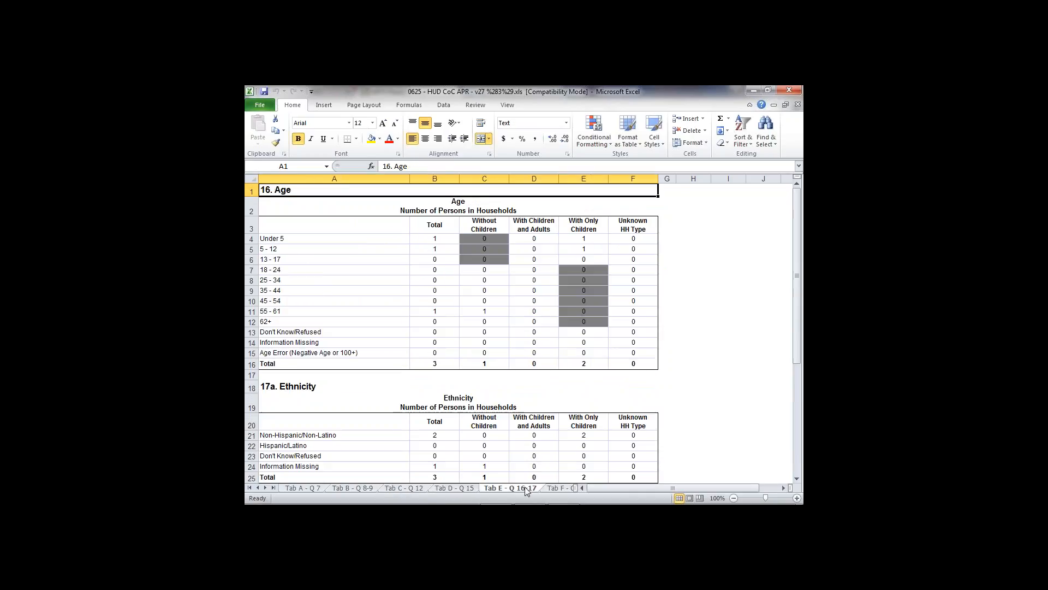
Step: Look through the workbook's remaining sheets from Tab F - Q 18-19 to Tab O - Additional Information
left_click(555, 488)
left_click(567, 489)
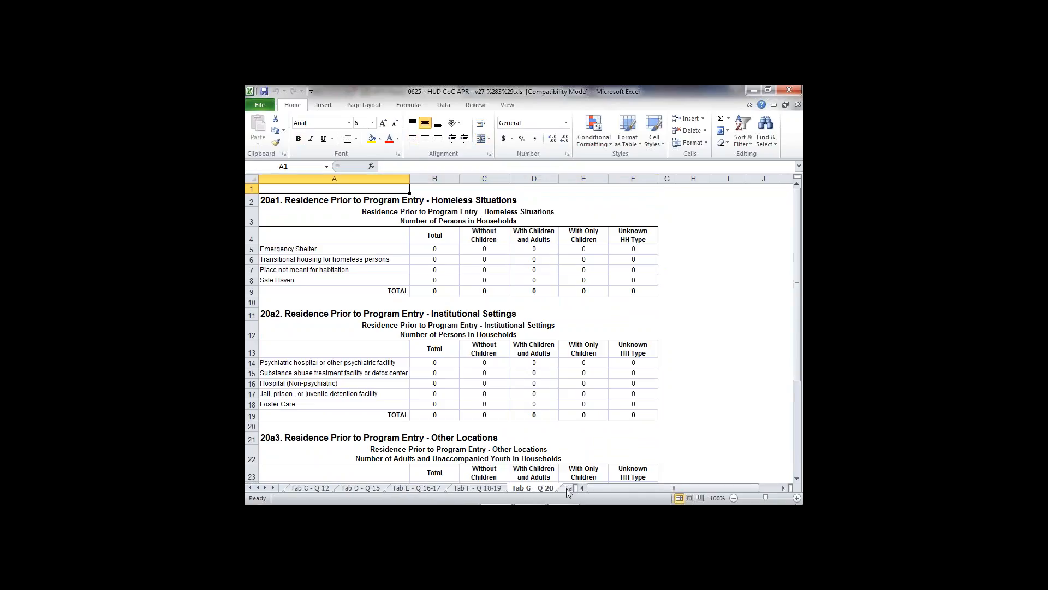
left_click(565, 489)
left_click(540, 488)
left_click(539, 488)
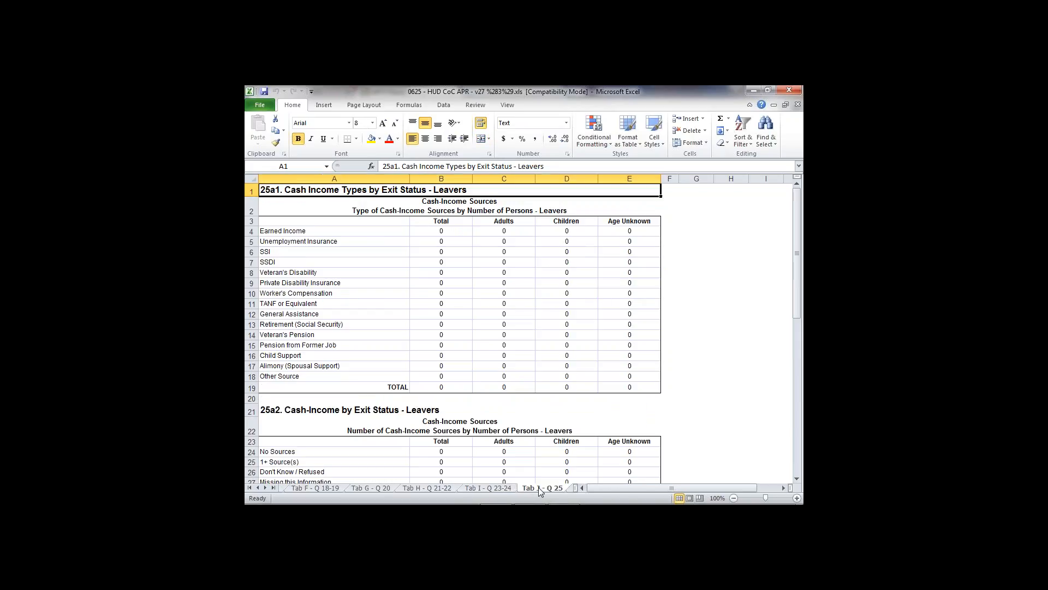
left_click(571, 489)
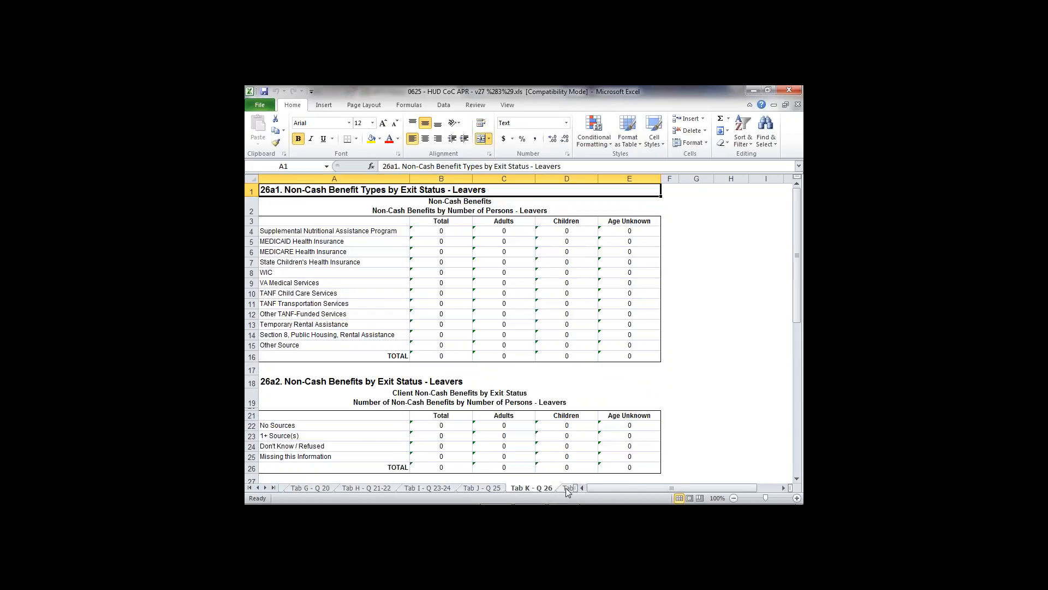
left_click(568, 489)
left_click(566, 489)
left_click(565, 489)
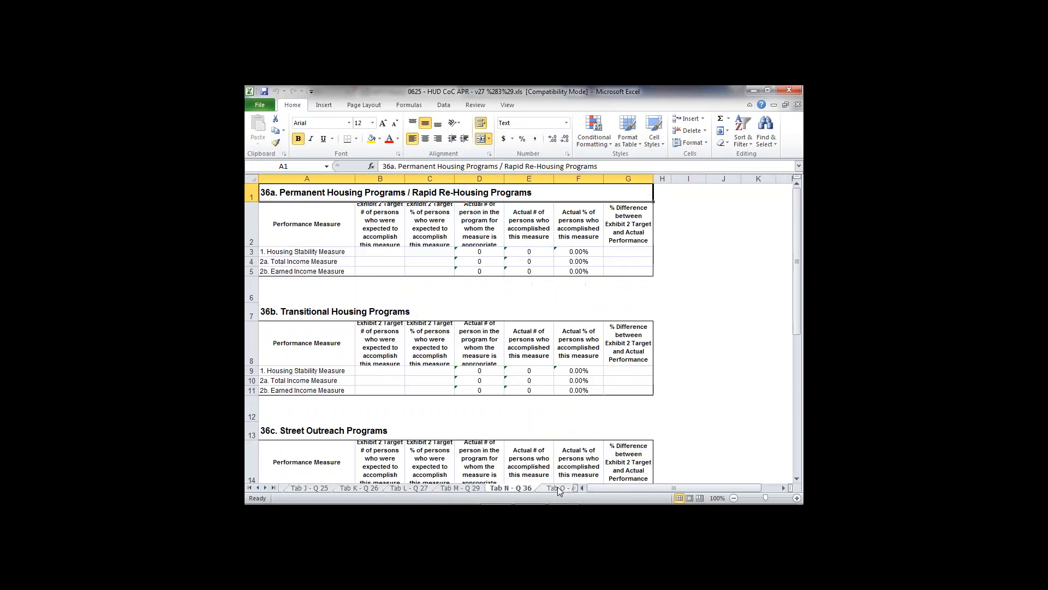
left_click(563, 488)
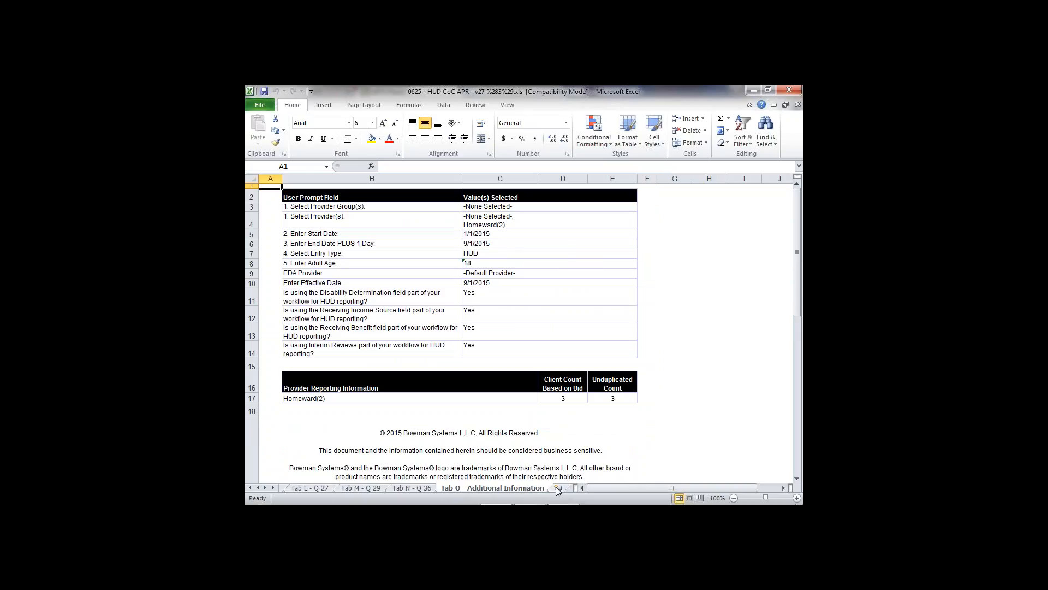
Step: Look through the sheets from Tab A - Q 7 to Tab D - Q 15 again and close the workbook
left_click(250, 487)
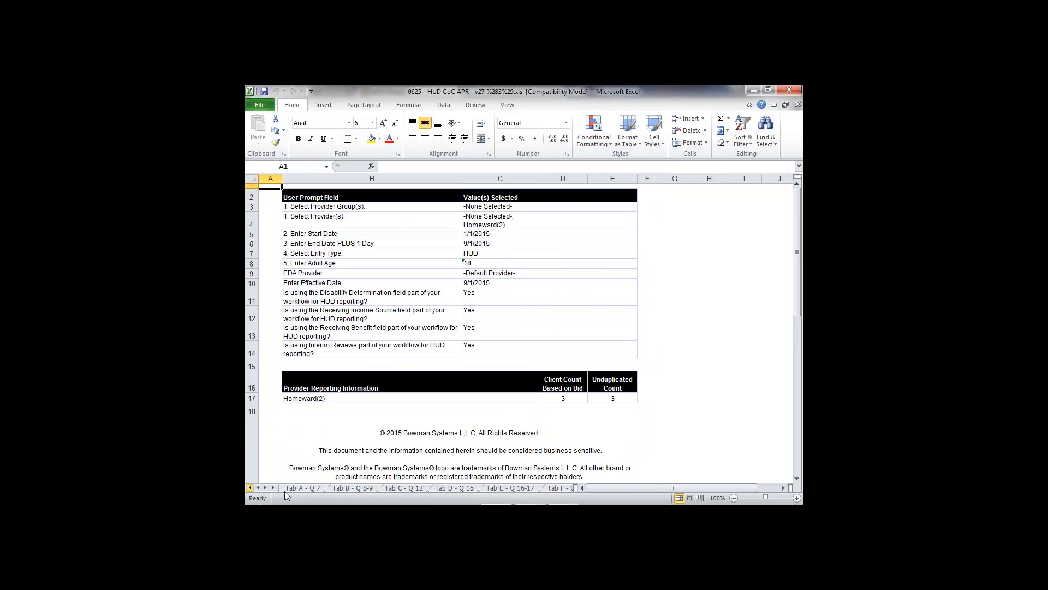
left_click(306, 488)
left_click(360, 488)
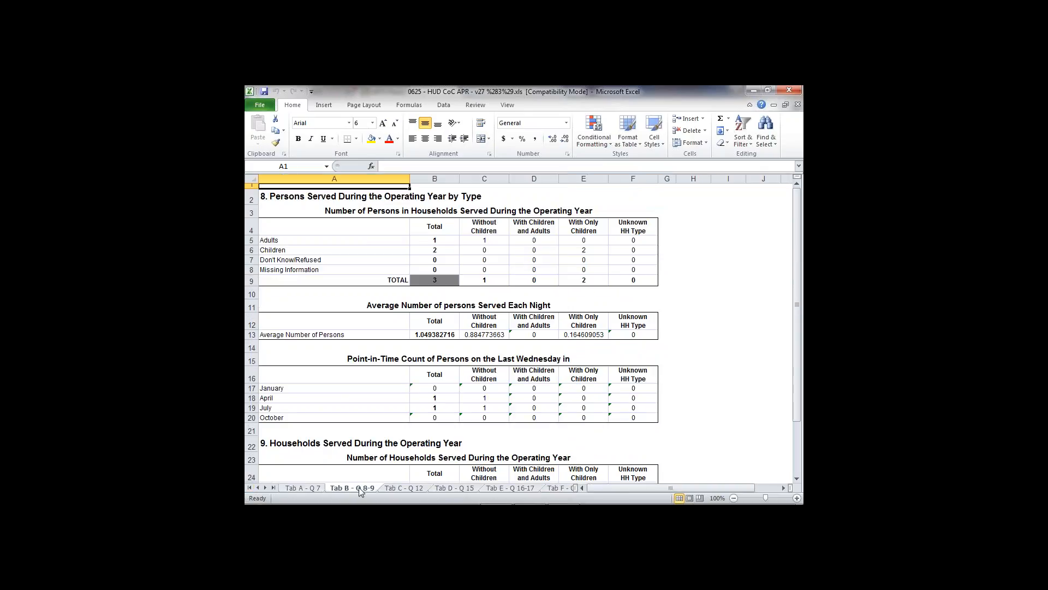
left_click(403, 488)
left_click(436, 490)
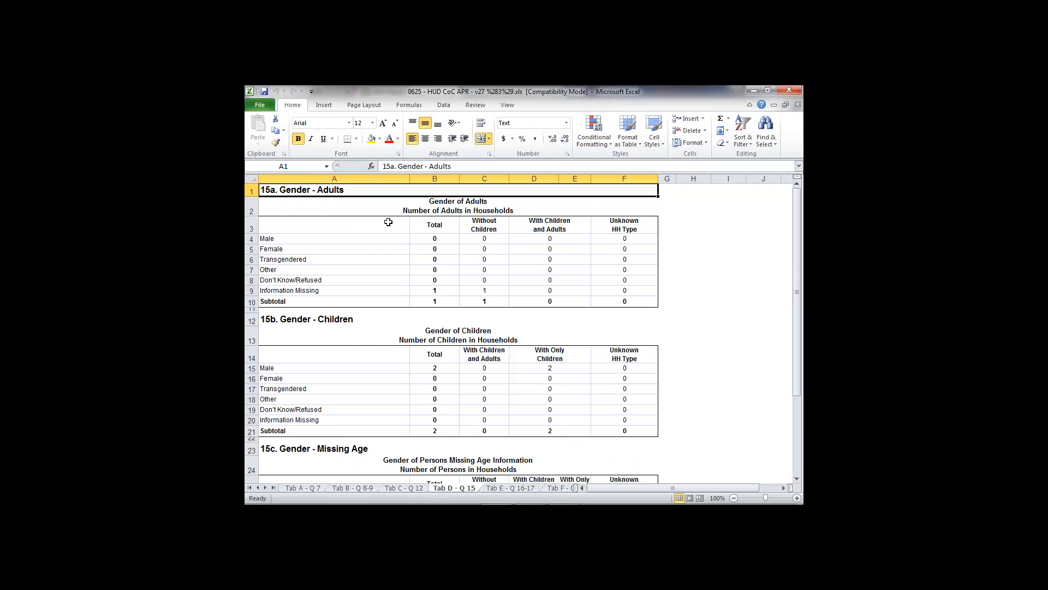
left_click(790, 91)
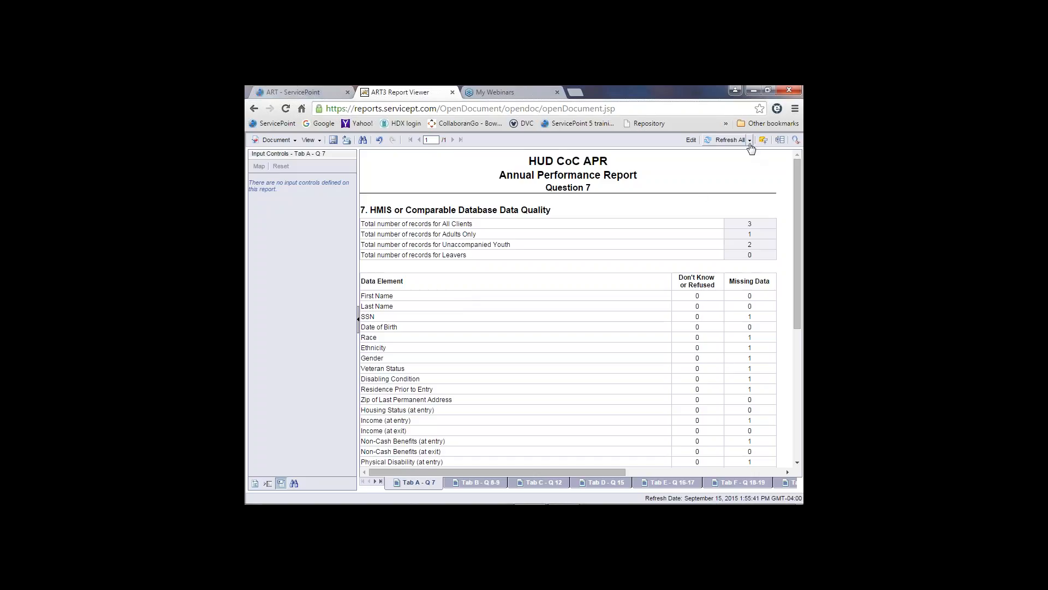
Step: Reopen the APR report's prompts and replace provider Homeward(2) with CARITAS: Single Adult DHCD & City(21)
left_click(741, 141)
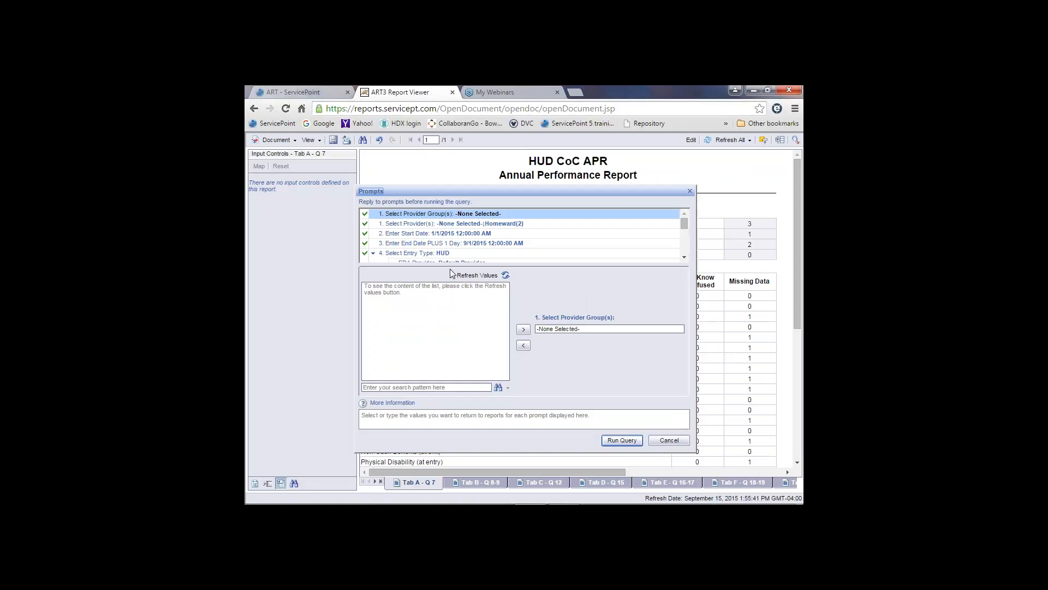
left_click(478, 229)
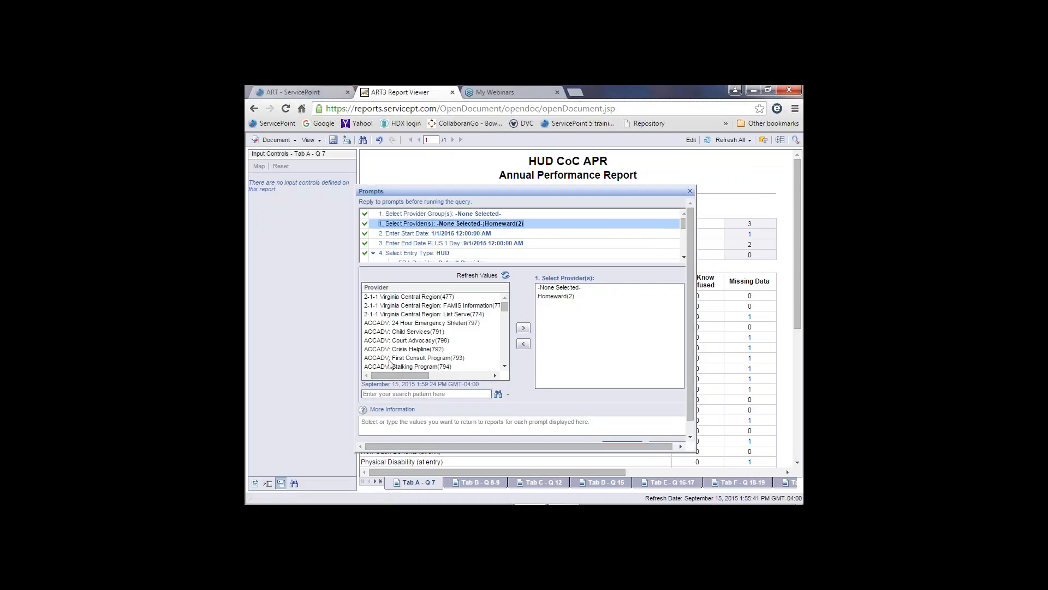
scroll(391, 350, "down", 10)
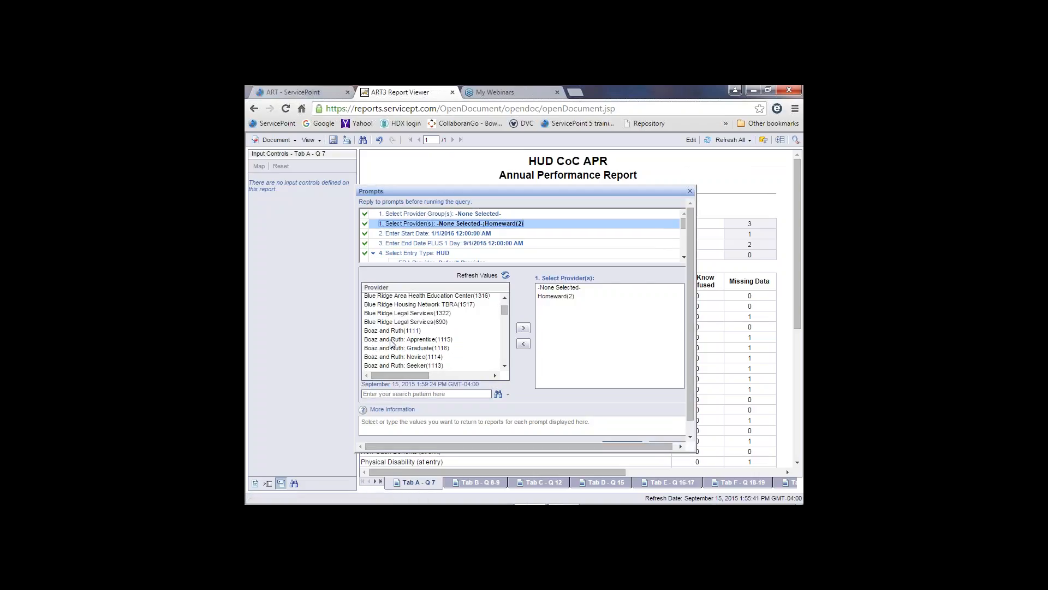
scroll(391, 343, "down", 10)
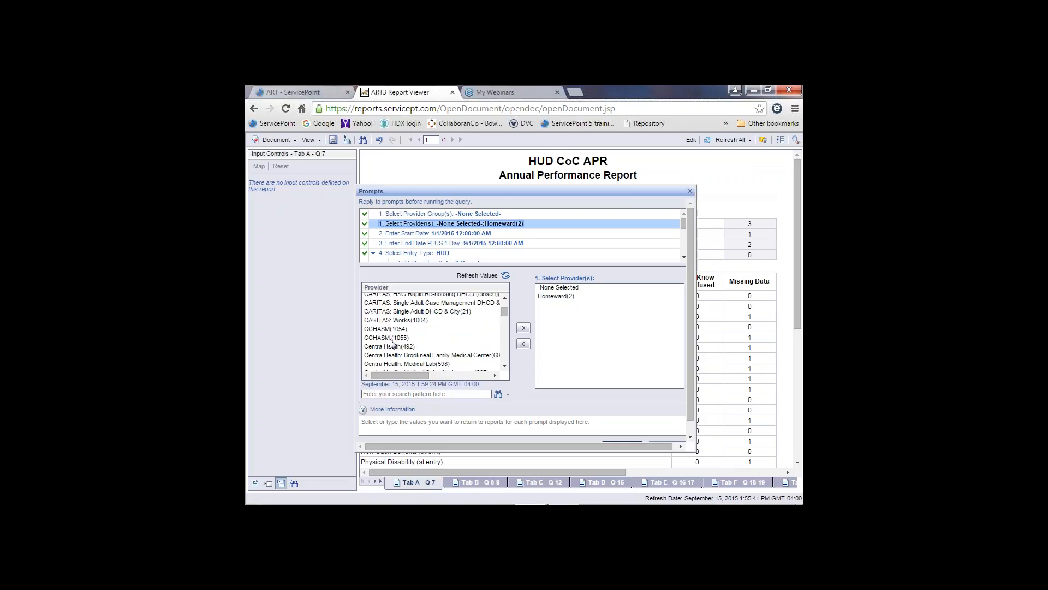
double_click(399, 313)
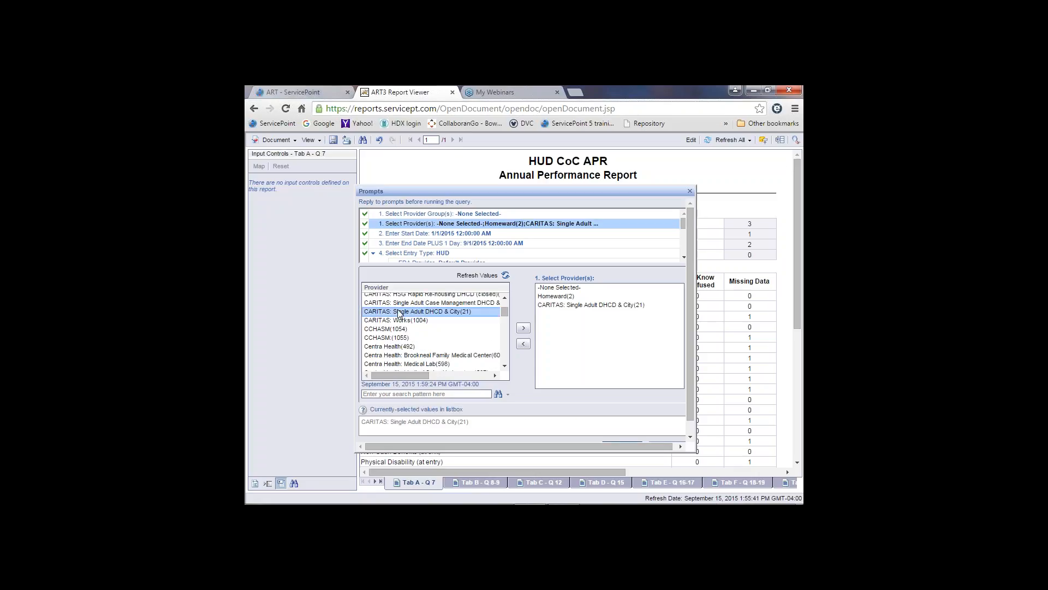
left_click(553, 298)
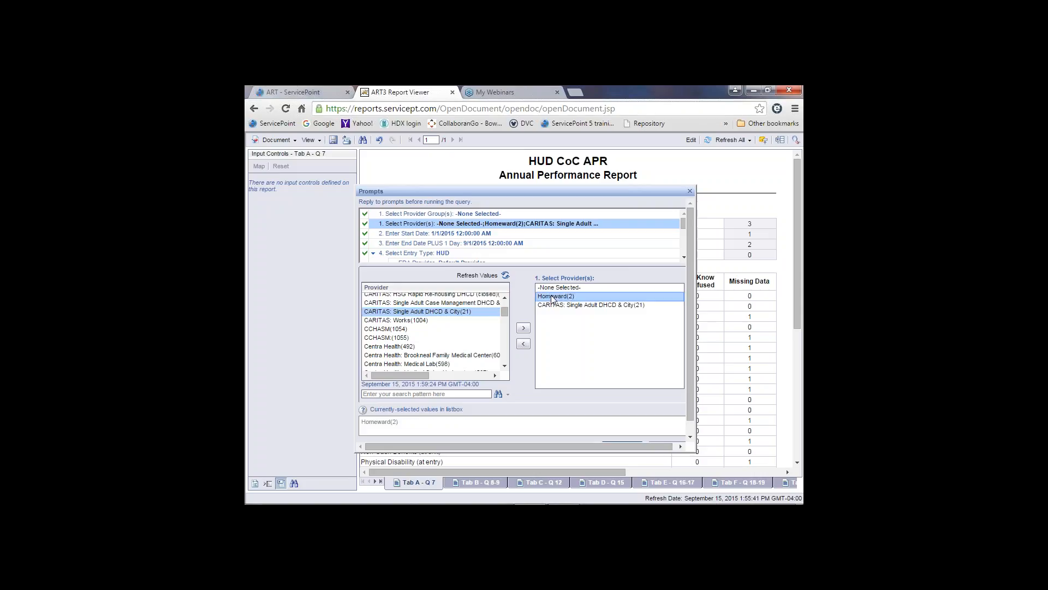
left_click(524, 345)
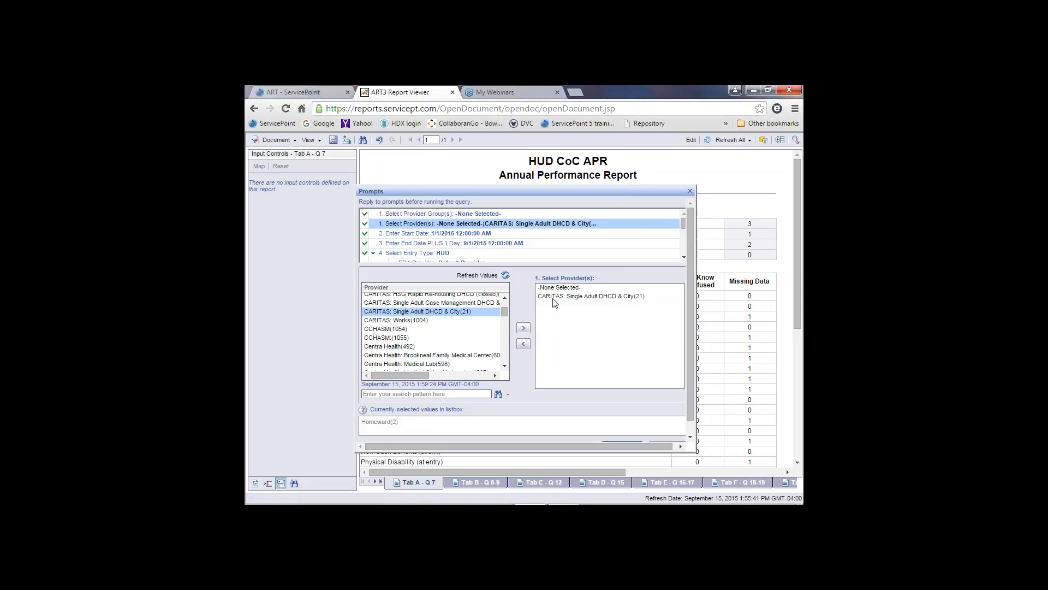
Step: Run the query with the changed provider selection and dismiss the data retrieval notice
scroll(580, 355, "down", 1)
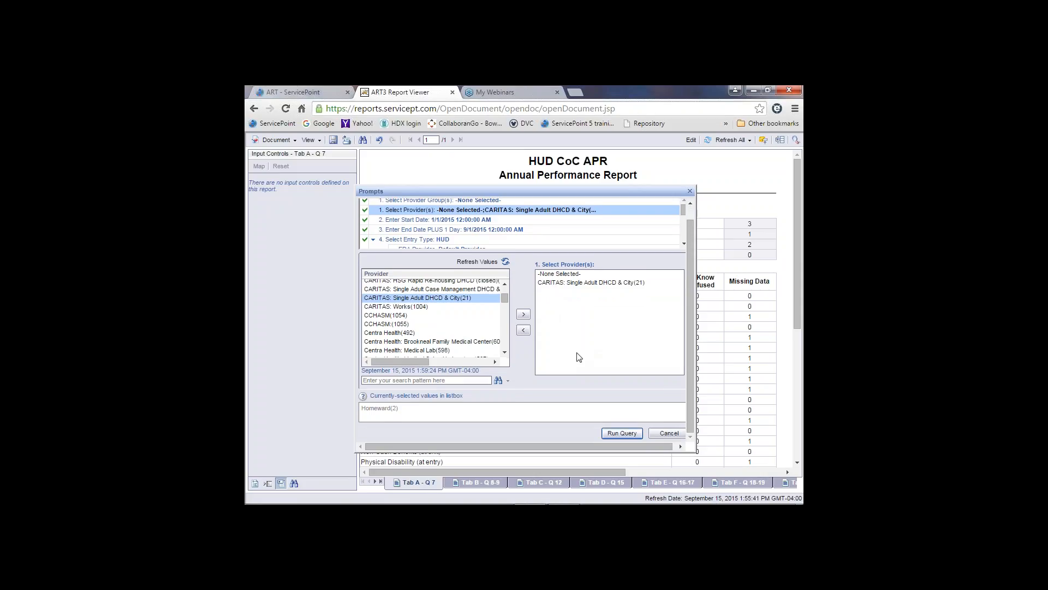
left_click(612, 437)
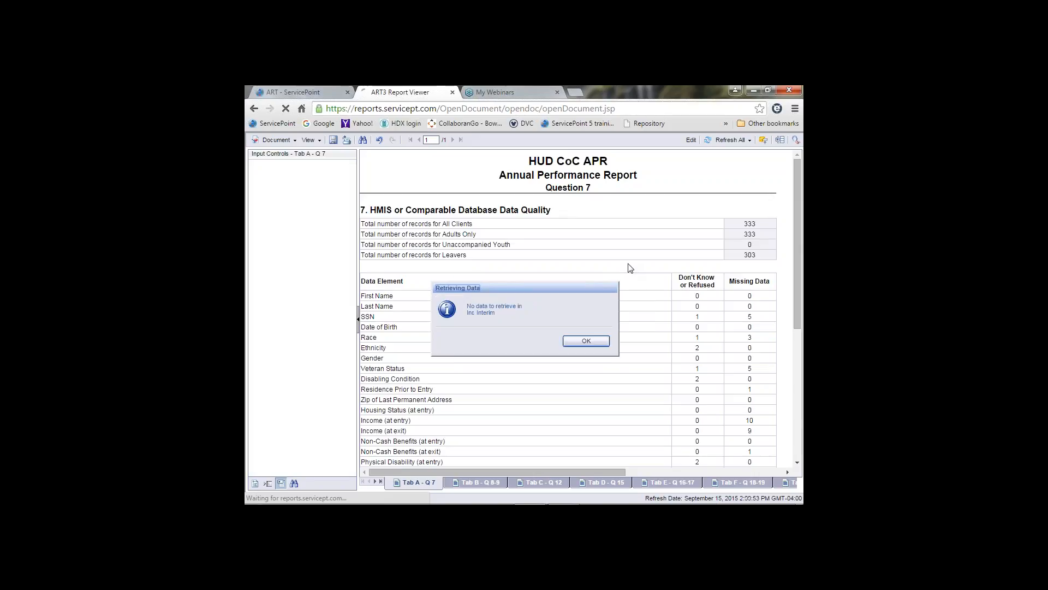
left_click(579, 343)
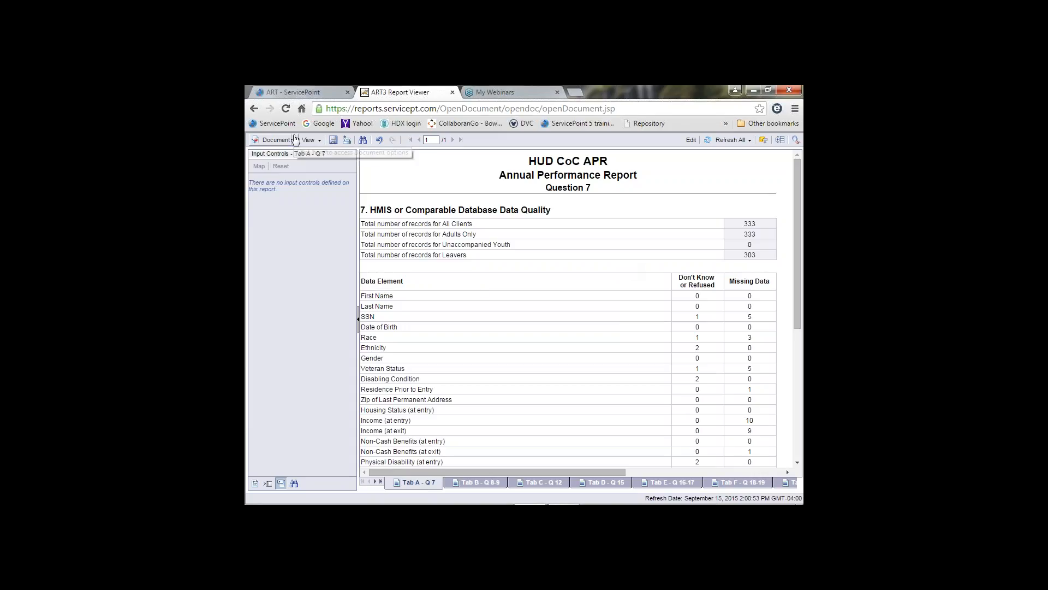
Step: Review the file formats offered for saving the refreshed report to the computer
left_click(276, 140)
mouse_move(309, 205)
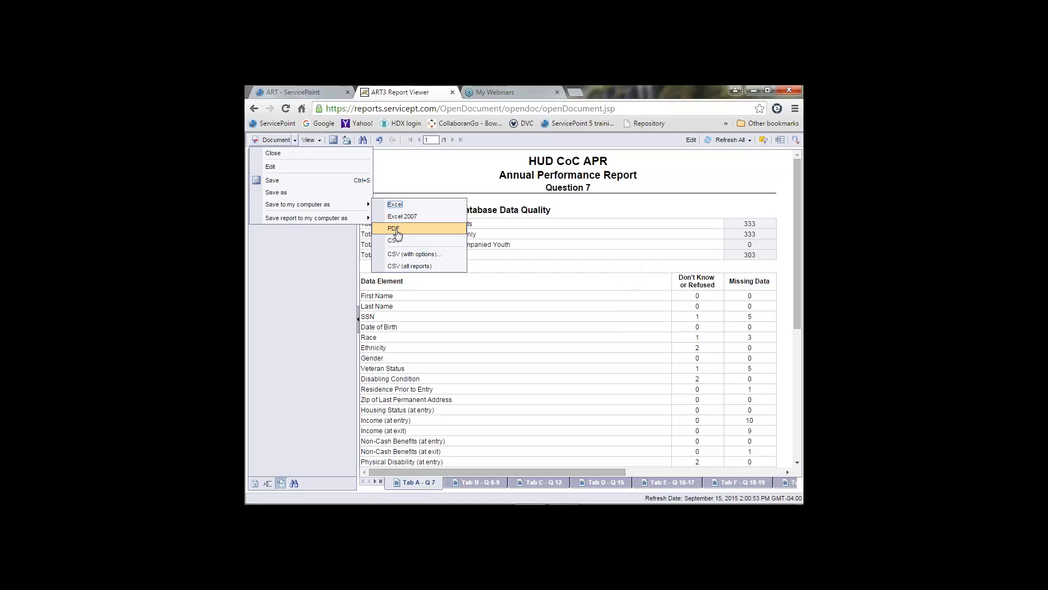
left_click(419, 183)
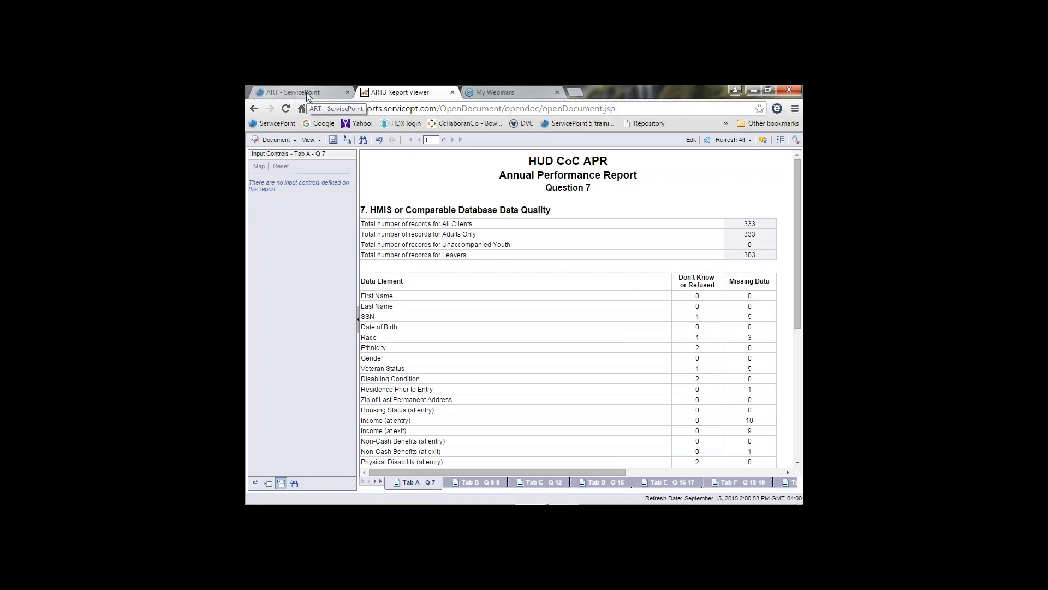
Step: Close the report viewer without saving the document and collapse the Reports - ADMIN folder in the ART report list
left_click(453, 92)
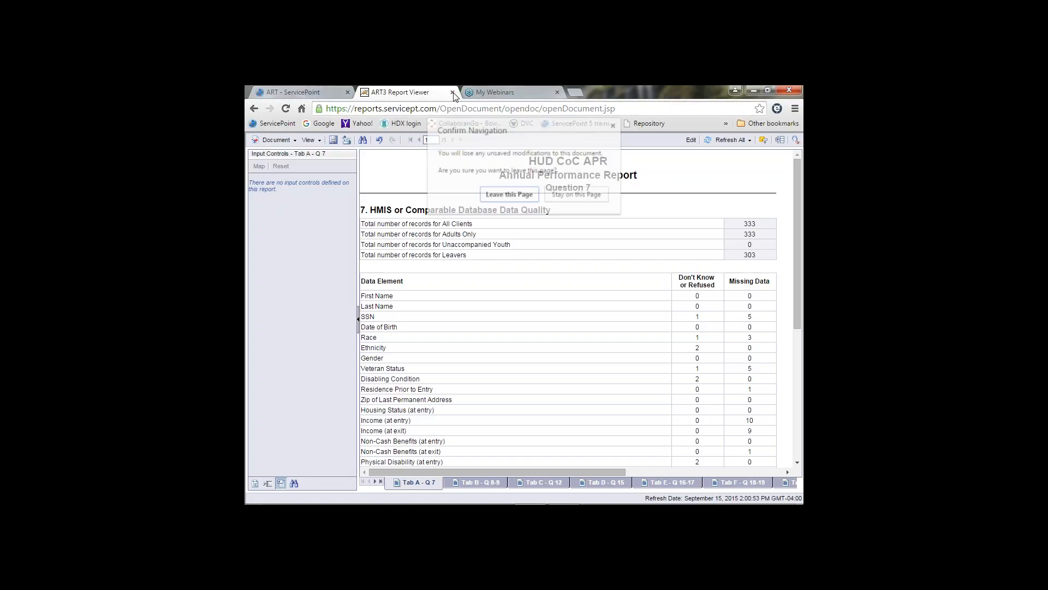
left_click(515, 195)
scroll(593, 318, "up", 4)
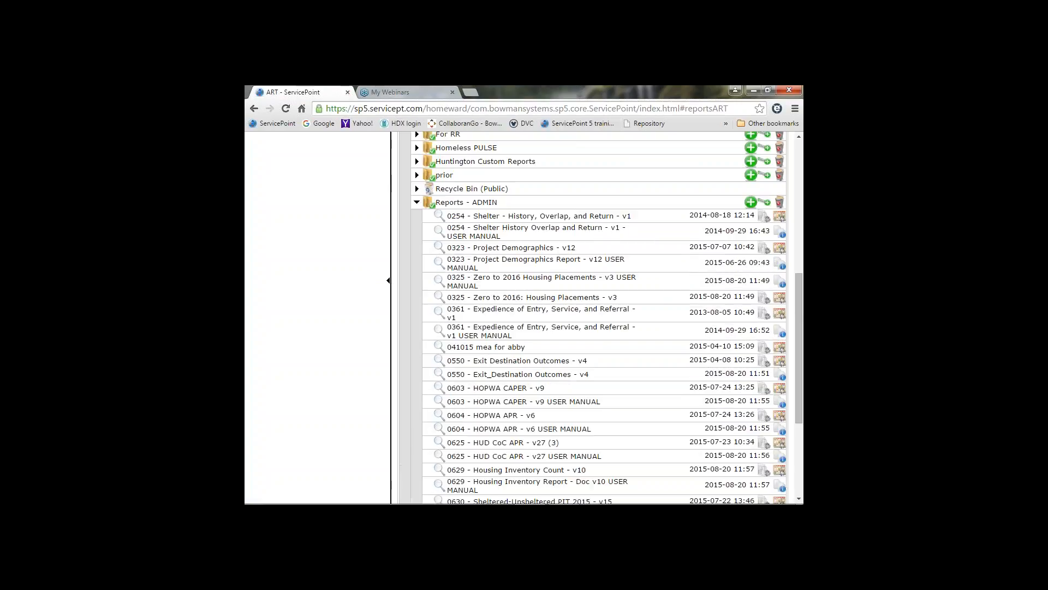
scroll(593, 317, "down", 3)
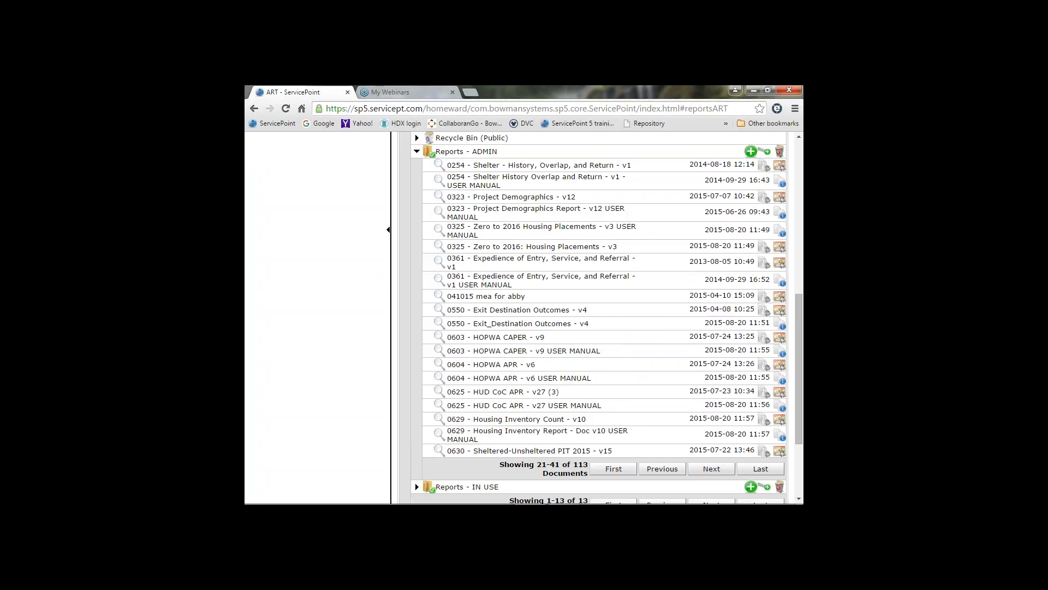
scroll(599, 318, "up", 1)
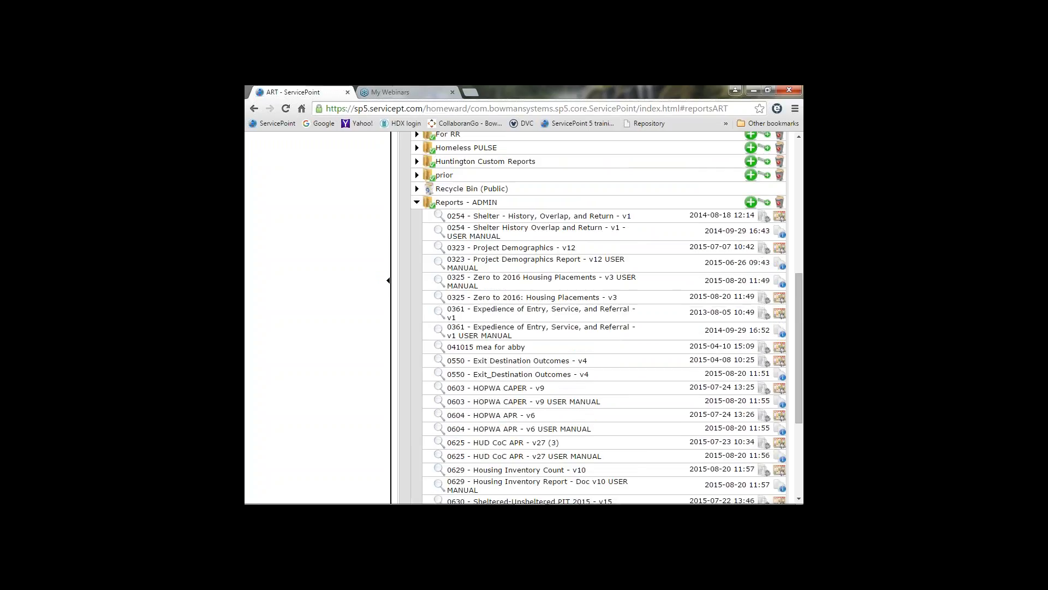
left_click(416, 202)
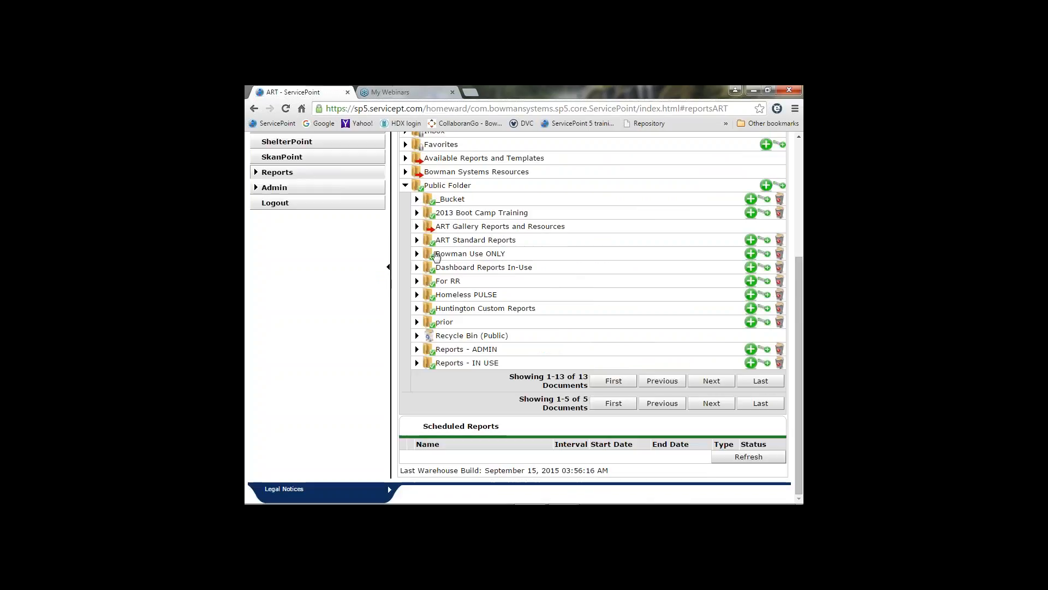
Step: Expand the Reports - IN USE folder and look through both pages of its reports and user manuals
left_click(417, 364)
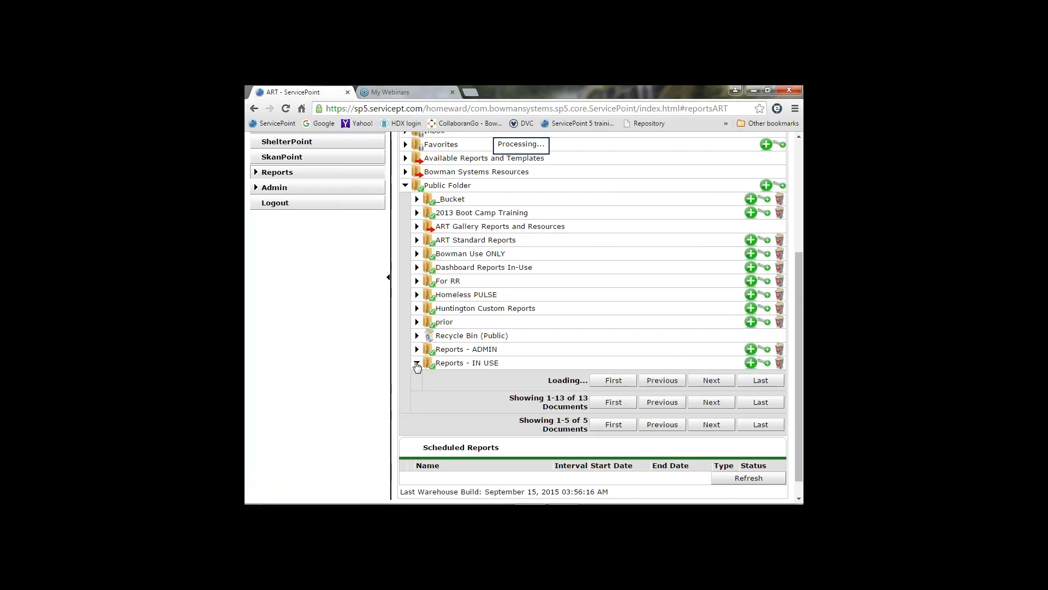
scroll(434, 358, "down", 5)
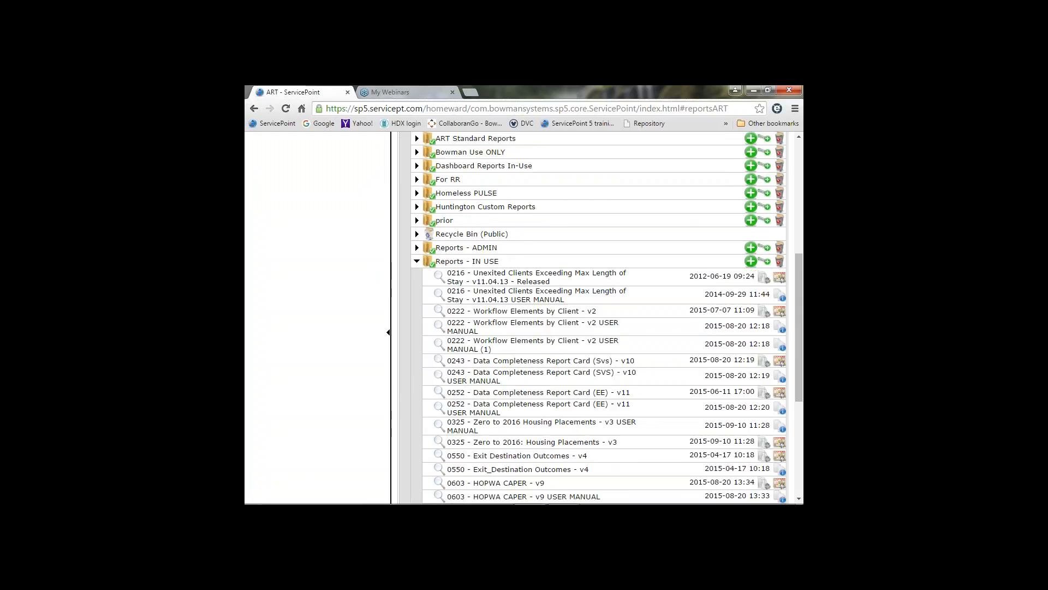
scroll(593, 404, "down", 2)
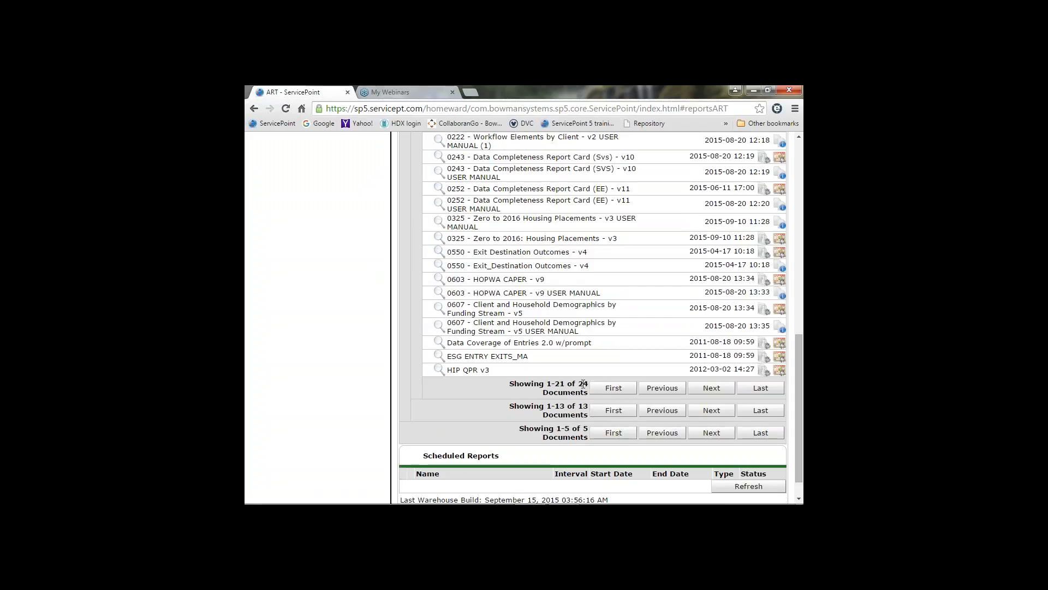
scroll(583, 383, "up", 3)
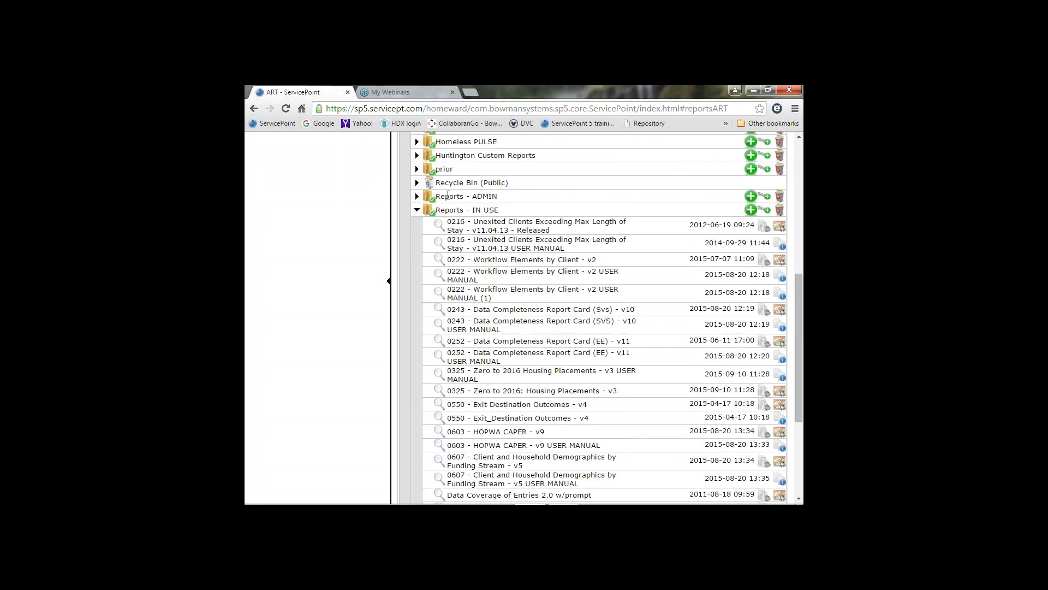
scroll(464, 345, "down", 3)
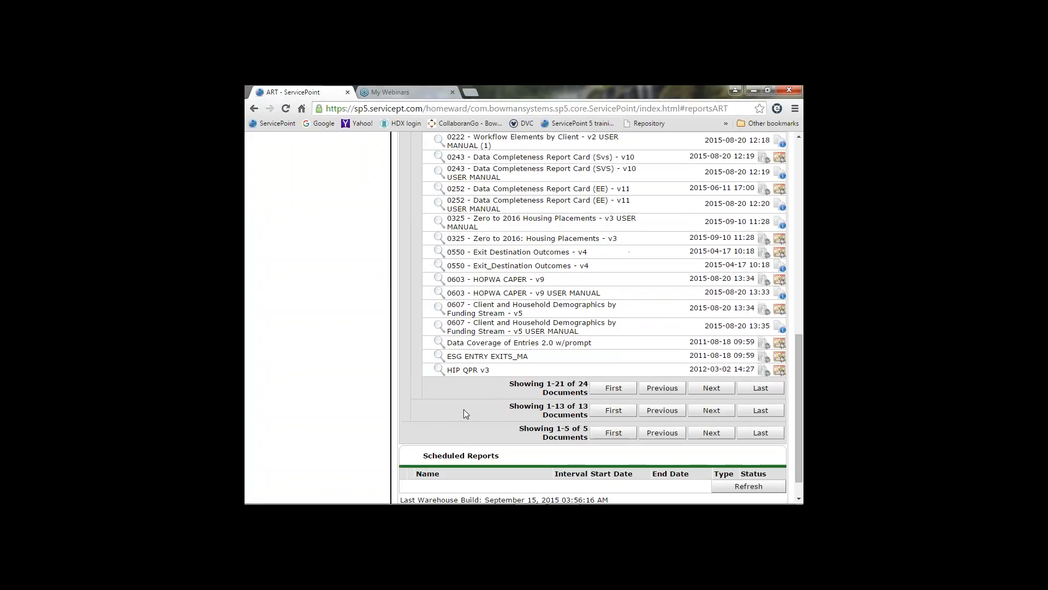
left_click(720, 388)
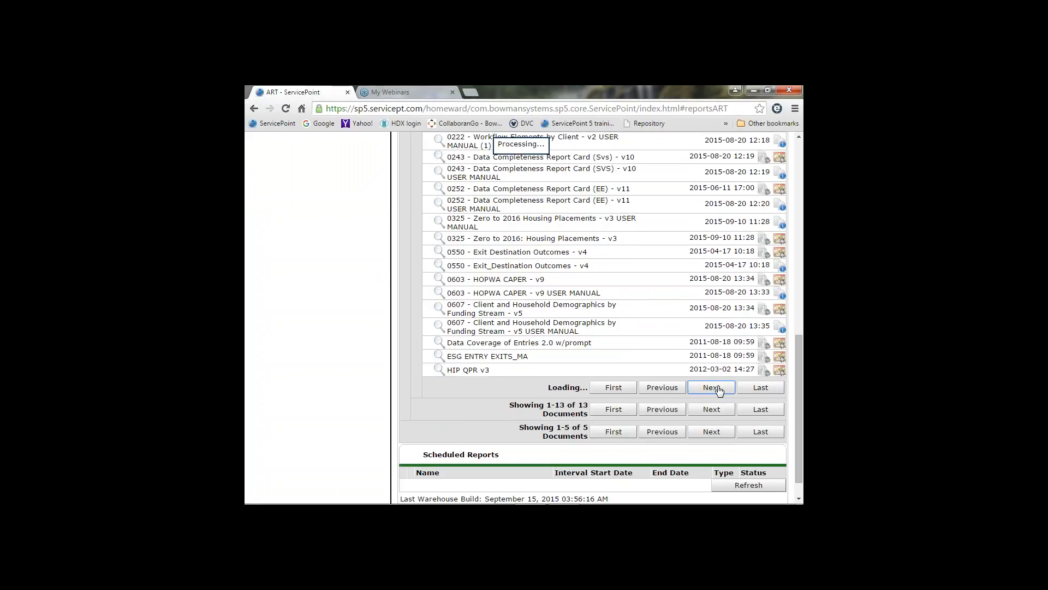
scroll(720, 391, "up", 3)
scroll(592, 317, "down", 3)
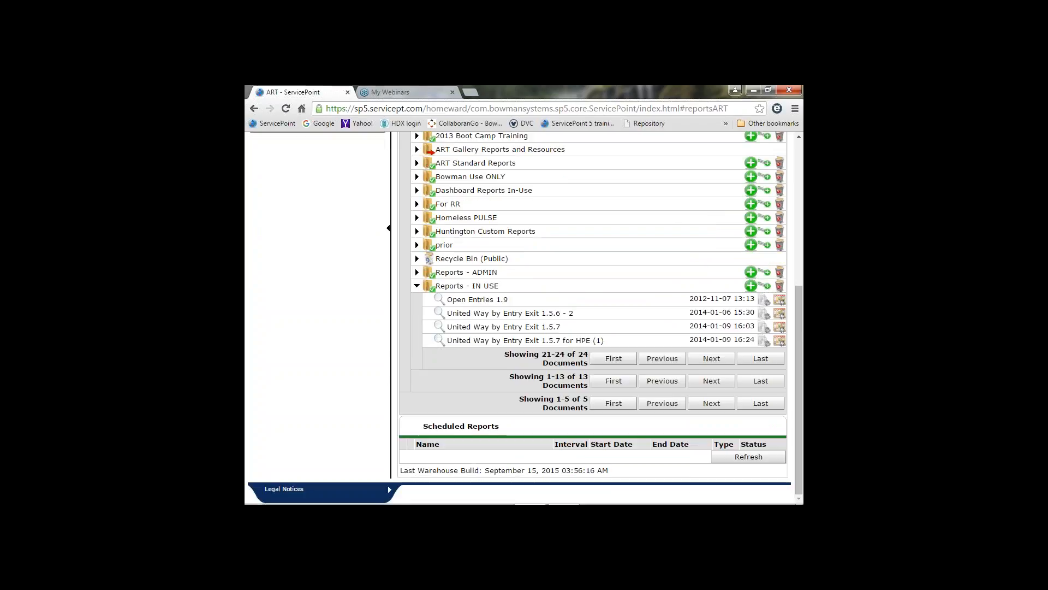
left_click(661, 361)
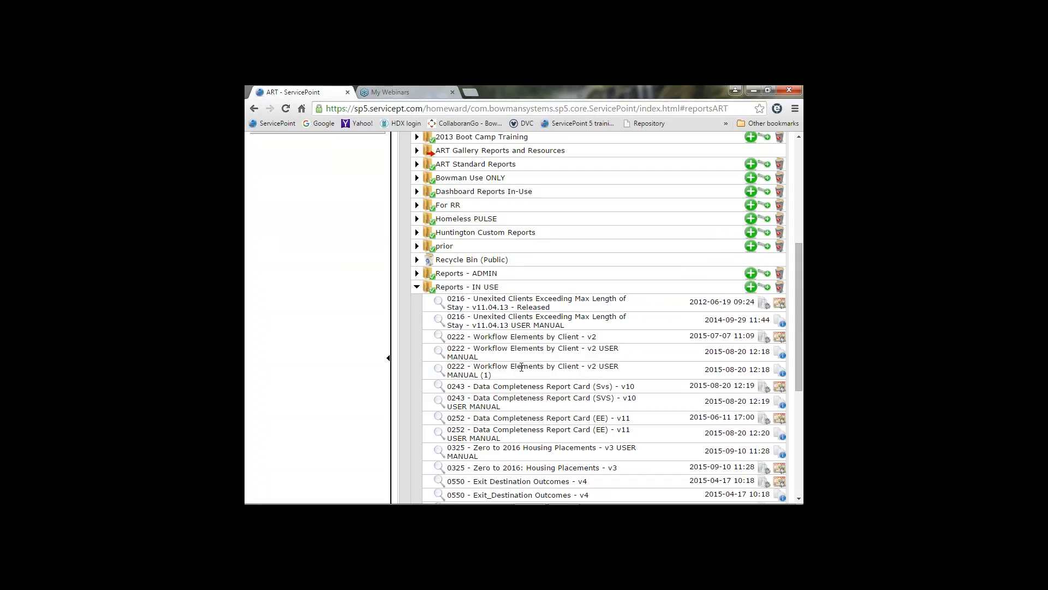
scroll(521, 366, "down", 4)
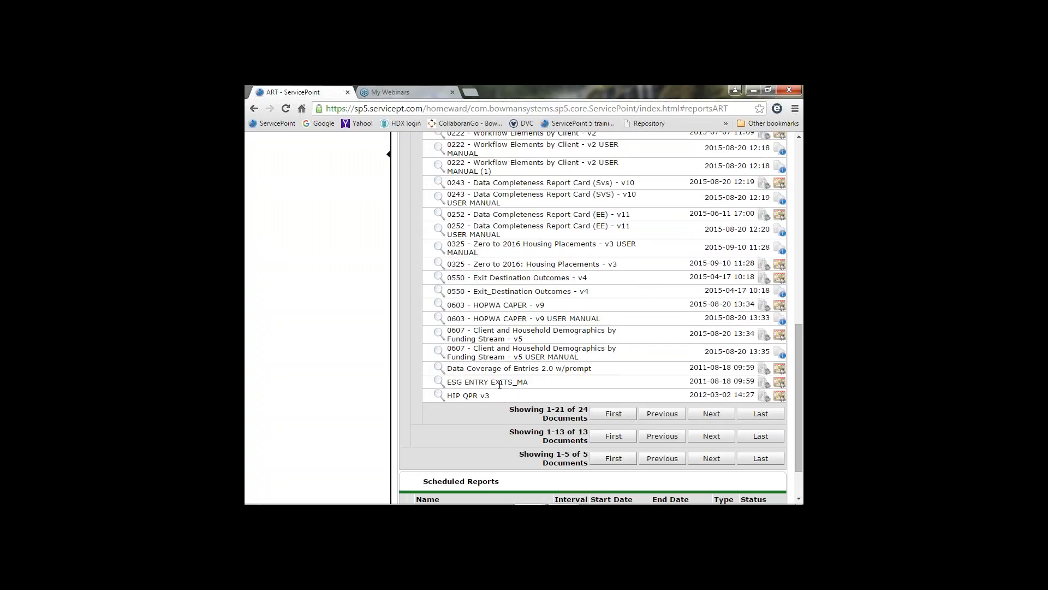
Step: Open the 0252 - Data Completeness Report Card (EE) - v11 report from the Reports - IN USE folder
scroll(500, 383, "up", 1)
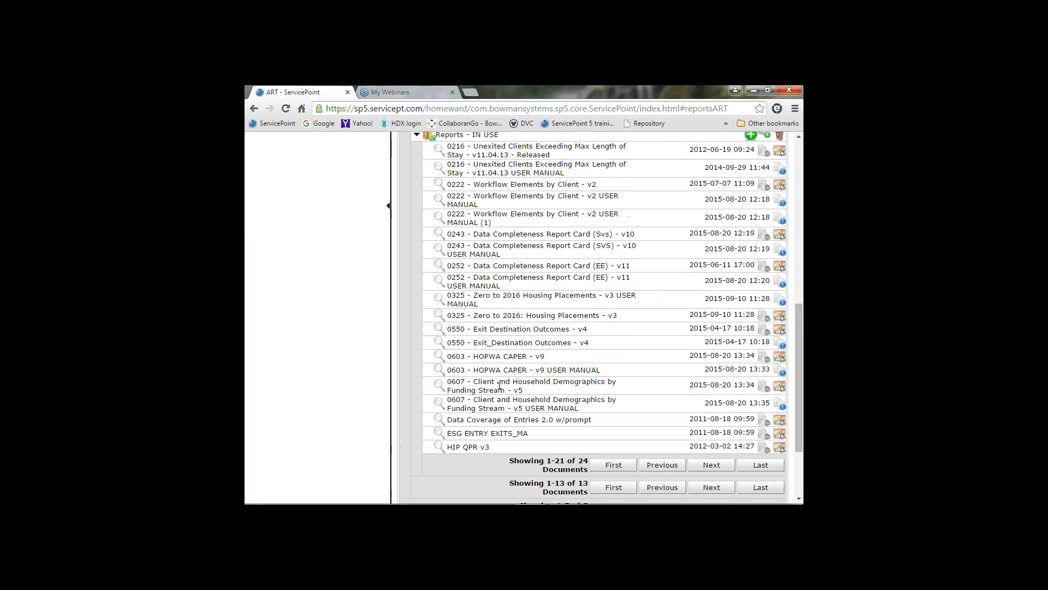
scroll(500, 385, "up", 1)
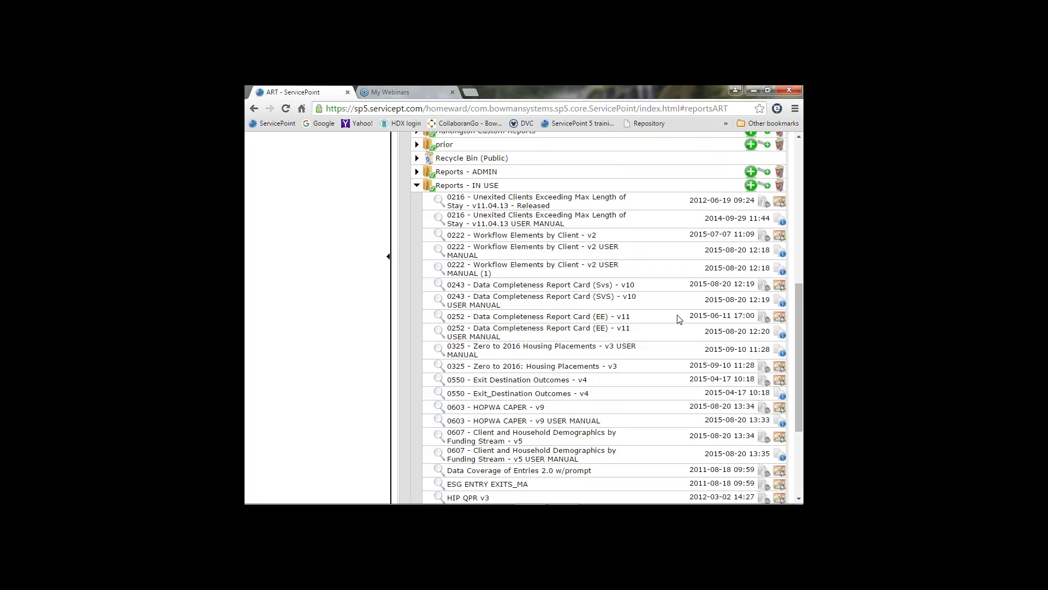
left_click(764, 318)
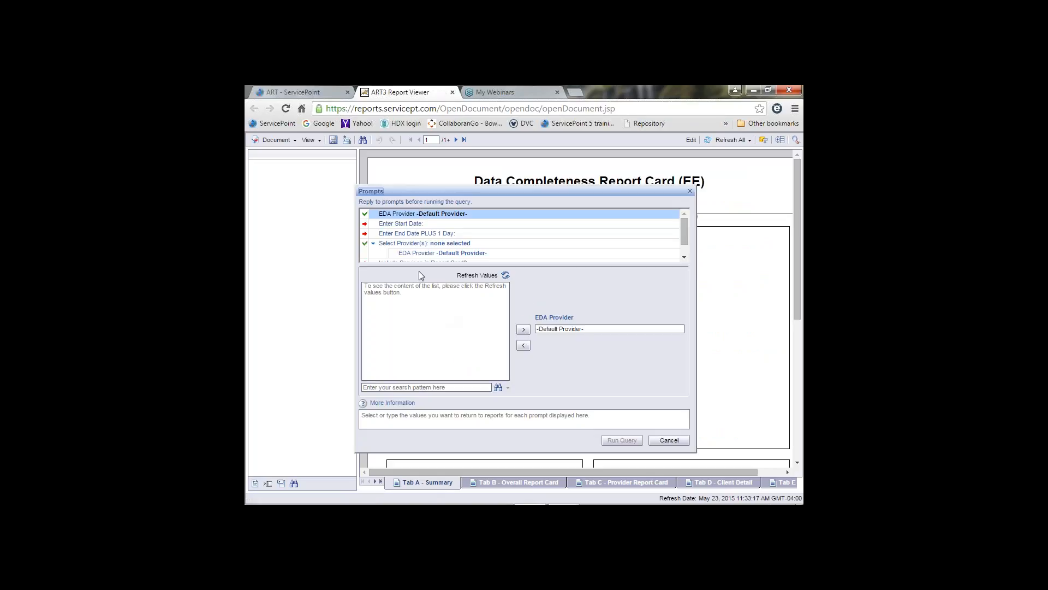
Step: Set the report's start date prompt to 1/1/2015
left_click(408, 225)
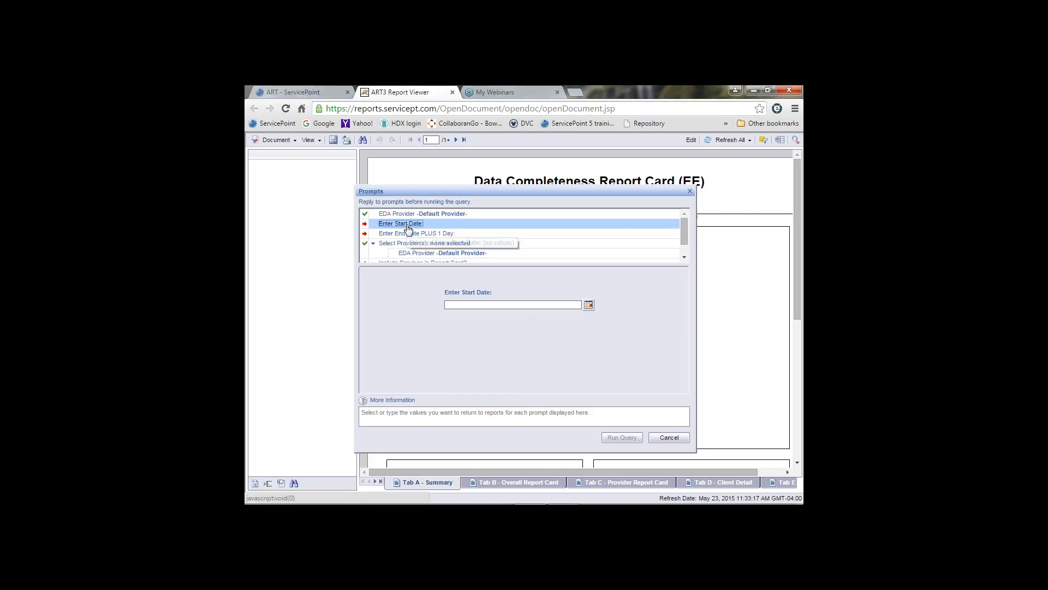
left_click(589, 305)
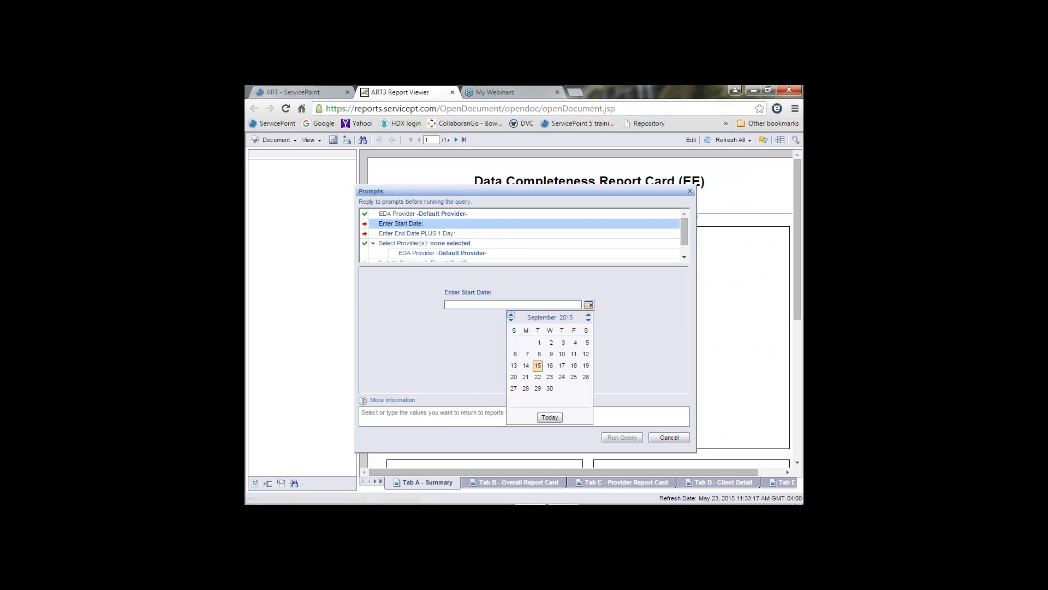
left_click(511, 321)
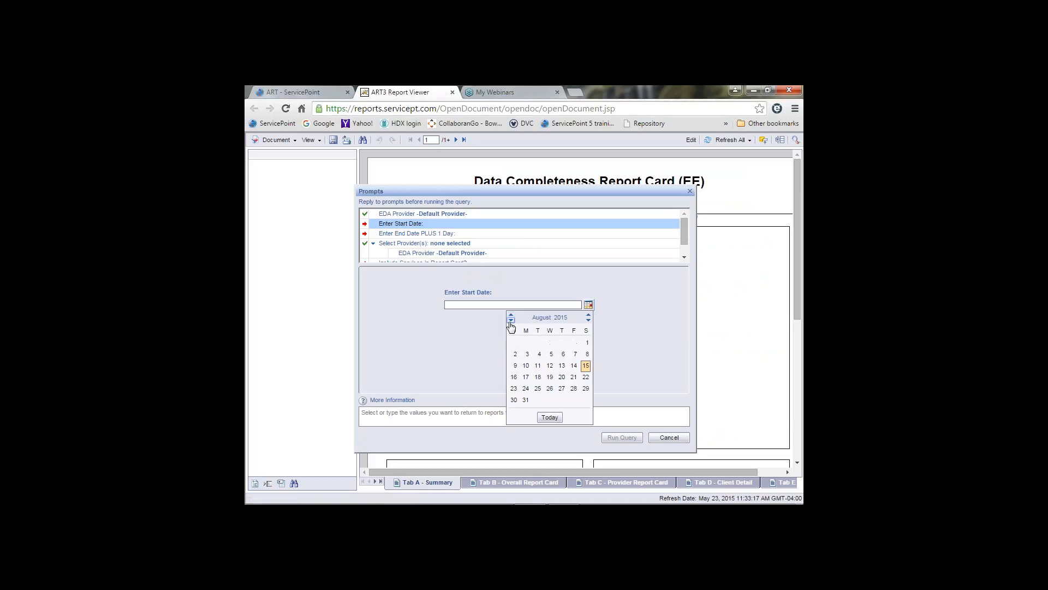
left_click(511, 321)
left_click(511, 321)
left_click(511, 321)
left_click(511, 321)
left_click(511, 321)
left_click(511, 320)
left_click(511, 320)
left_click(563, 342)
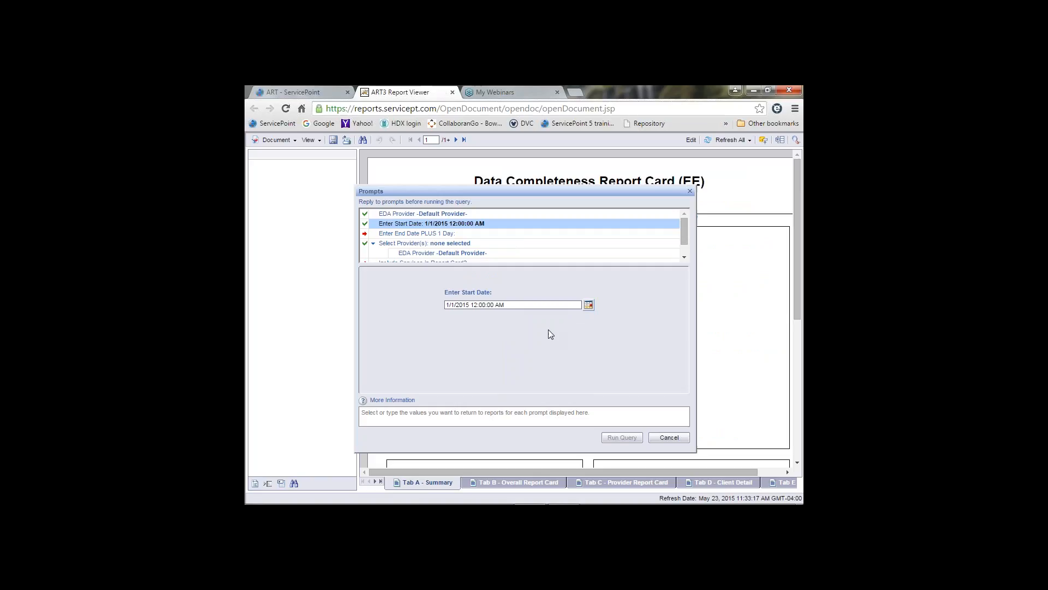
Step: Set the End Date PLUS 1 Day prompt to 9/1/2015
left_click(452, 235)
left_click(589, 305)
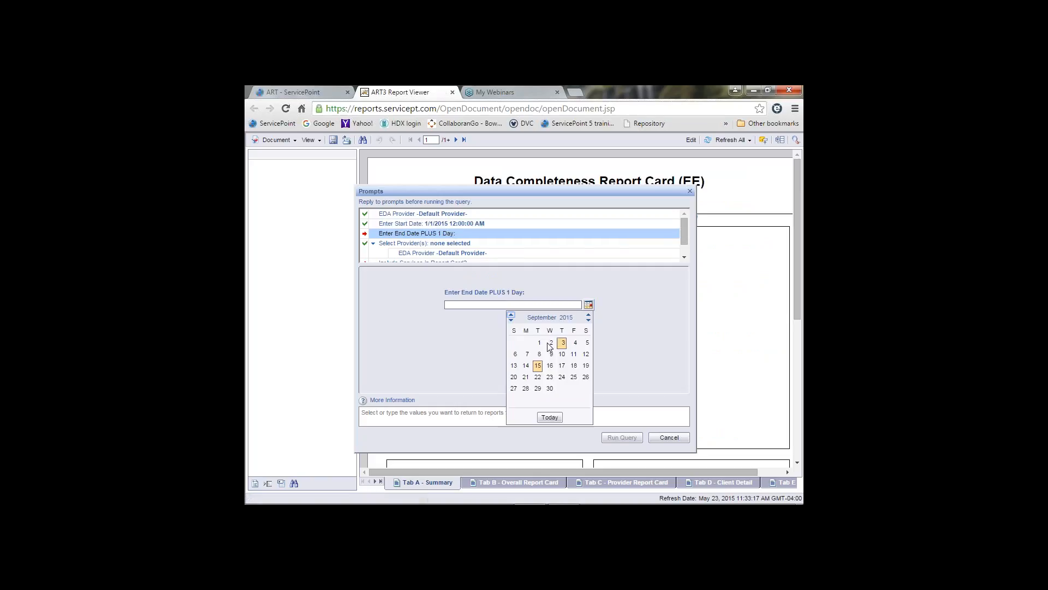
left_click(541, 344)
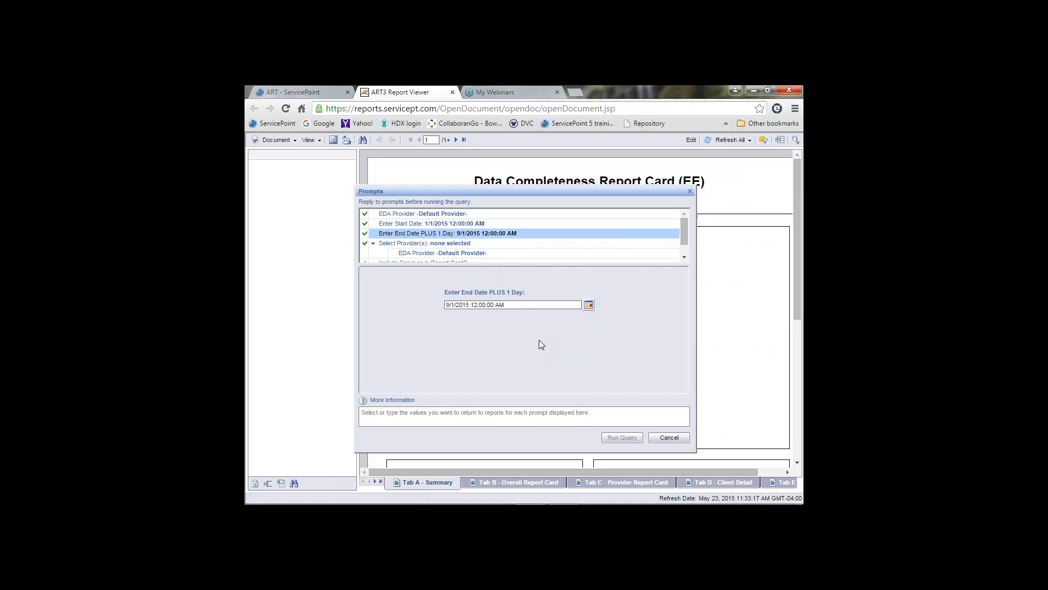
Step: Search the provider values for "homeward" and add Homeward(2) to the selected providers
left_click(455, 244)
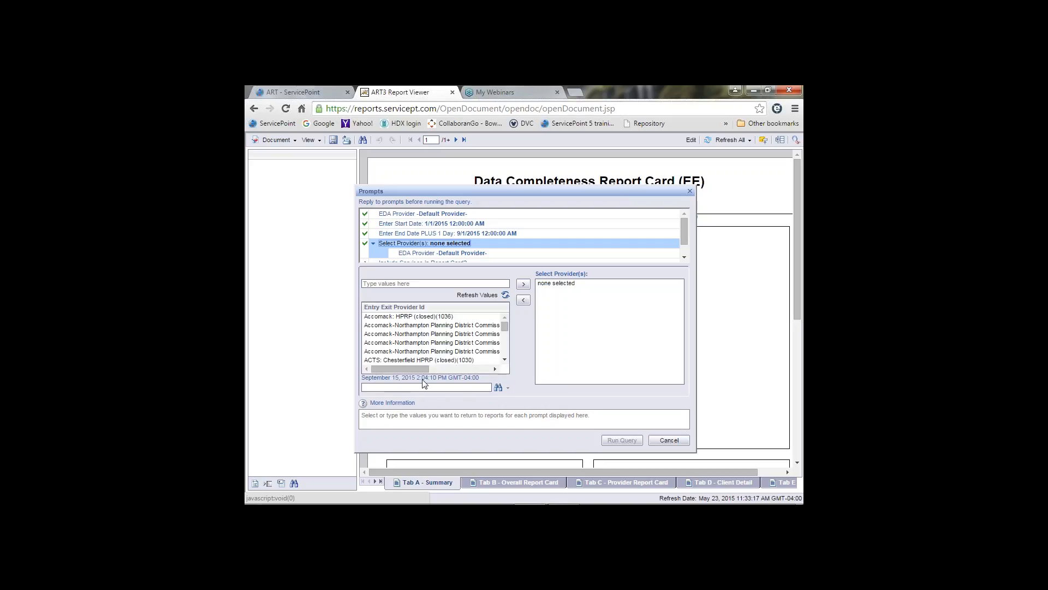
left_click(424, 387)
type("homeward")
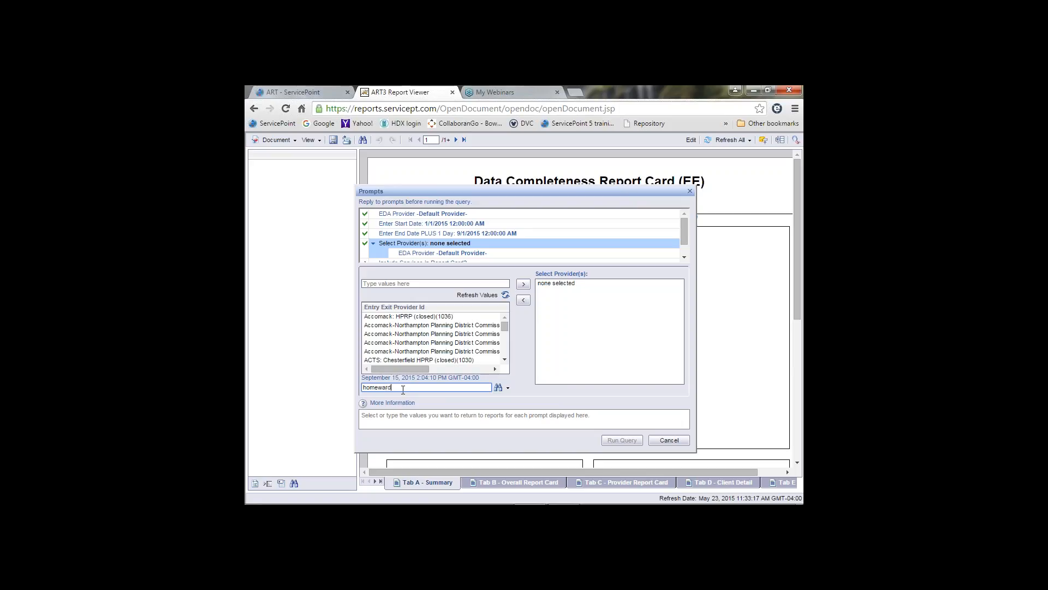
key("Return")
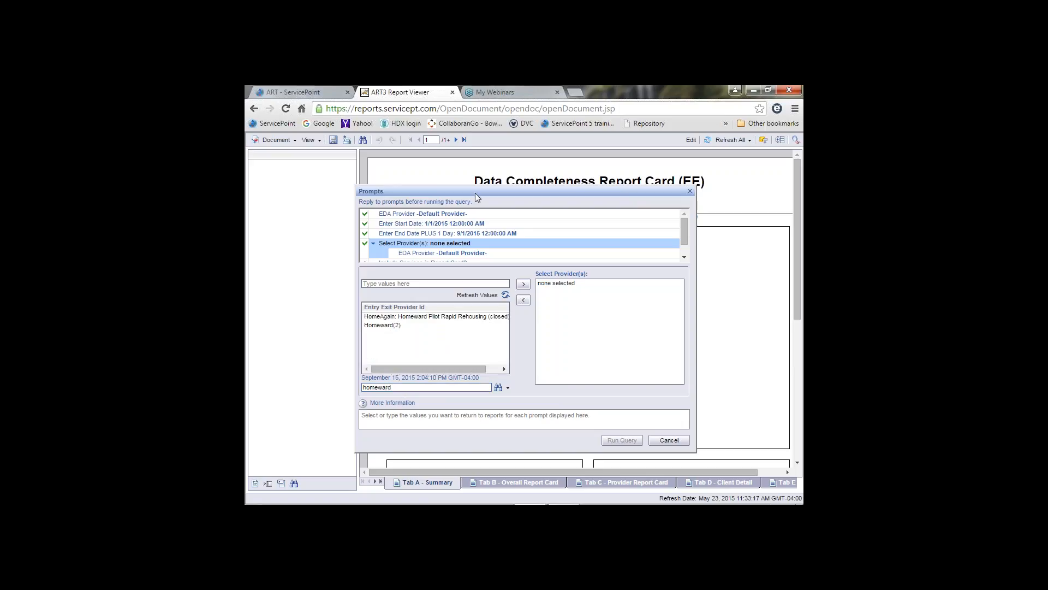
double_click(383, 326)
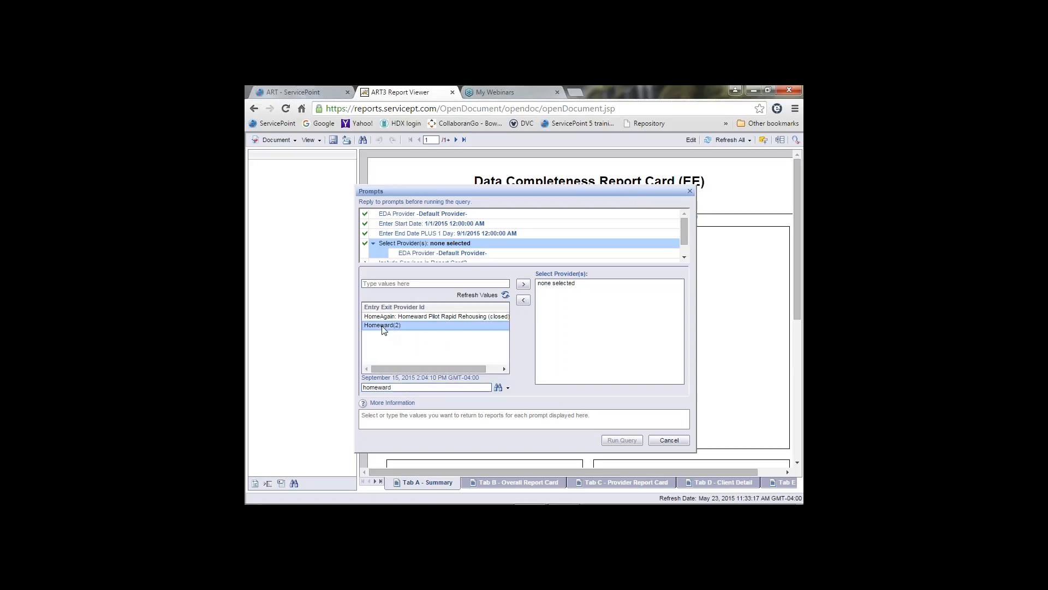
Step: Answer Yes to including services in the report card, and run the query, dismissing the data retrieval notice
left_click(686, 257)
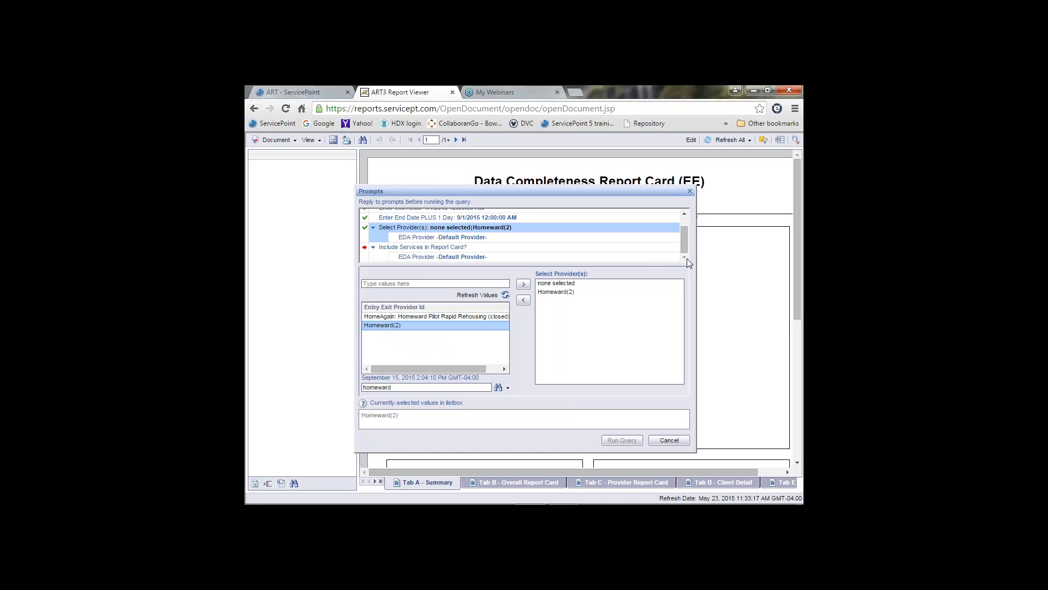
left_click(423, 247)
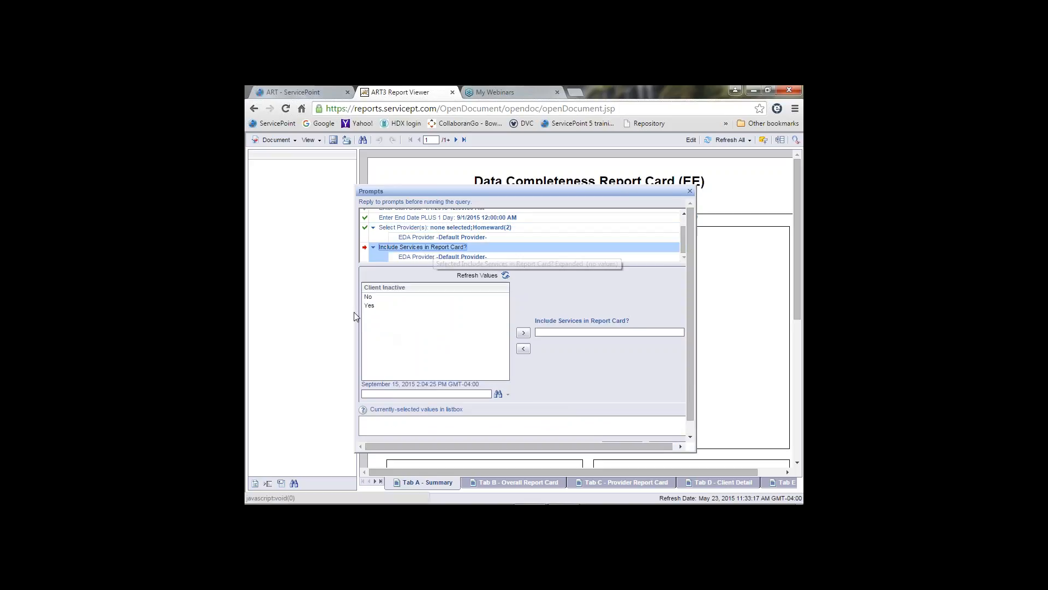
double_click(370, 305)
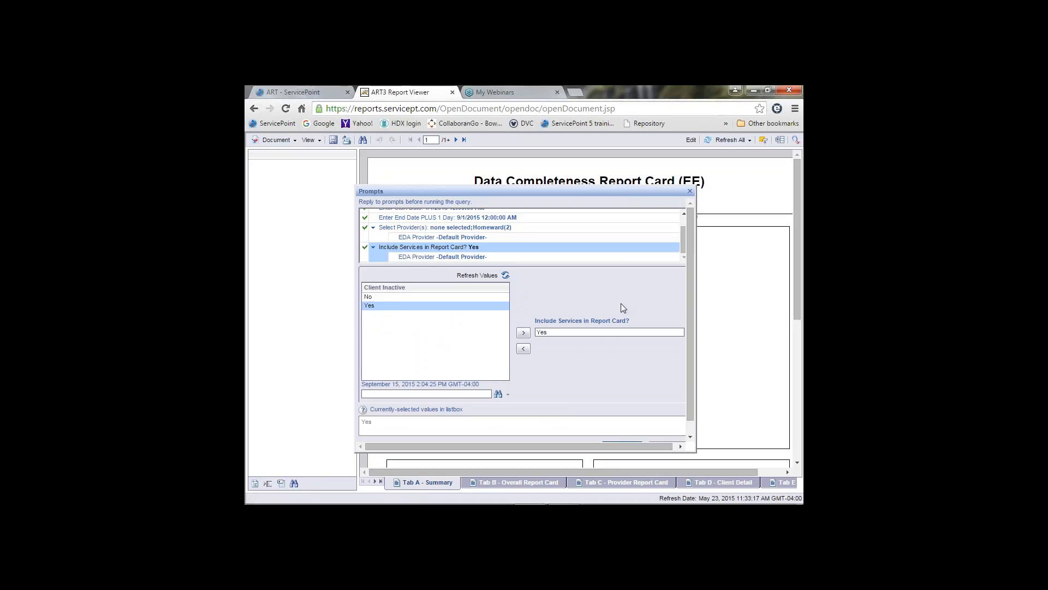
left_click(624, 434)
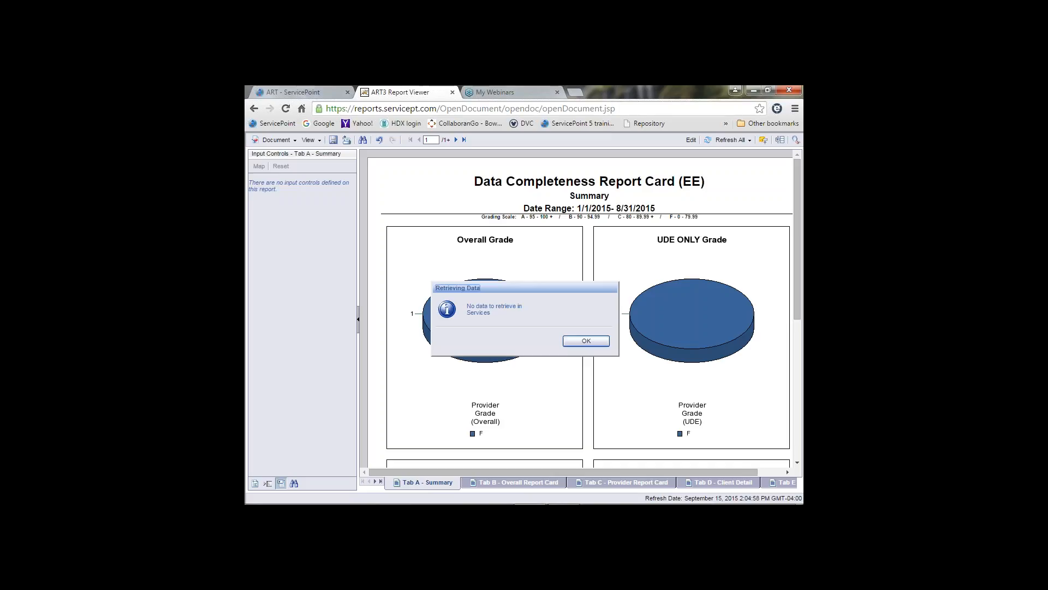
left_click(585, 341)
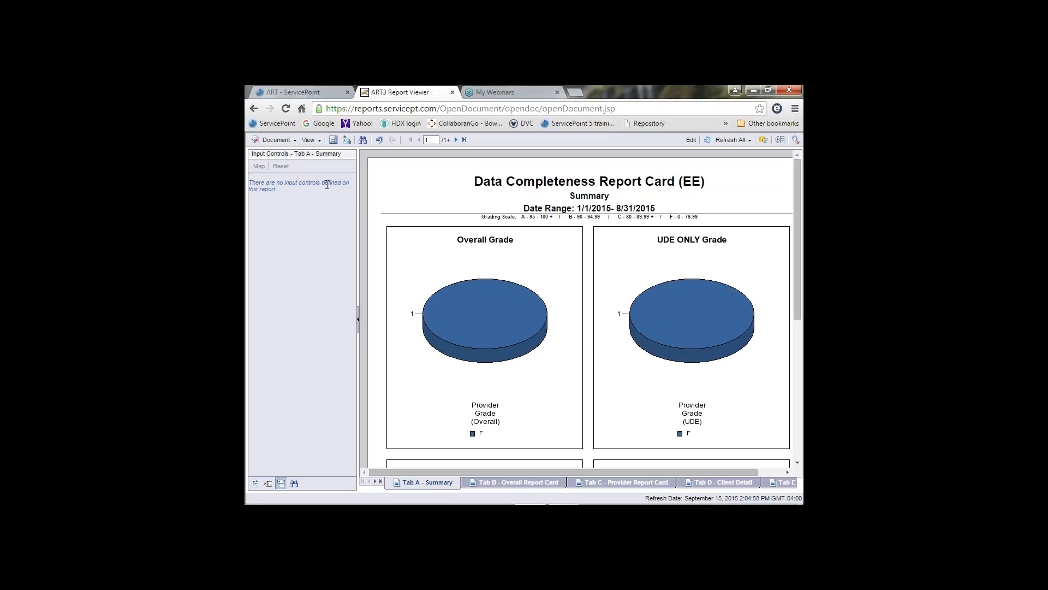
Step: Save the Data Completeness Report Card document to the computer as an Excel file and open the download in Excel
left_click(296, 141)
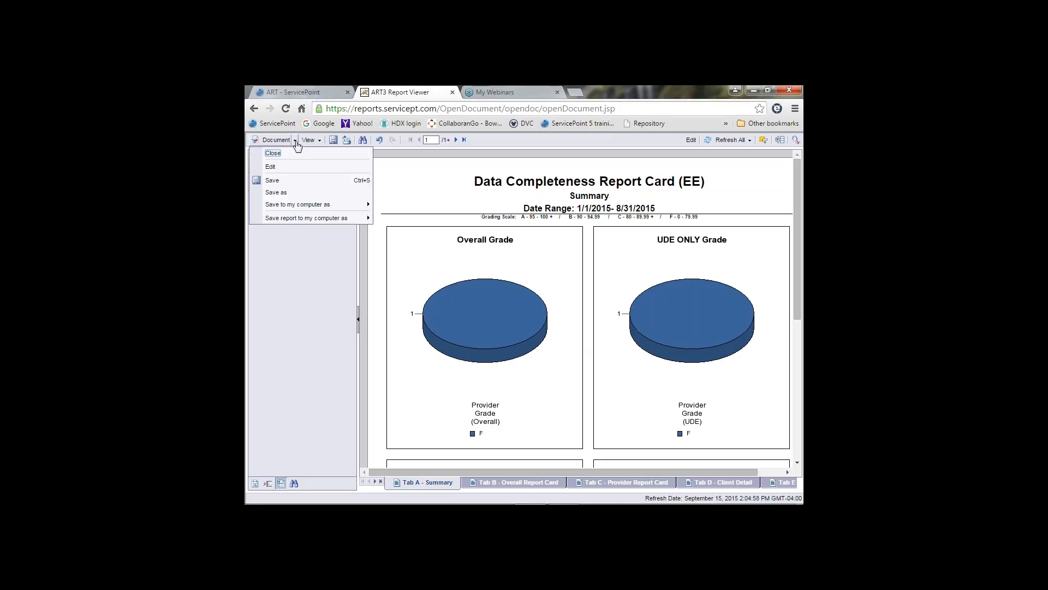
mouse_move(306, 206)
left_click(397, 205)
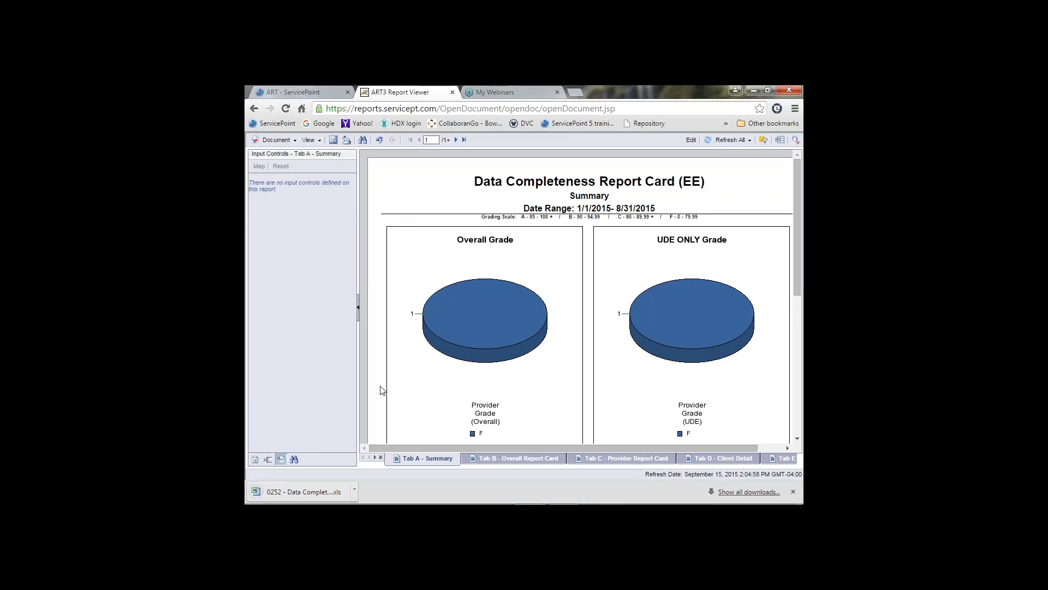
left_click(295, 492)
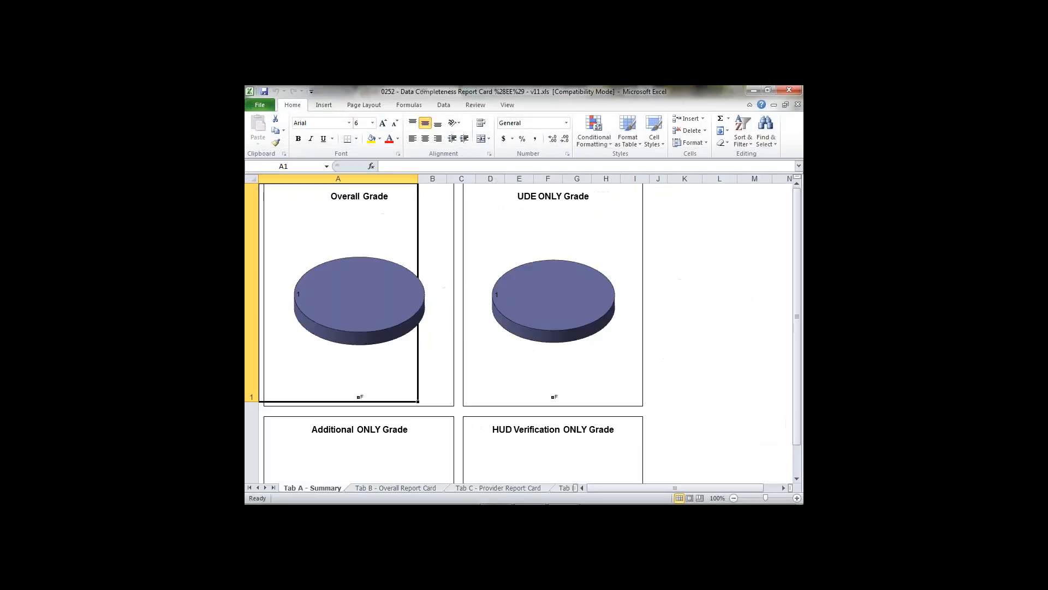
Step: Look through the exported workbook's sheets from Tab B - Overall Report Card to Tab E - Additional Information
left_click(362, 489)
left_click(457, 490)
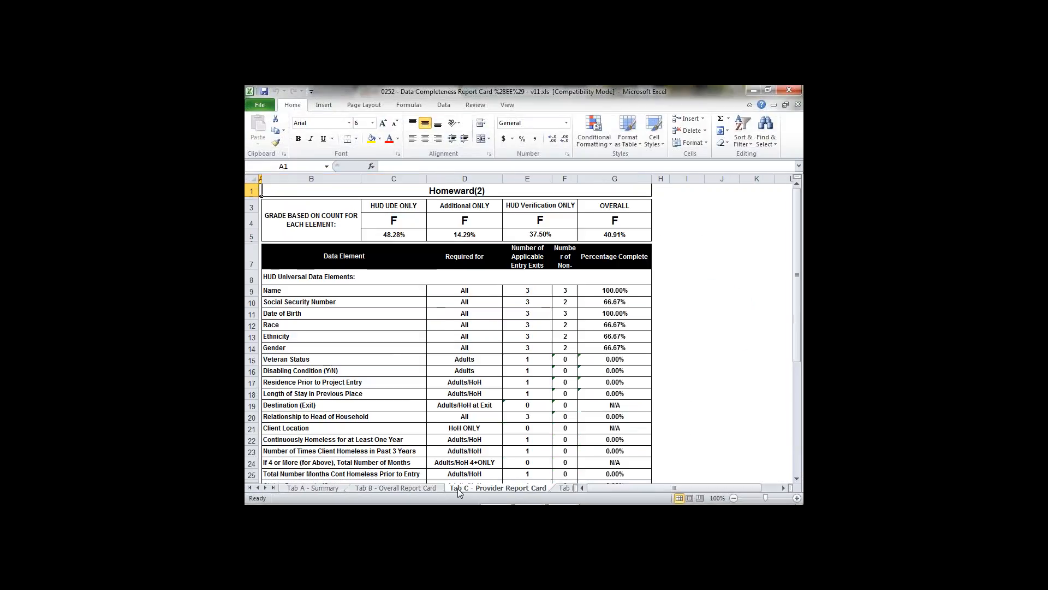
left_click(566, 488)
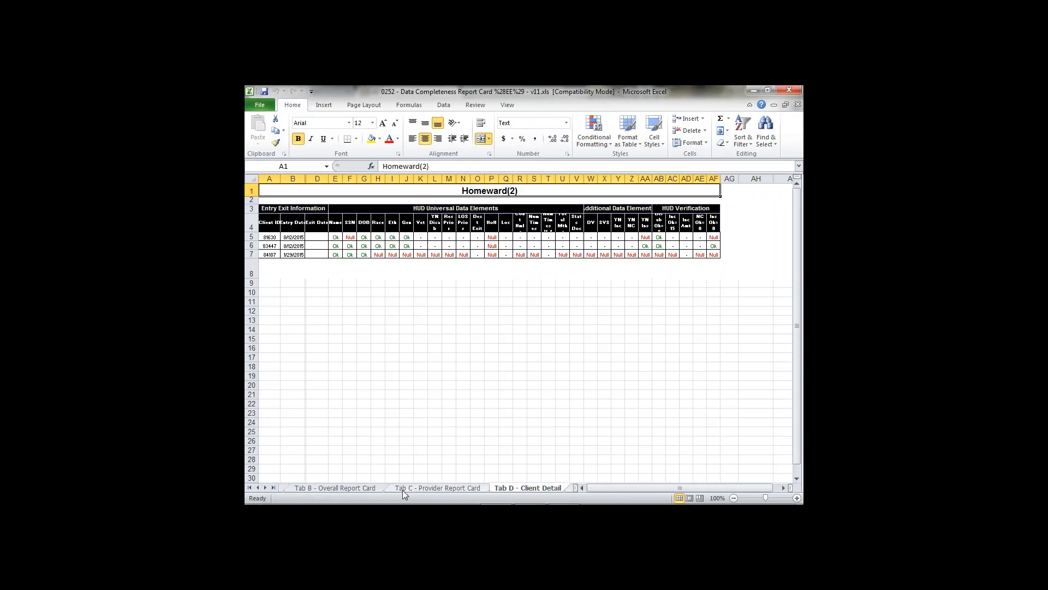
left_click(266, 478)
left_click(266, 488)
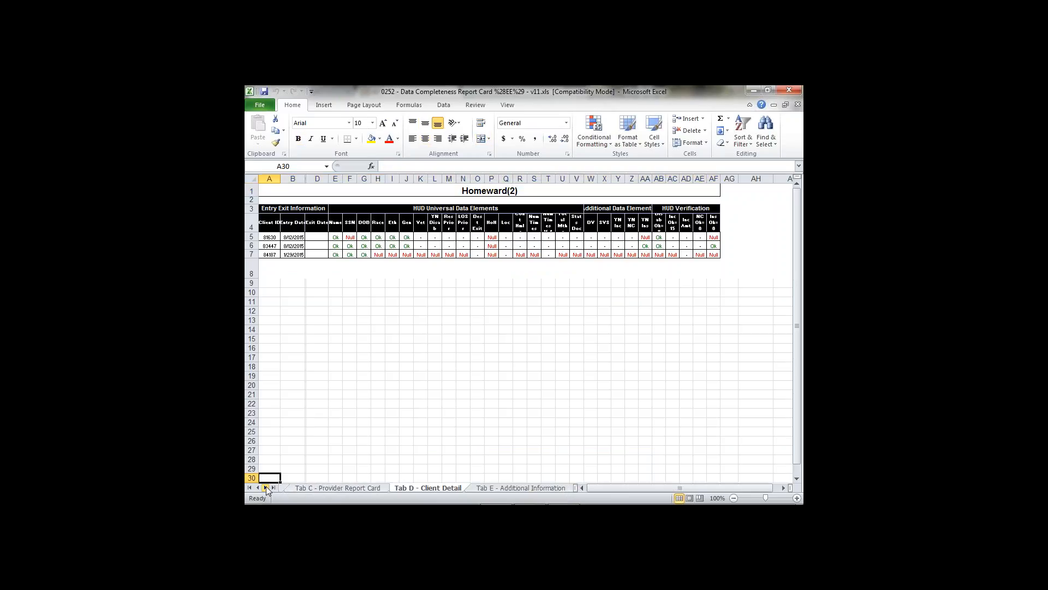
left_click(266, 488)
left_click(396, 489)
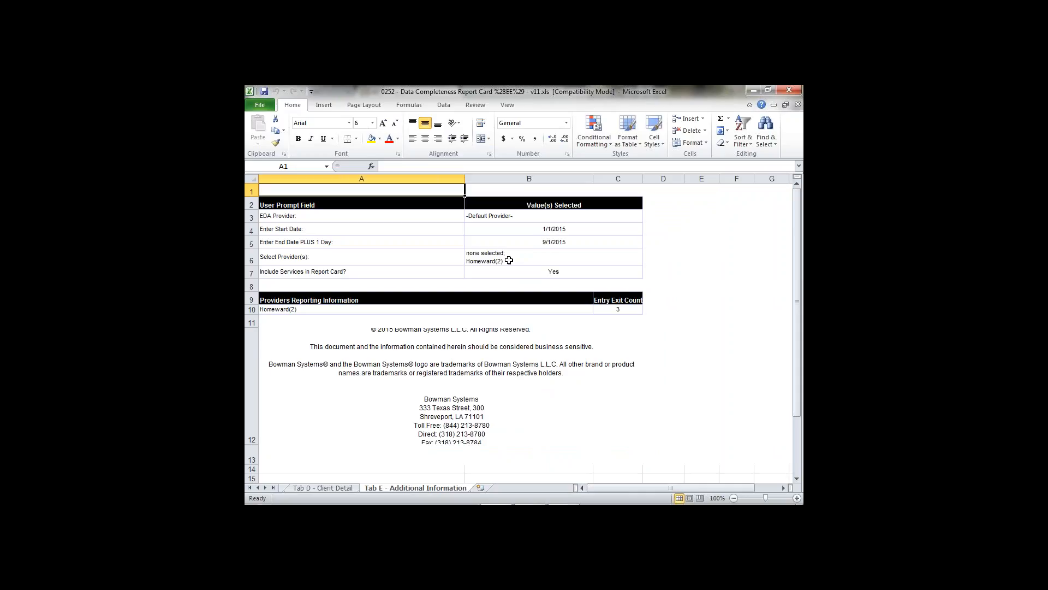
Step: Examine the client IDs on Tab D - Client Detail and compare them with the grades on Tab C - Provider Report Card
left_click(320, 489)
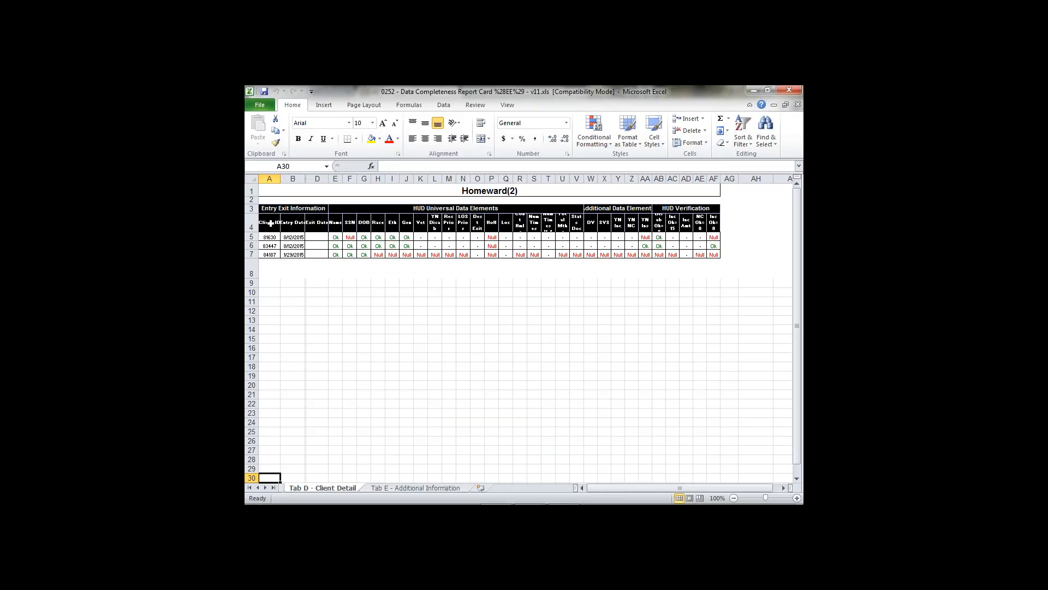
left_click_drag(270, 237, 273, 255)
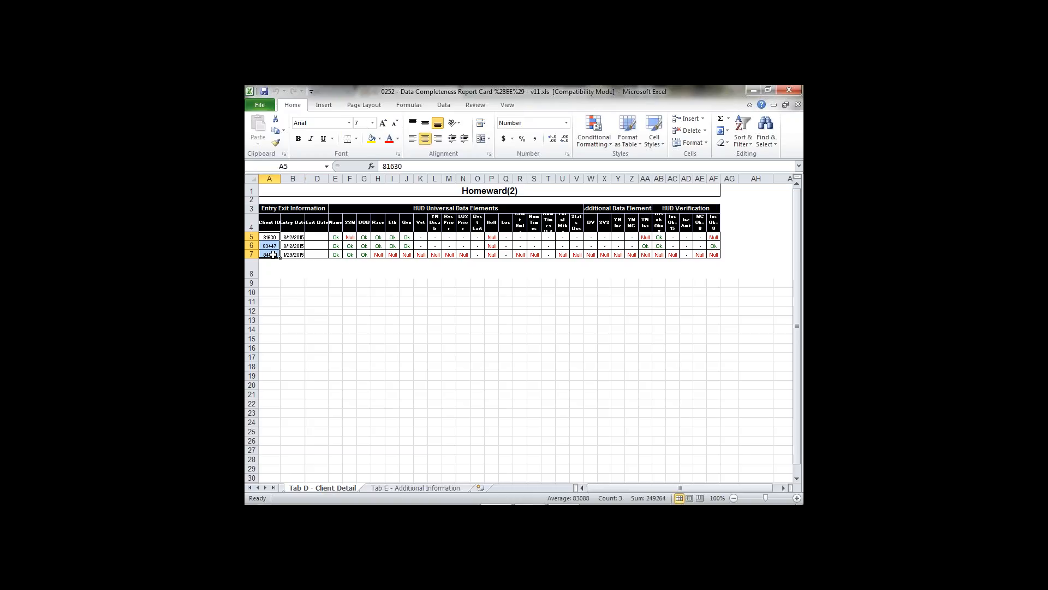
left_click(313, 311)
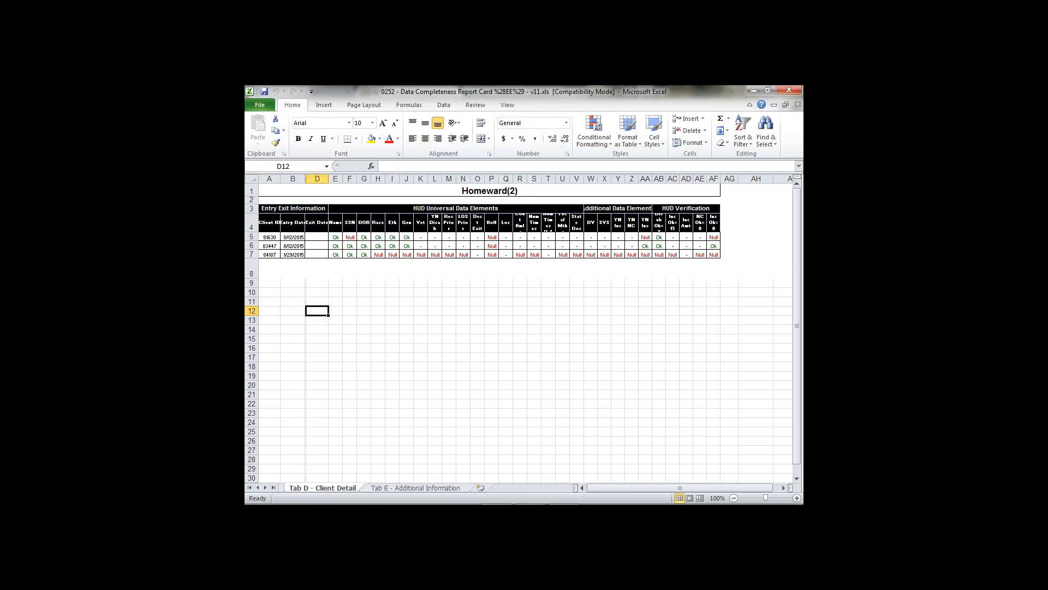
left_click(249, 488)
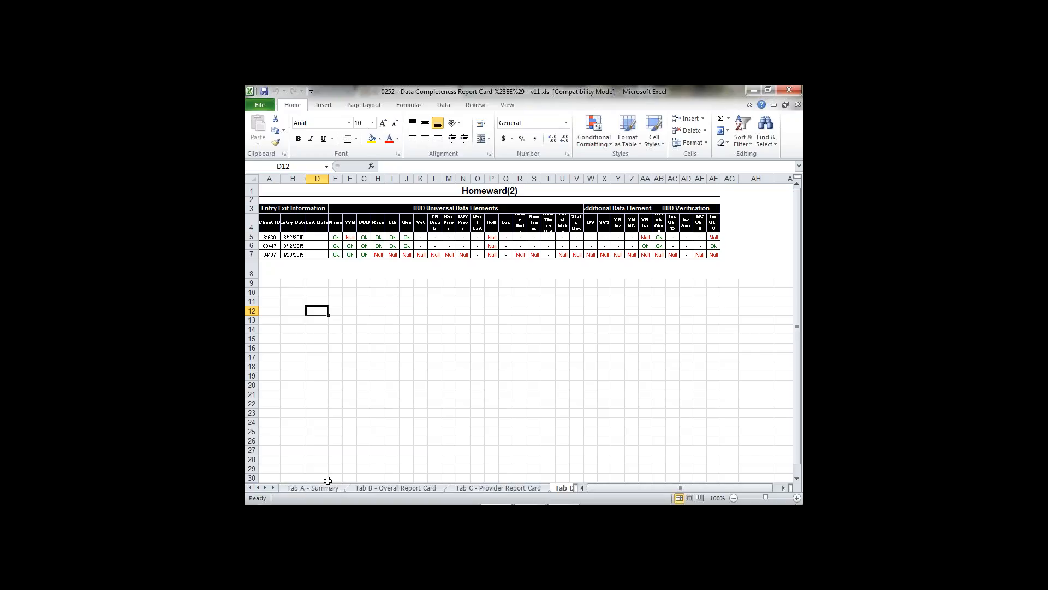
left_click(478, 490)
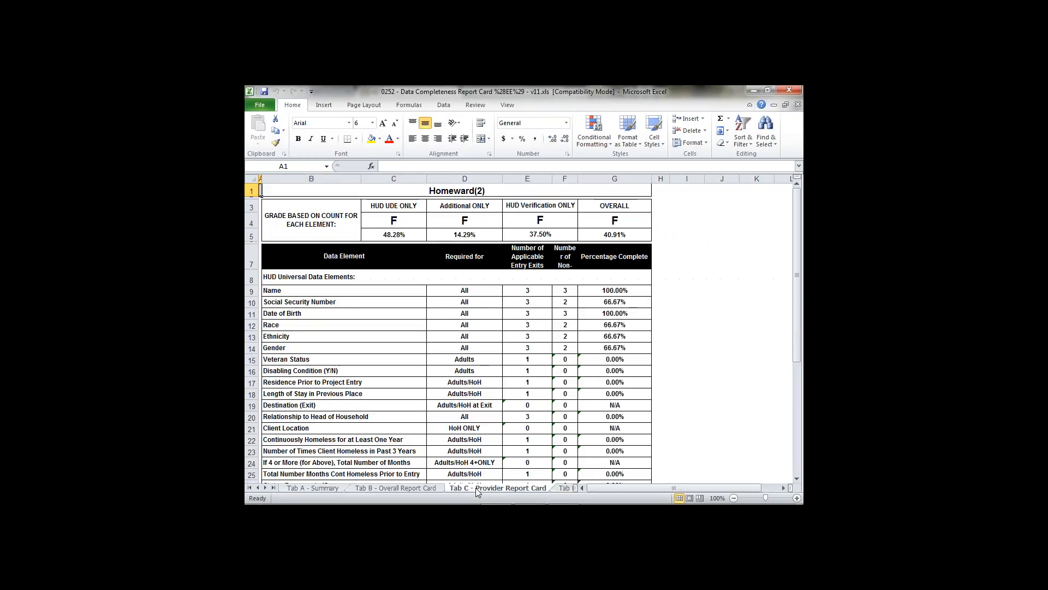
left_click(559, 489)
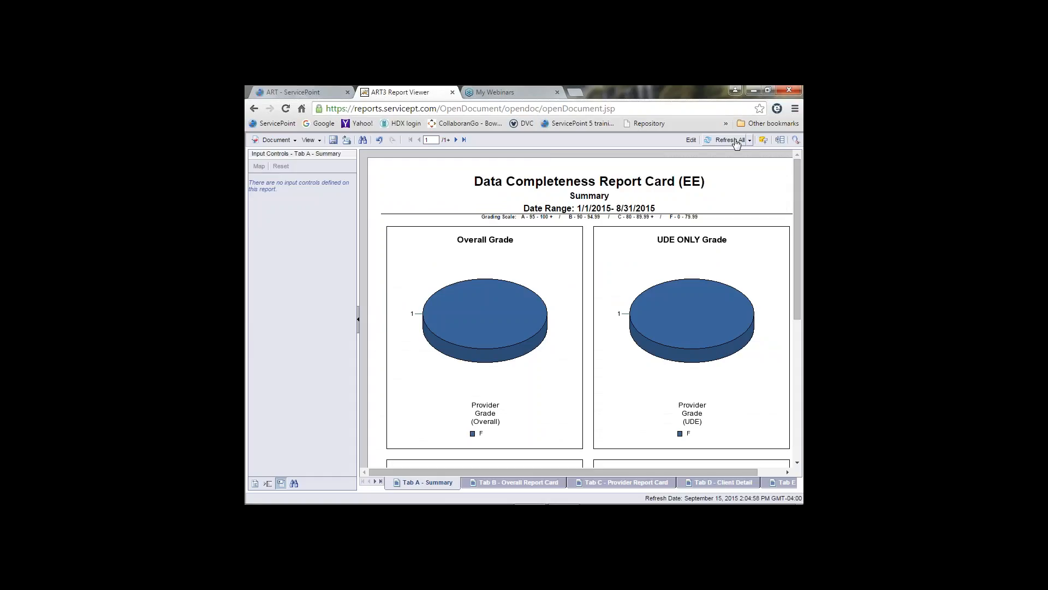
Step: Switch back to the ART report viewer and refresh the report, replacing Homeward(2) with Accomack-Northampton Planning District Commission: Prevention DHCD(1236) in the provider prompt
left_click(735, 140)
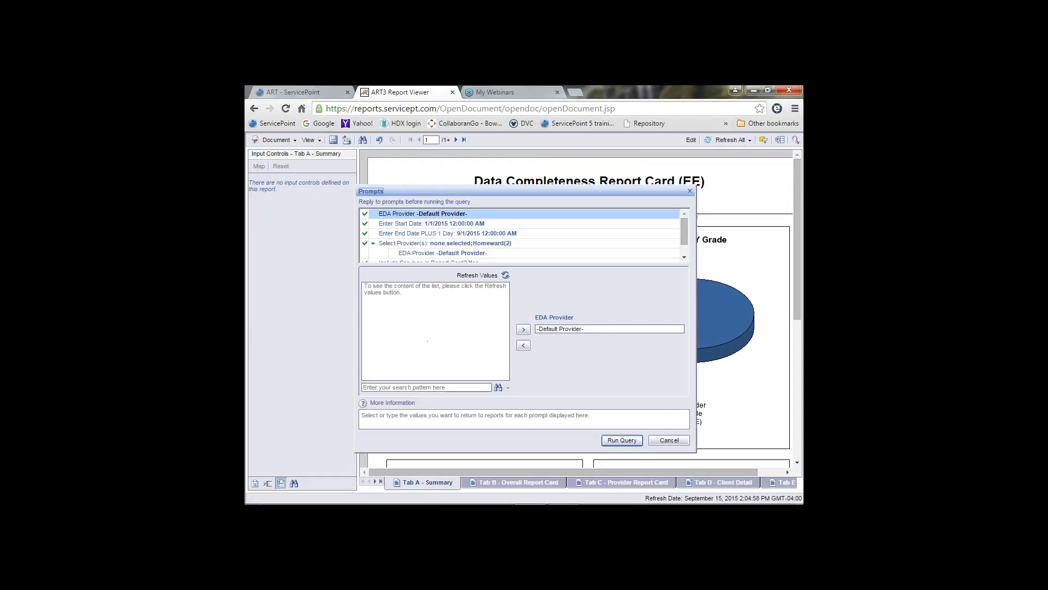
left_click(476, 244)
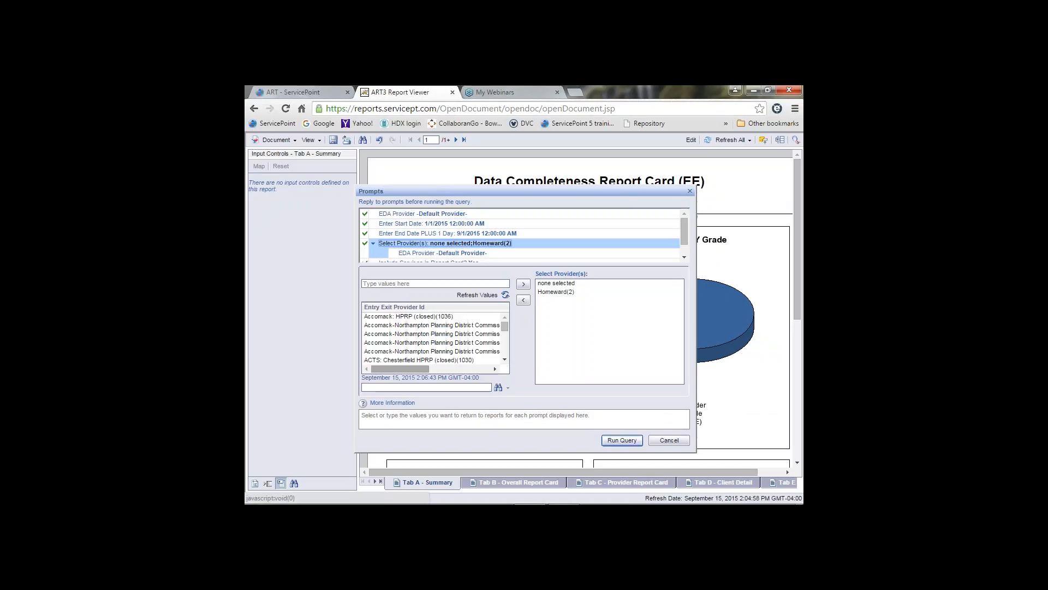
double_click(386, 342)
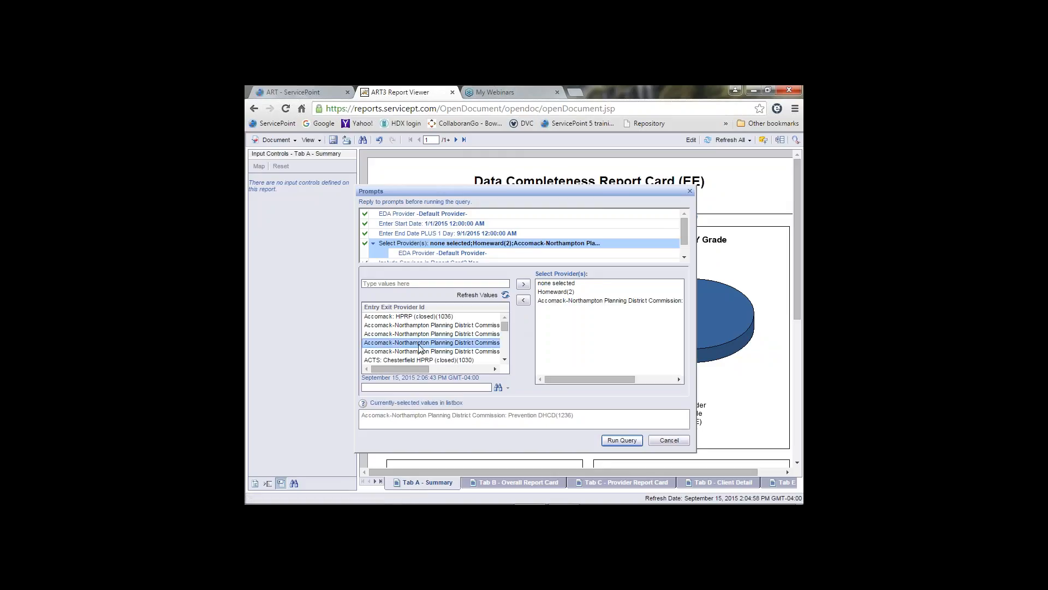
double_click(552, 293)
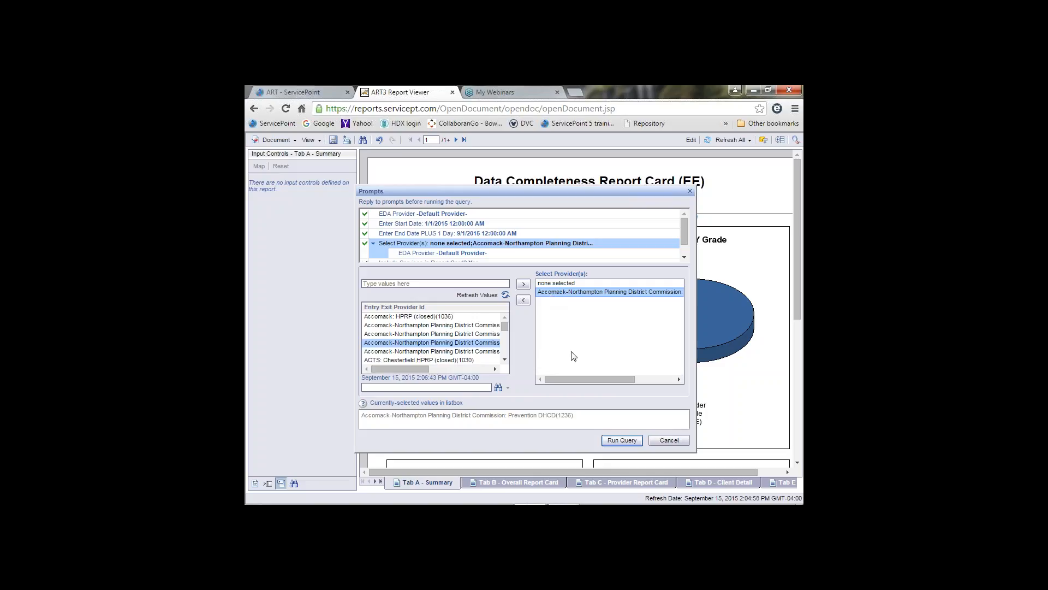
Step: Run the report card query for the chosen provider, and save the document to the computer as an Excel file opened in Excel
left_click(618, 440)
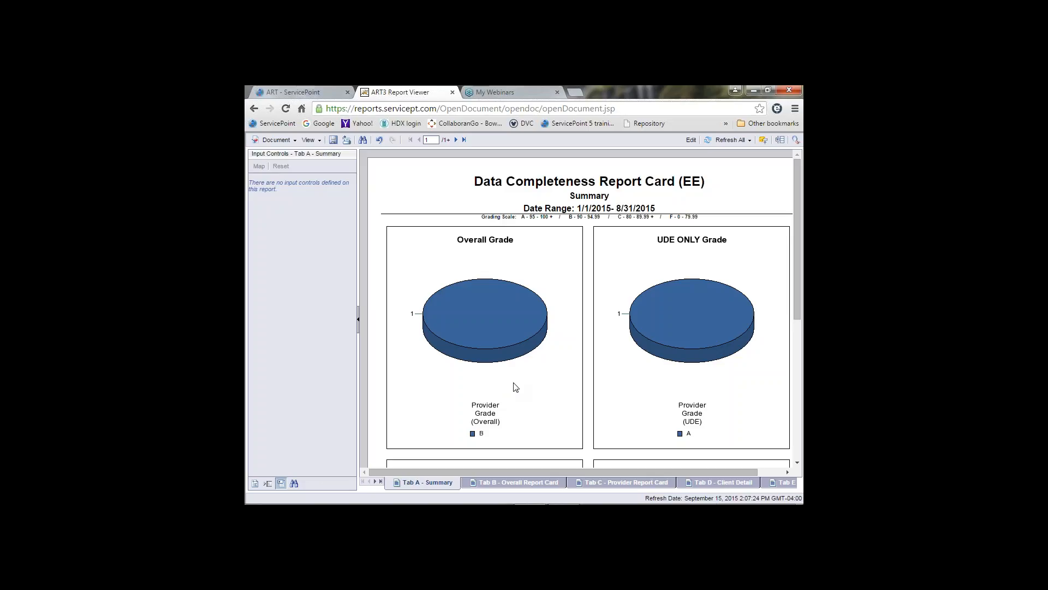
left_click(295, 139)
mouse_move(304, 204)
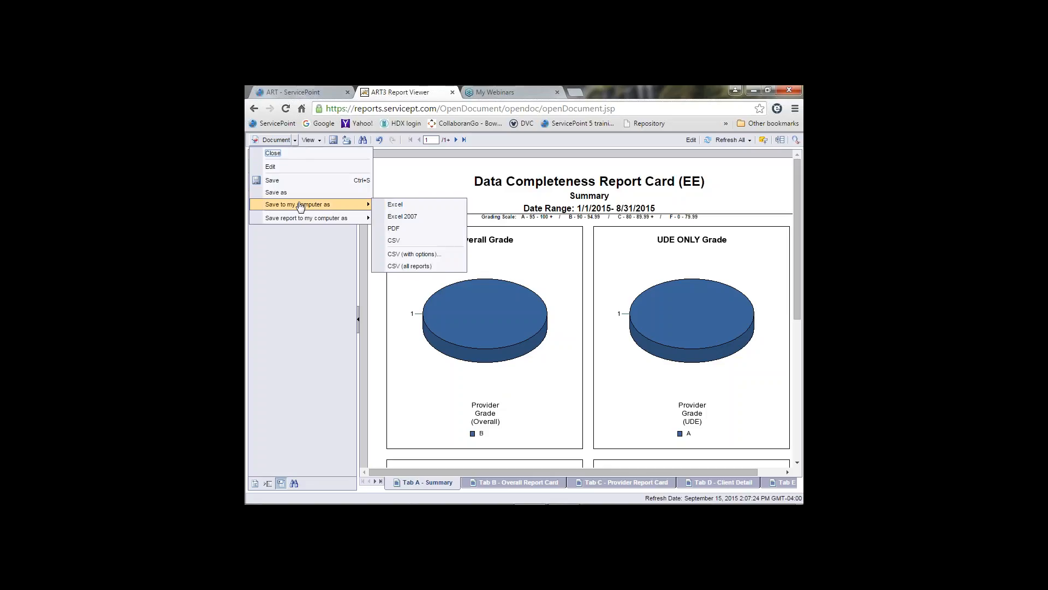
left_click(378, 205)
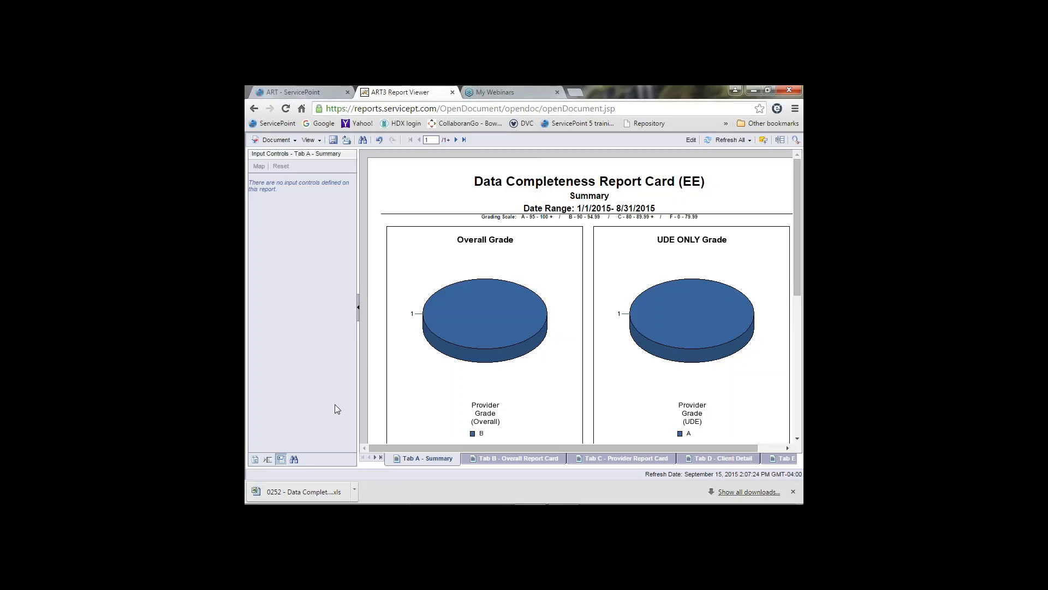
left_click(295, 494)
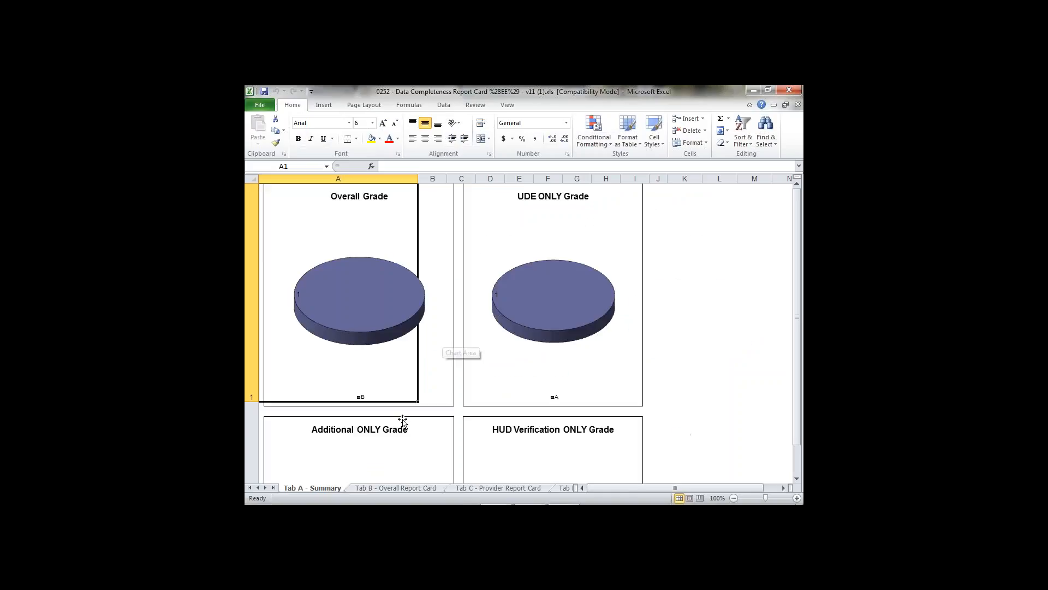
Step: Review the exported workbook's provider grades, client detail and additional information on Tab C, Tab D - Client Detail and Tab E - Additional Information
left_click(500, 488)
left_click(563, 488)
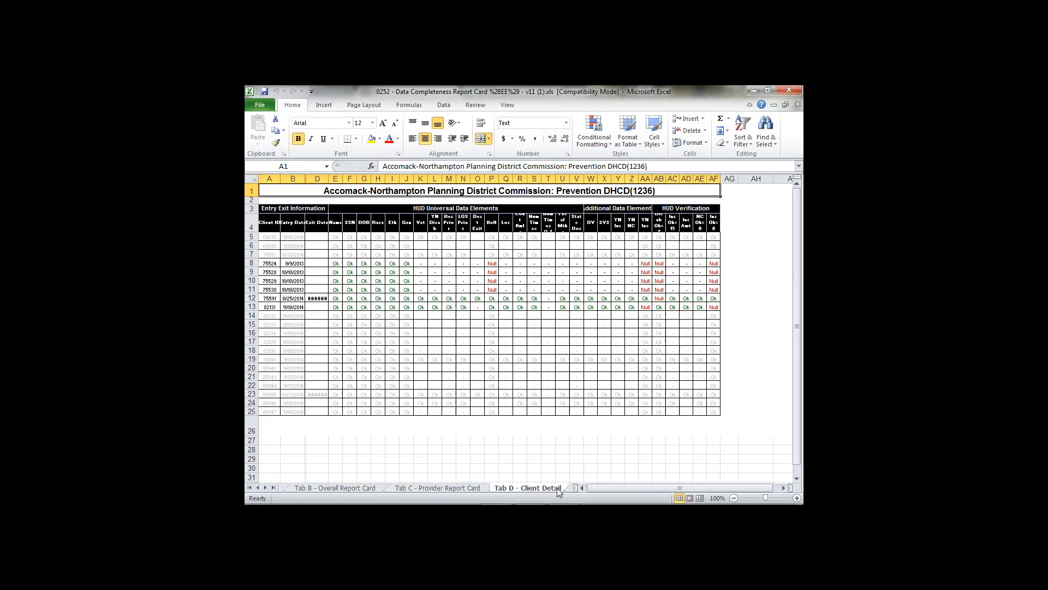
left_click(568, 489)
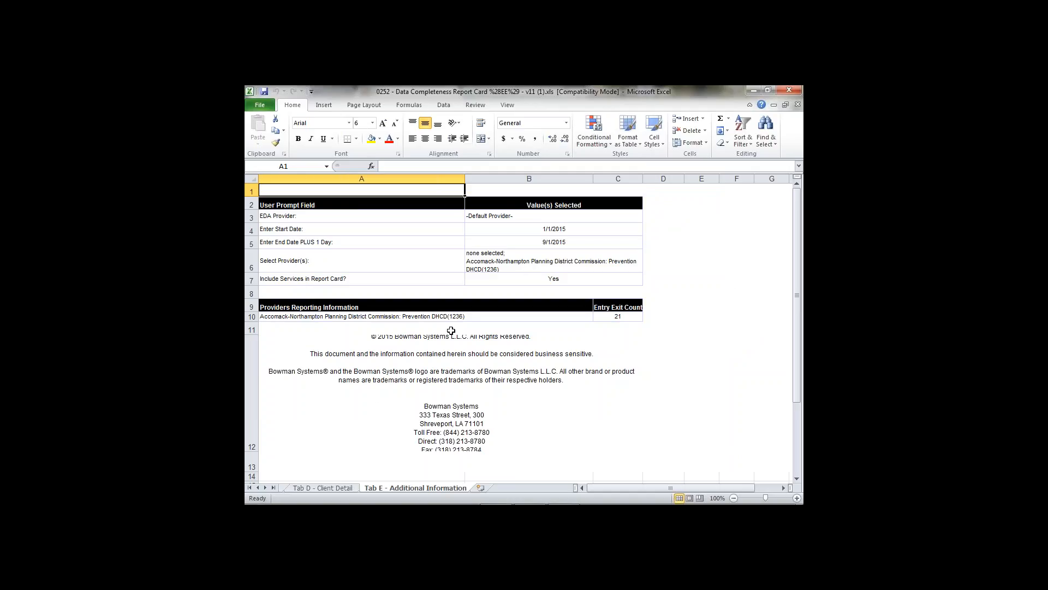
left_click(328, 487)
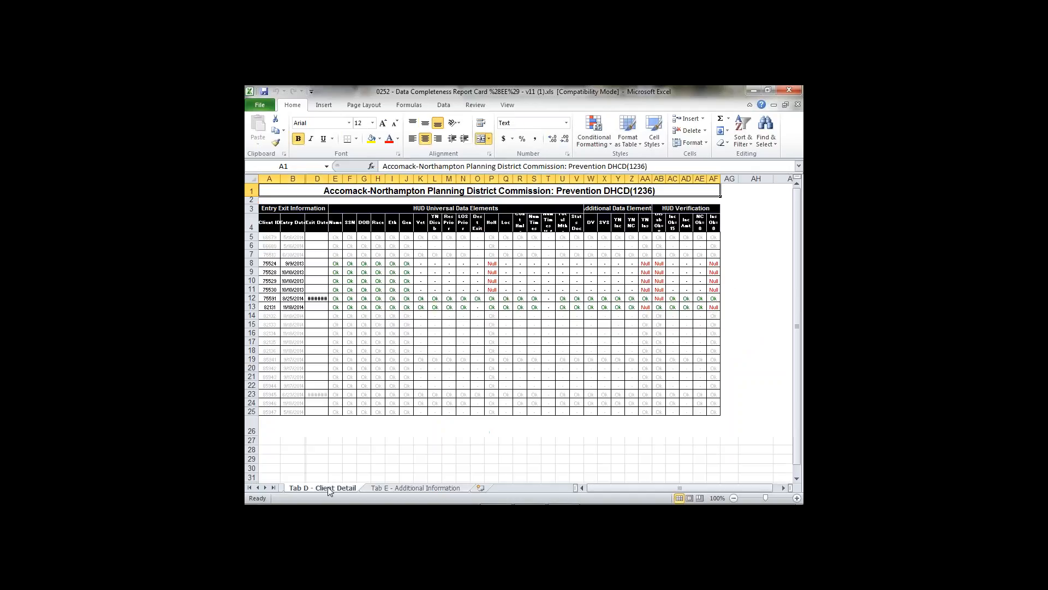
left_click(384, 488)
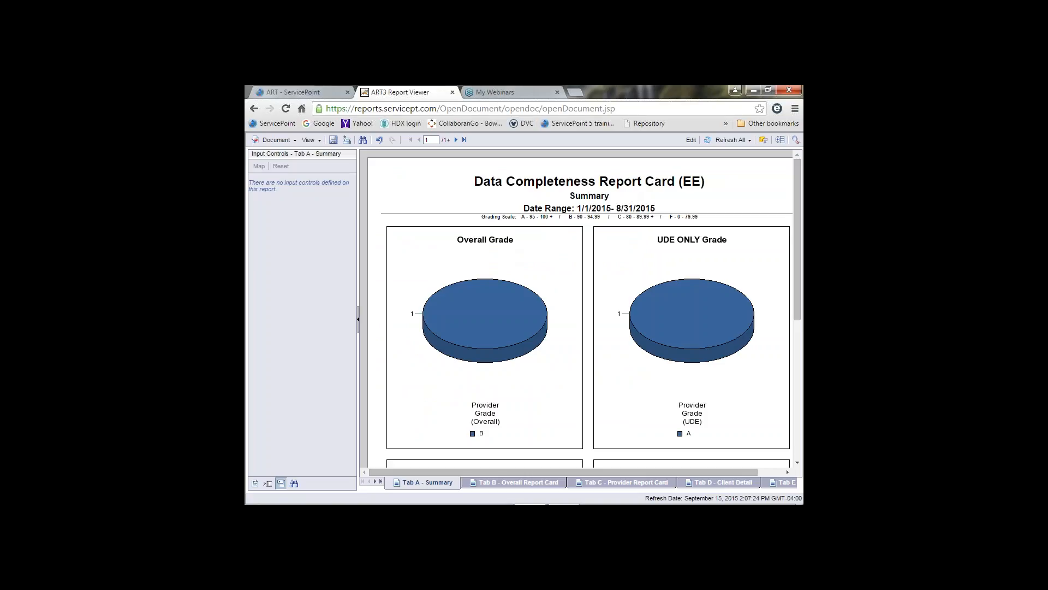
Step: Close the ART3 Report Viewer and collapse the Reports - IN USE folder in the ART Browser
left_click(453, 93)
left_click(493, 195)
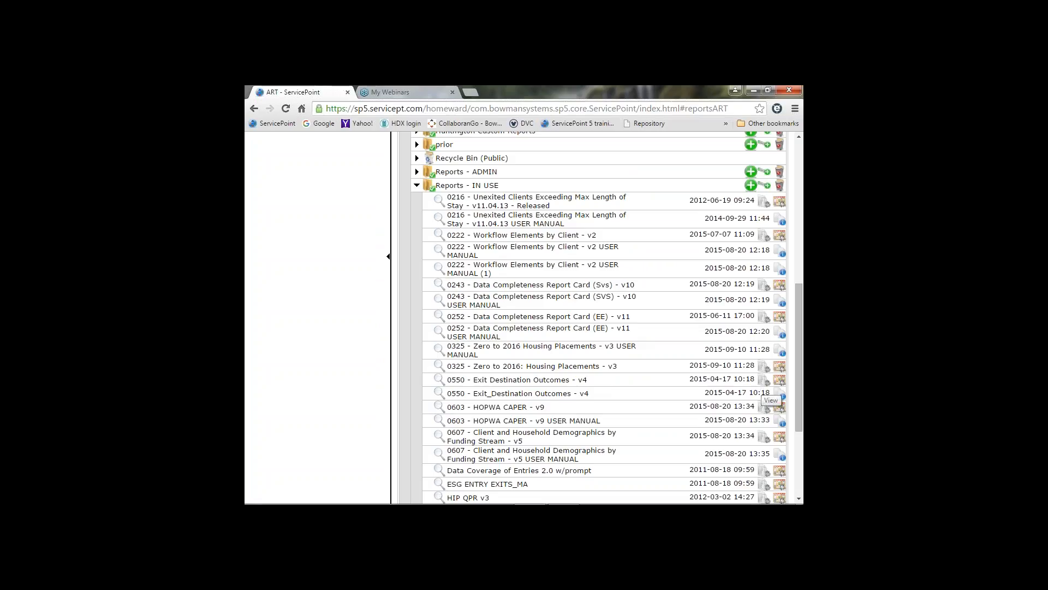
scroll(573, 360, "up", 3)
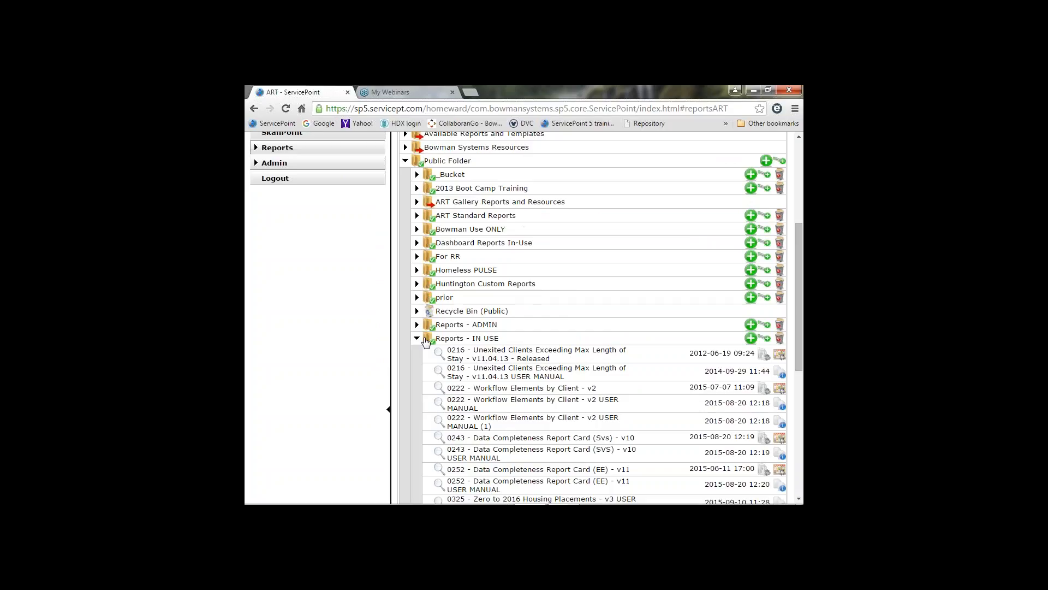
left_click(417, 339)
scroll(566, 358, "up", 2)
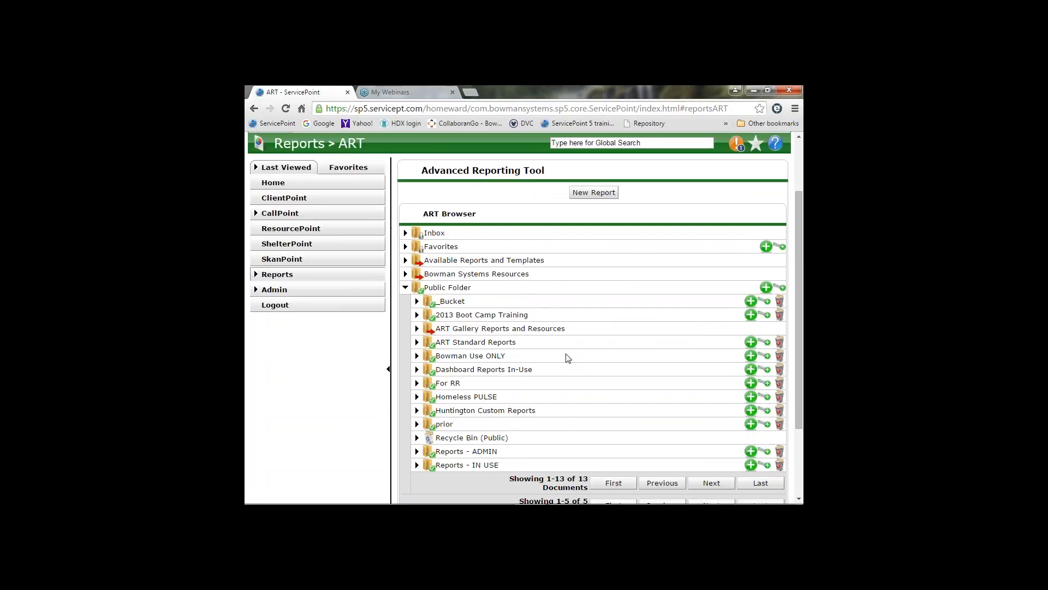
scroll(566, 357, "up", 2)
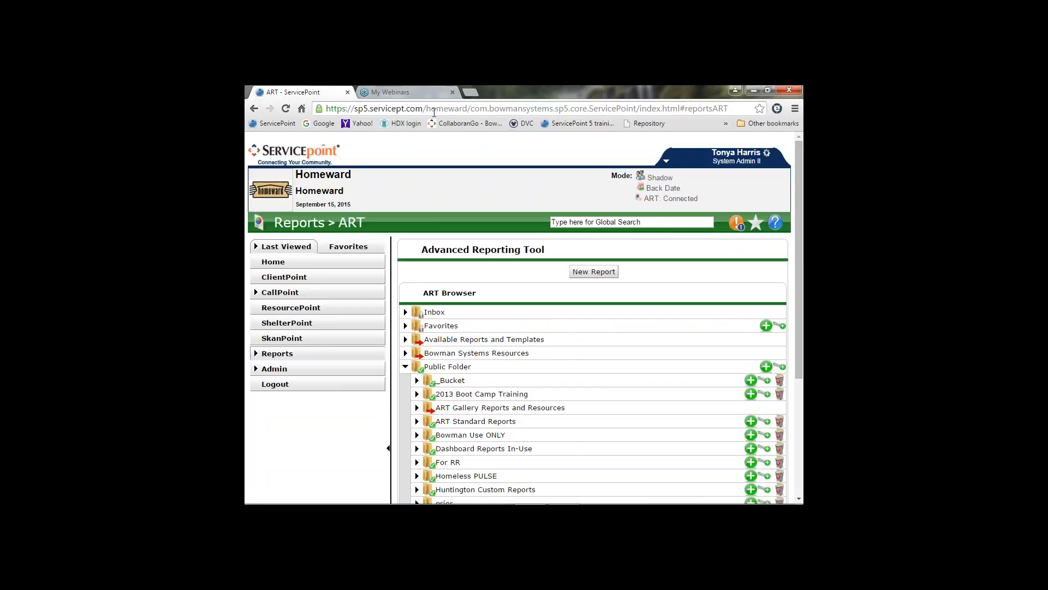
Step: Switch to the My Webinars page in GoToWebinar
left_click(404, 92)
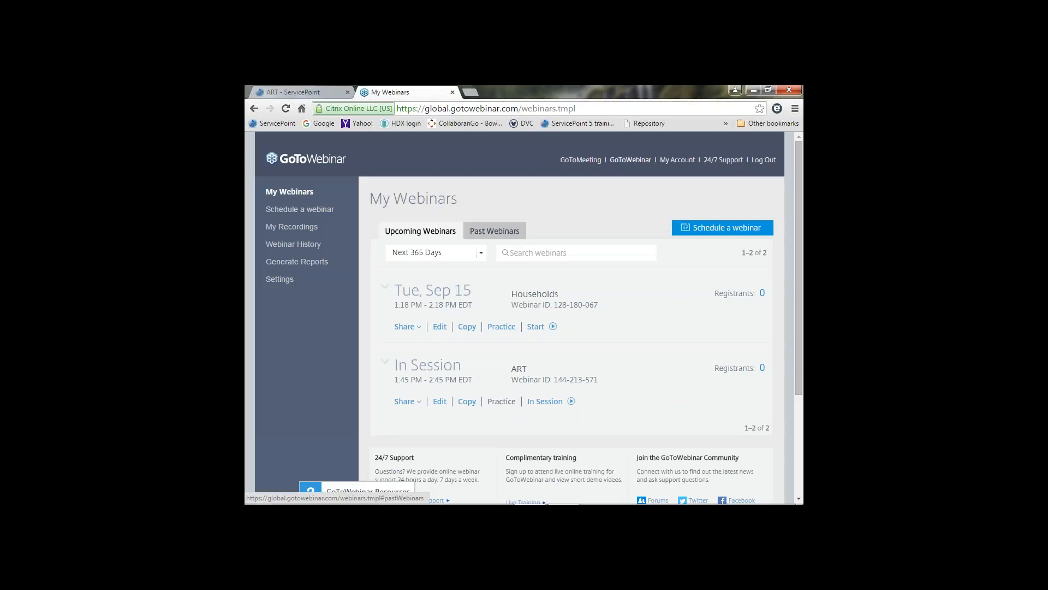